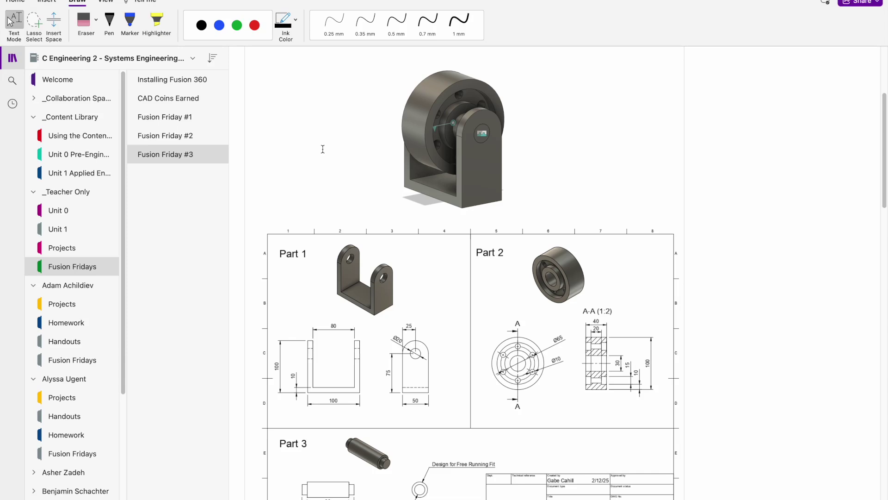
- Scroll through the Fusion Friday #3 wheel-and-axle part drawings in OneNote
scroll(456, 158, "up", 1)
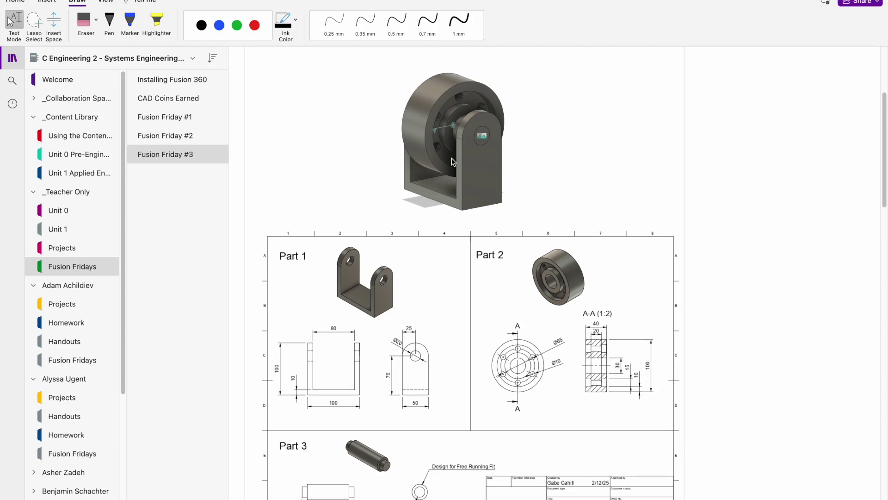
scroll(460, 146, "up", 3)
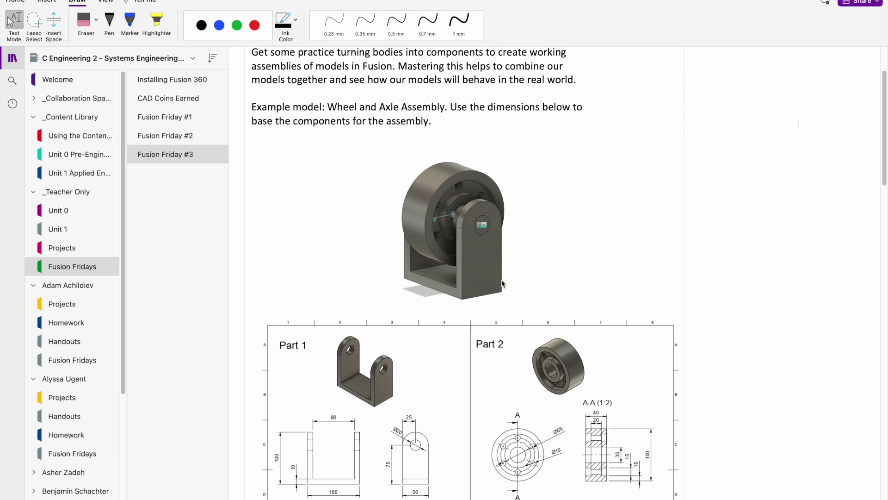
scroll(426, 242, "down", 5)
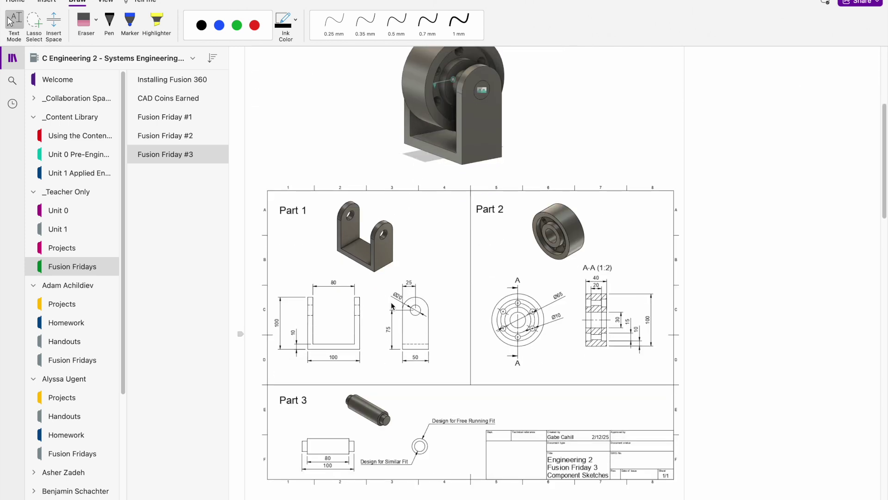
scroll(393, 301, "up", 5, "ctrl")
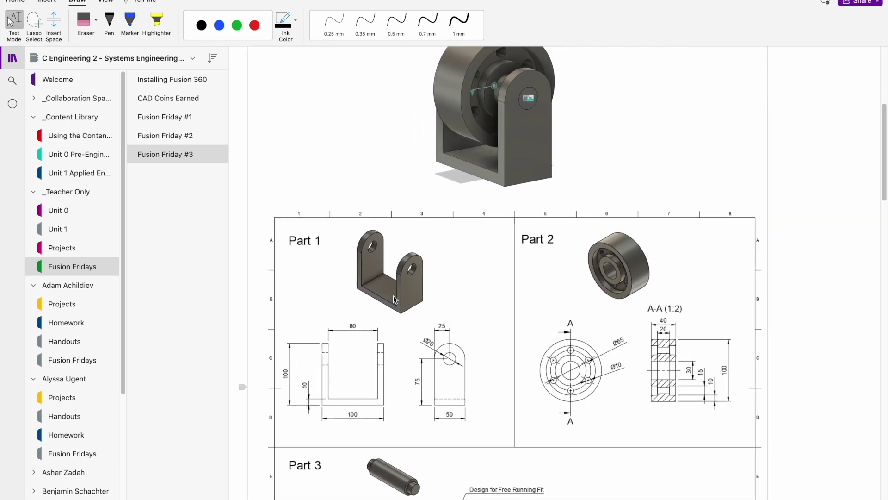
scroll(396, 297, "down", 4)
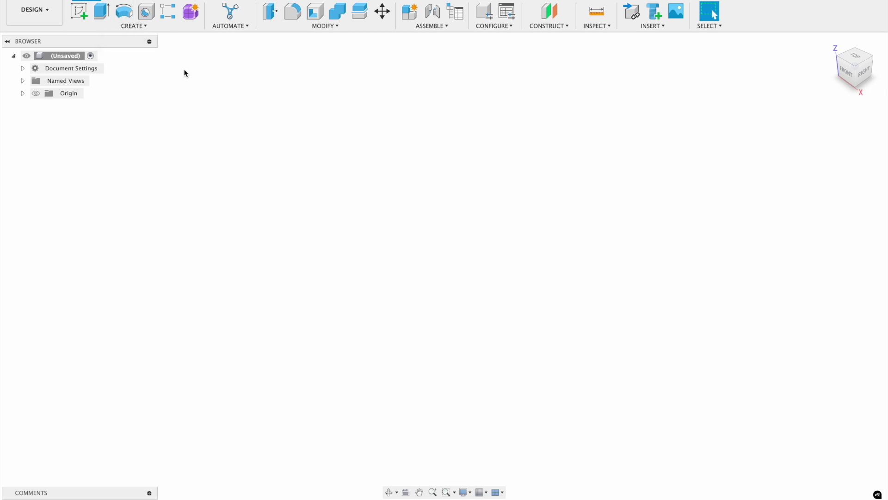
- Start a sketch on the ground plane and draw a 100 × 50 mm rectangle from the origin
left_click(79, 15)
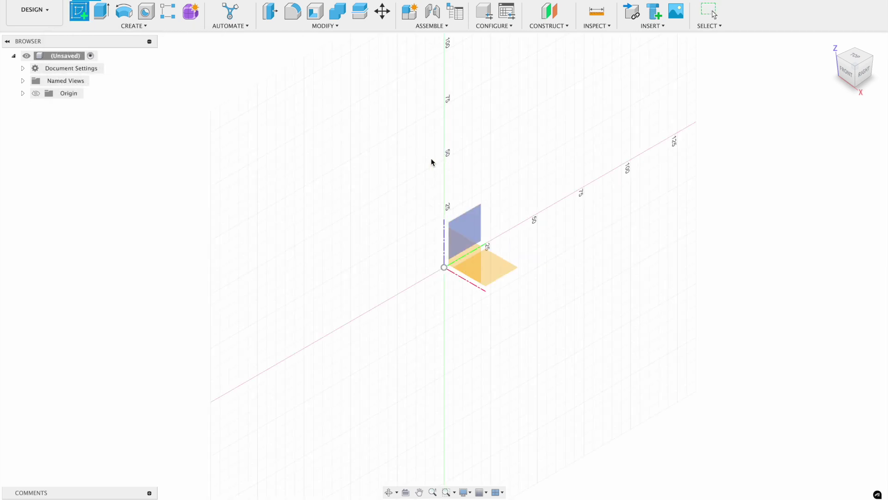
left_click(502, 265)
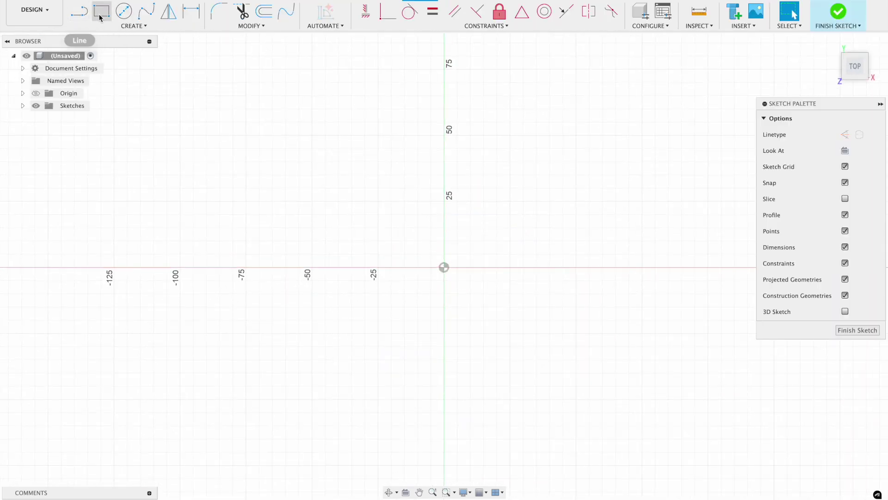
left_click(101, 14)
left_click(444, 267)
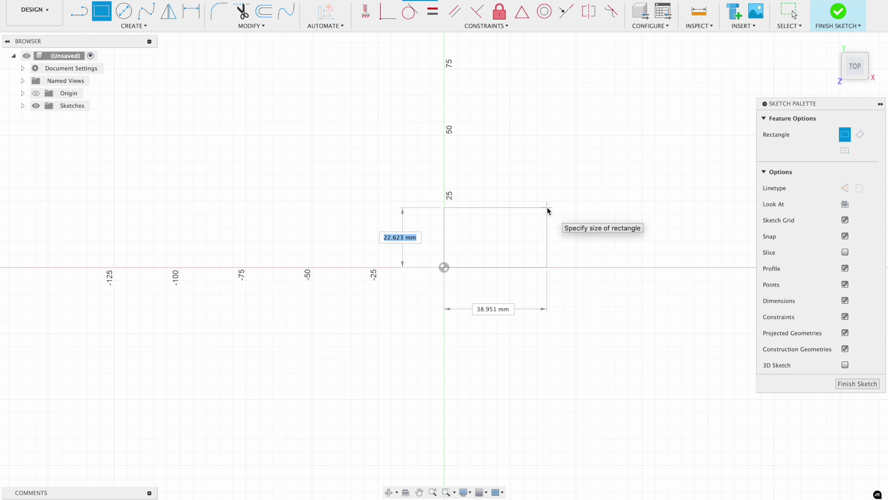
type("50")
key("Tab")
type("100")
key("Return")
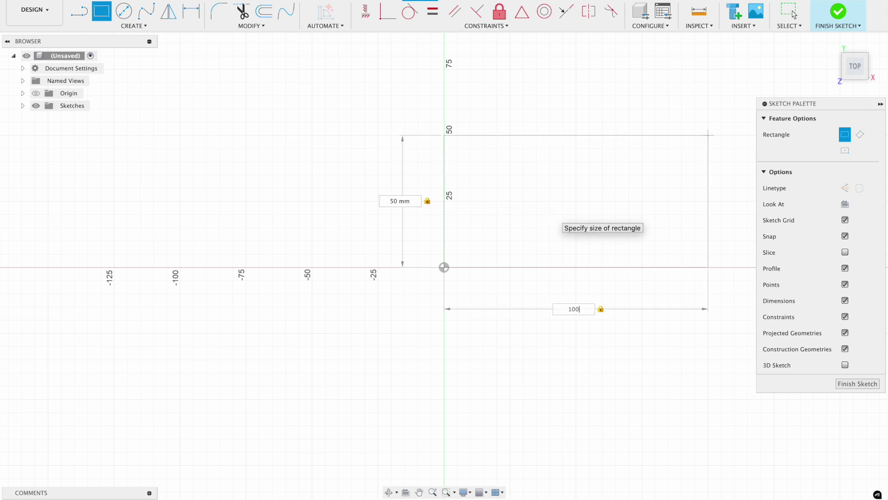
- Draw two vertical lines across the rectangle near each short end
key("l")
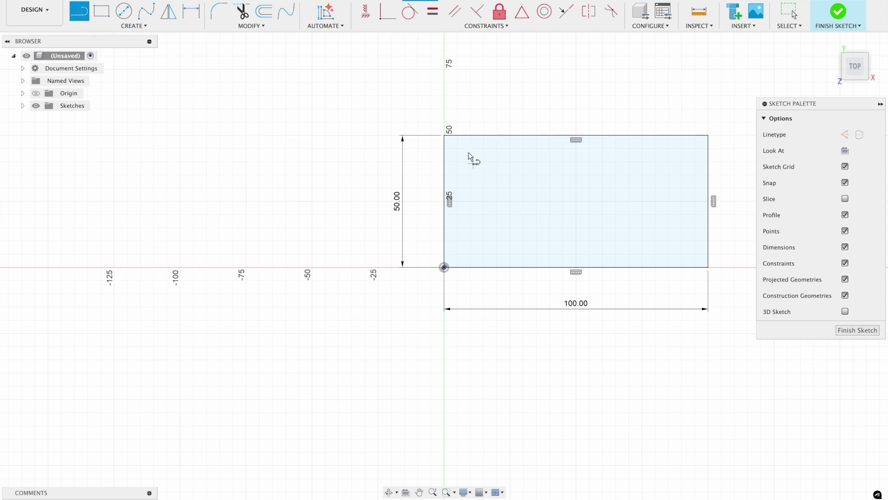
left_click(470, 135)
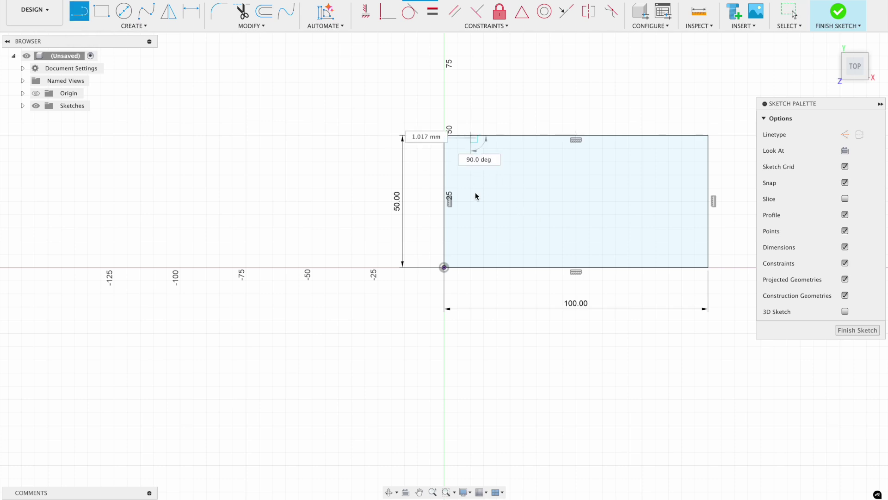
double_click(471, 267)
left_click(681, 135)
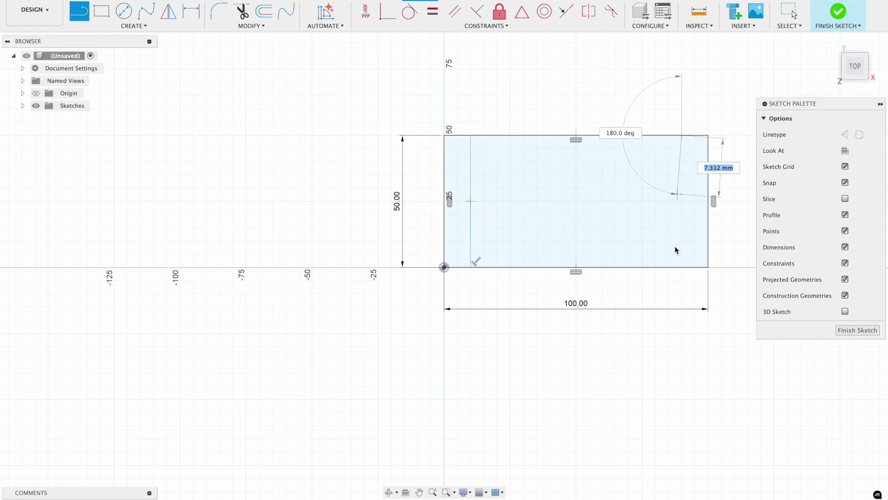
double_click(682, 267)
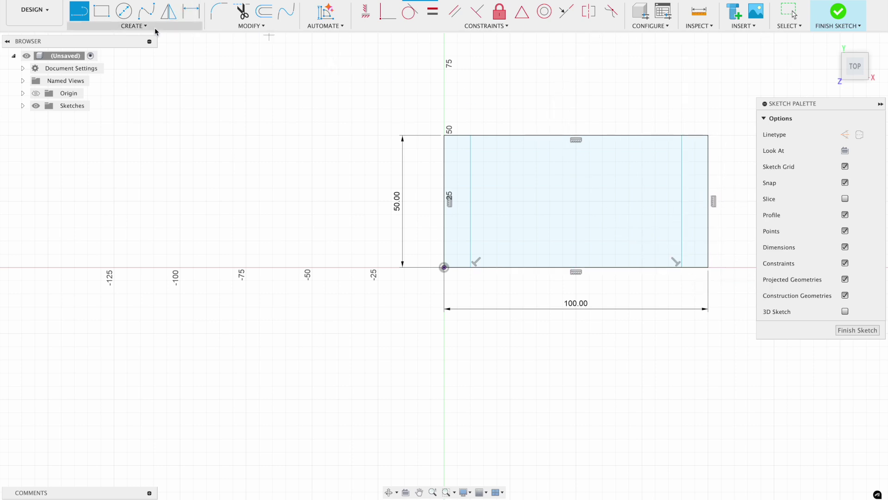
- Dimension both dividing lines 10 mm from the left and right edges, then finish the sketch
left_click(134, 25)
left_click(92, 200)
left_click(470, 211)
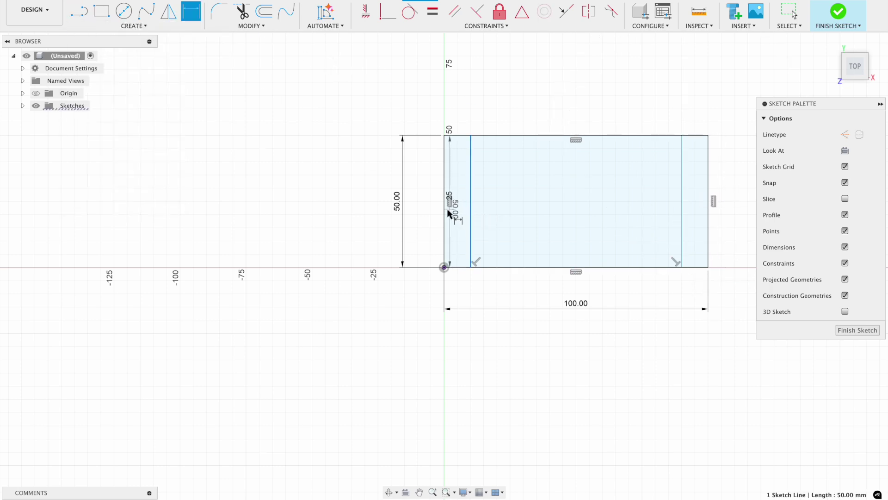
left_click(445, 213)
left_click(449, 123)
key("Return")
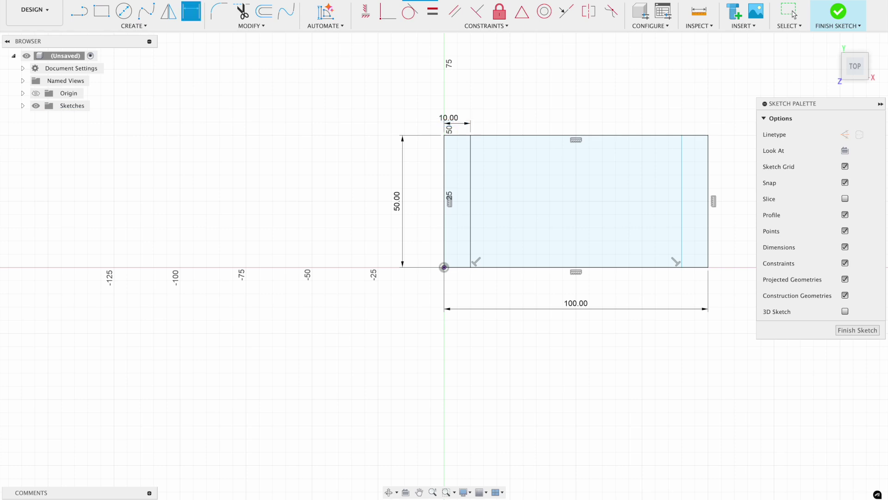
left_click(682, 206)
left_click(708, 208)
left_click(687, 122)
key("Return")
left_click(23, 105)
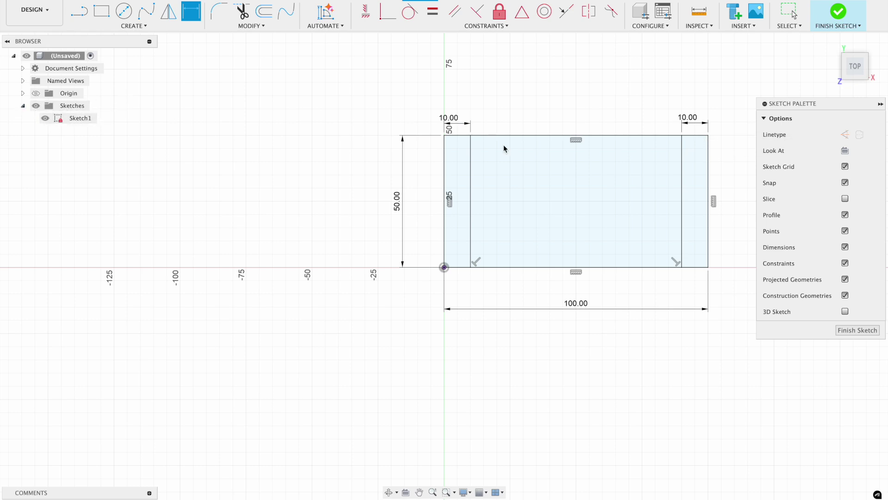
left_click(837, 12)
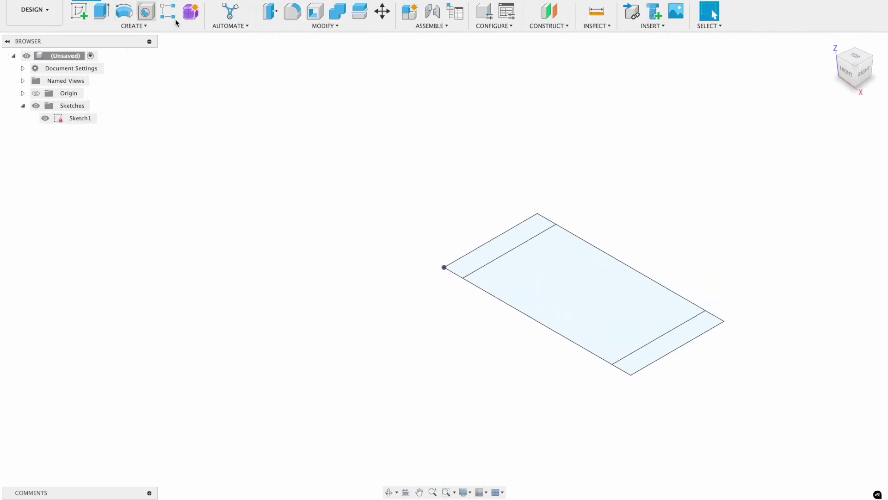
- Extrude the middle profile 10 mm to form the bracket base
left_click(100, 10)
left_click(555, 265)
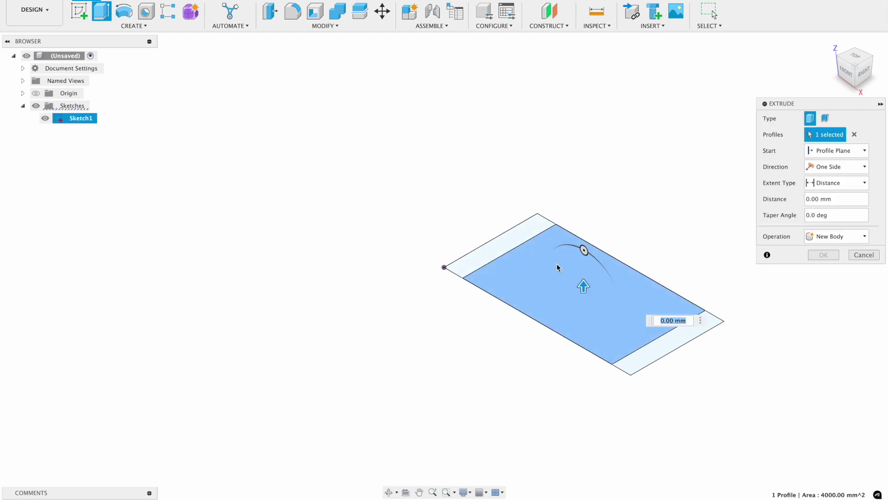
type("10")
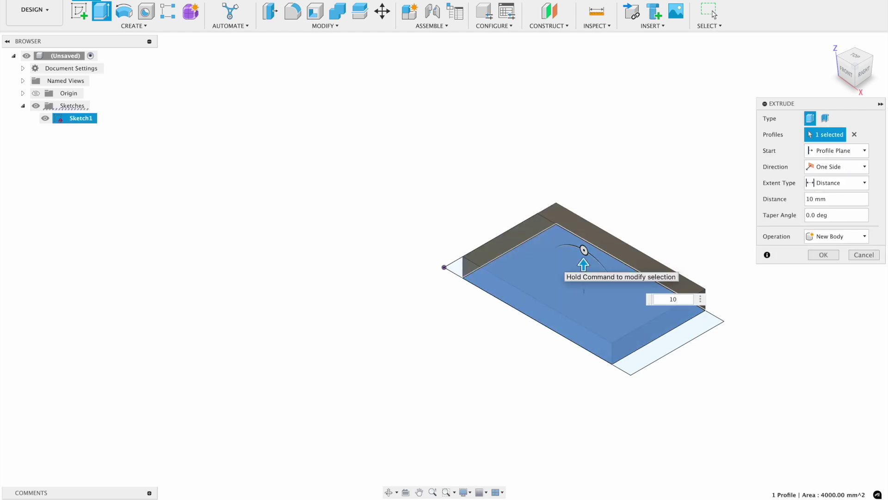
key("Return")
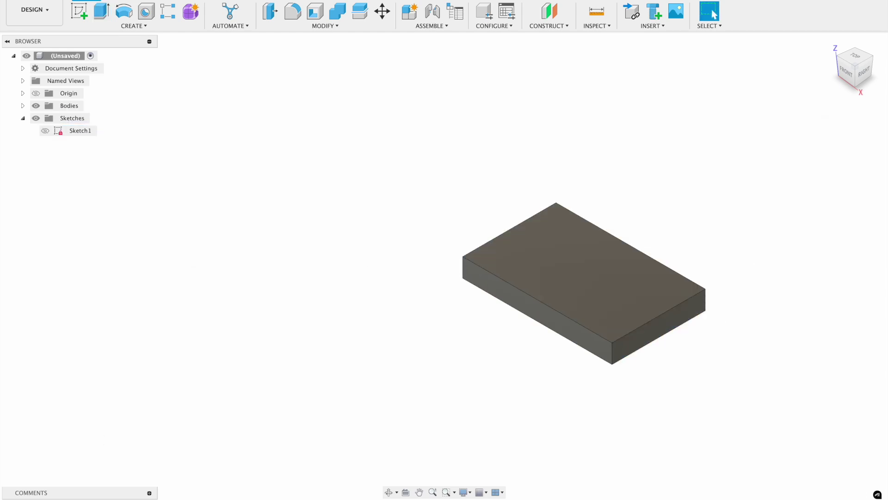
- Make Sketch1 visible again so its end strip profiles can be picked
left_click(81, 493)
right_click(81, 493)
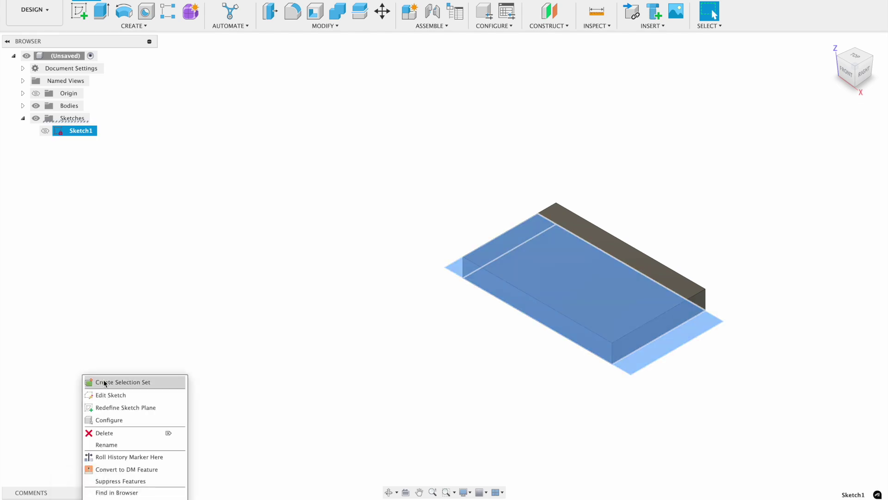
left_click(110, 394)
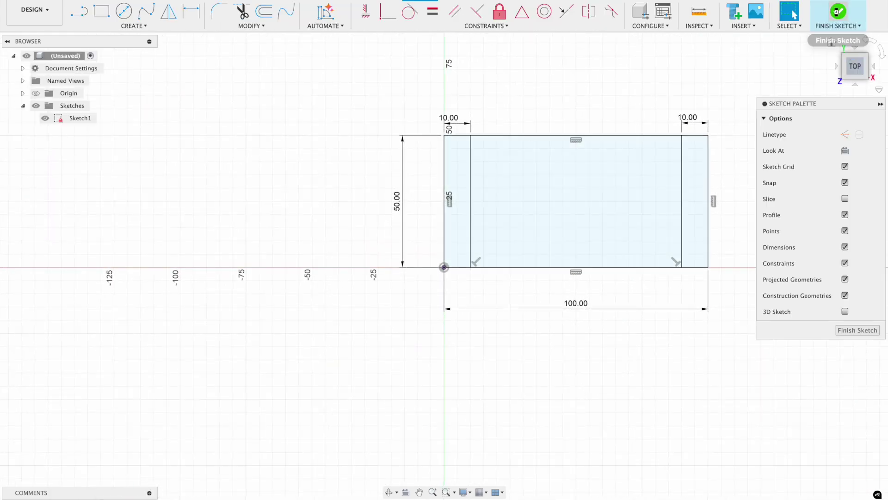
left_click(838, 11)
left_click(45, 130)
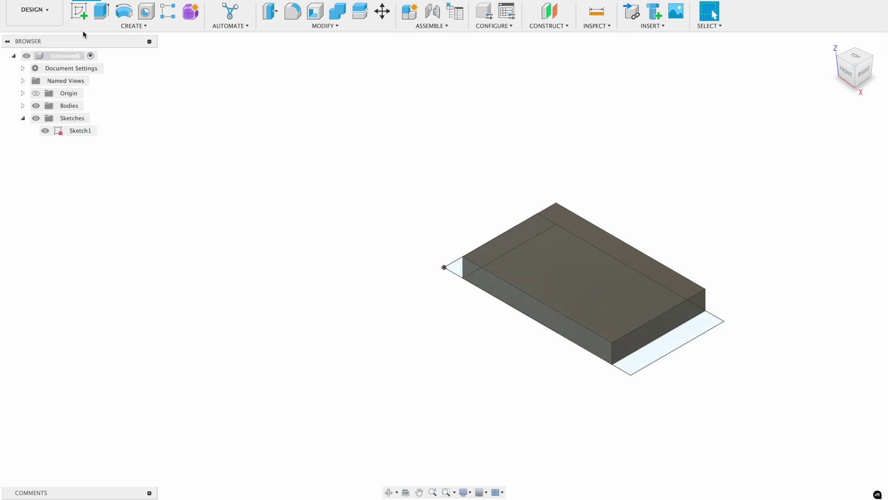
- Extrude both end strips 100 mm up into walls
left_click(101, 11)
left_click(453, 268)
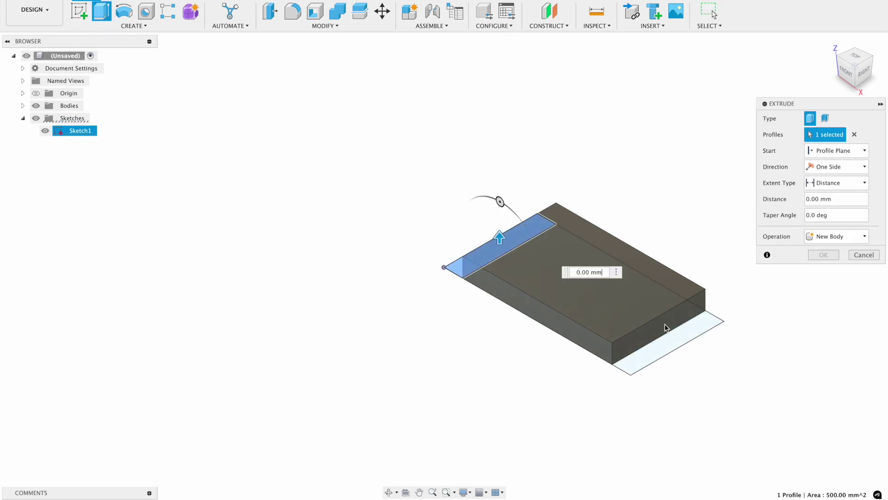
left_click(690, 338)
type("100")
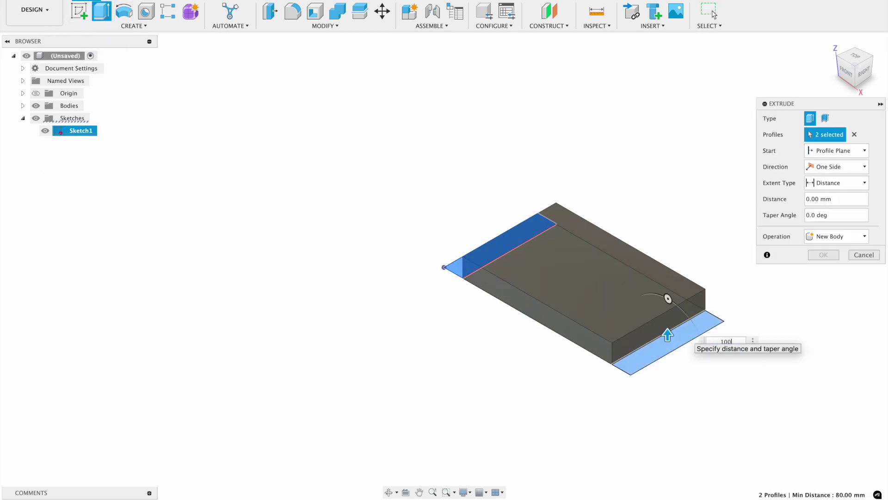
key("Return")
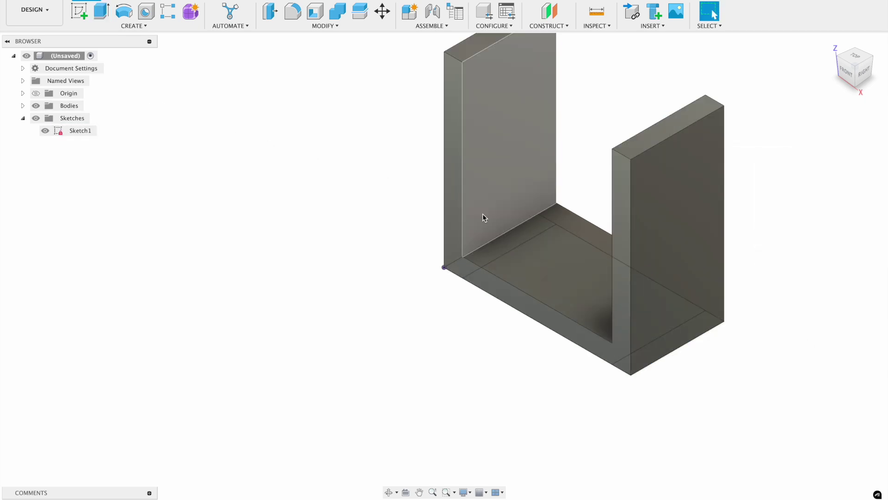
- Sketch on the right wall's outer face a circle touching its top edge
left_click(79, 12)
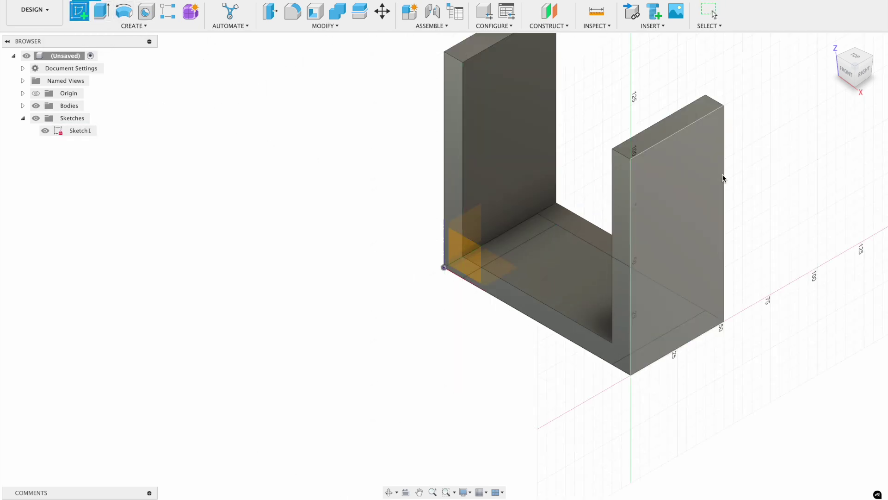
left_click(662, 183)
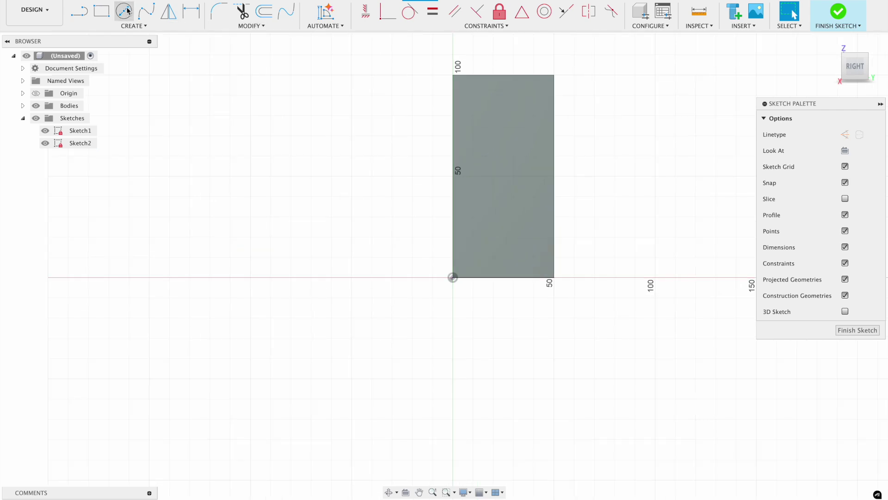
left_click(124, 11)
left_click(502, 122)
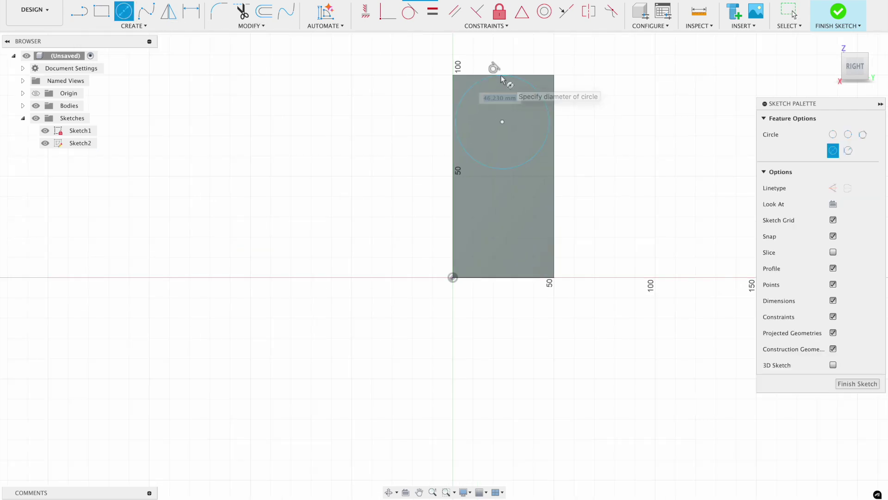
left_click(501, 77)
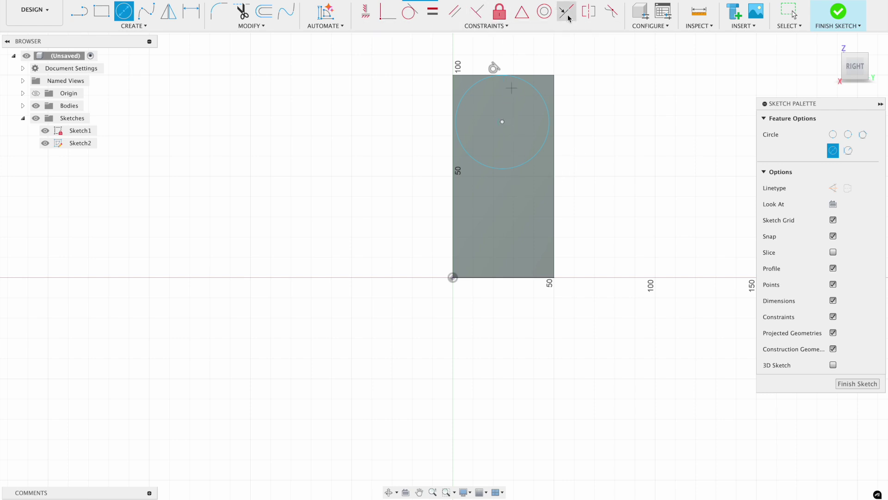
- Constrain the circle tangent to the wall's right and left edges
left_click(479, 26)
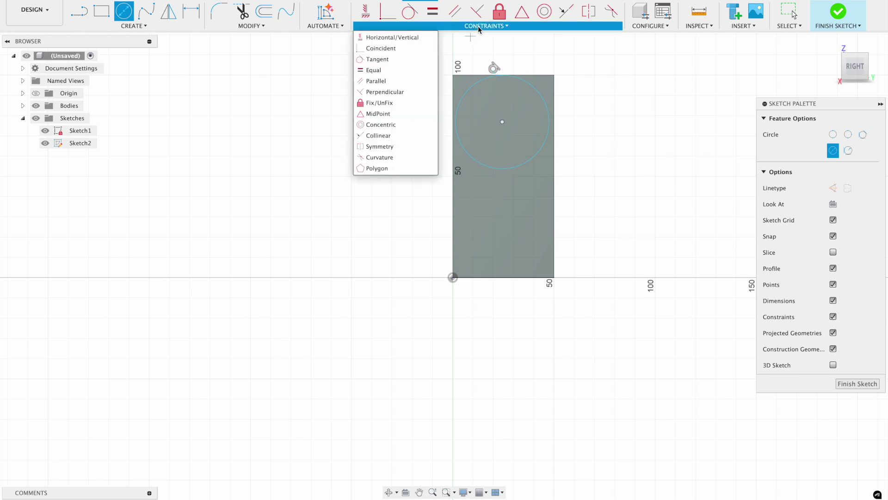
left_click(410, 12)
left_click(548, 120)
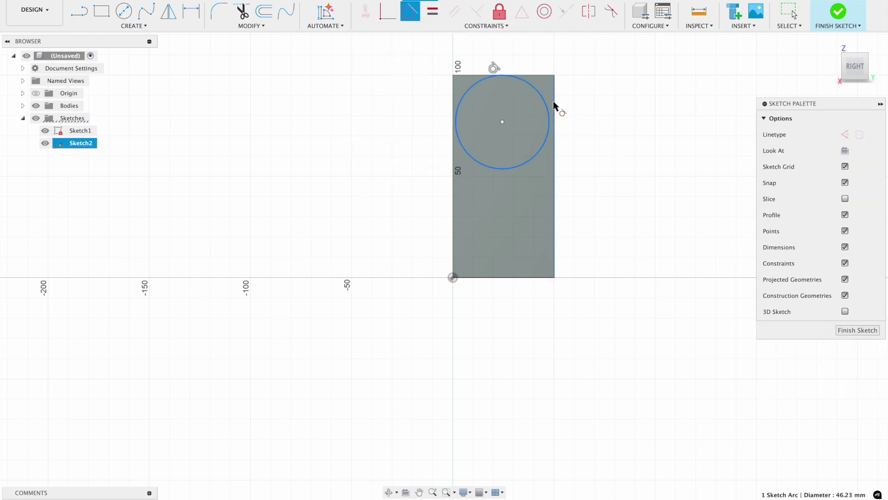
left_click(555, 106)
left_click(464, 139)
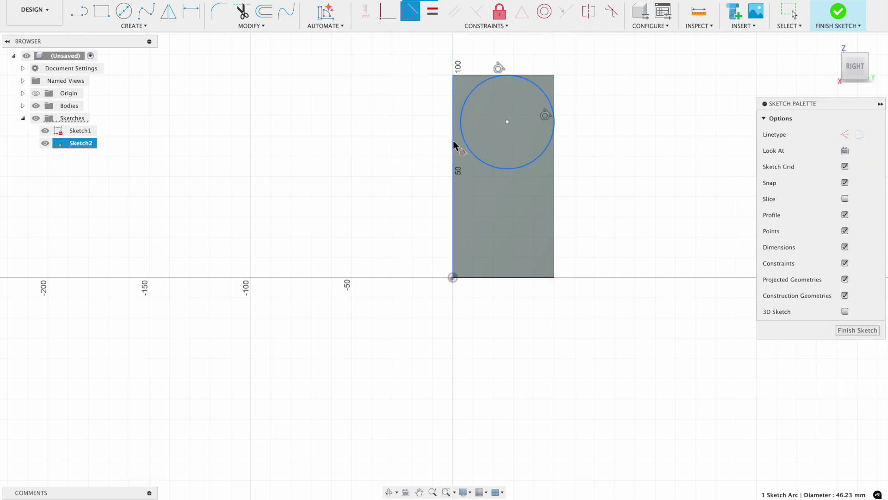
left_click(453, 140)
- Add a concentric 20 mm circle at its centre and finish the sketch
left_click(123, 11)
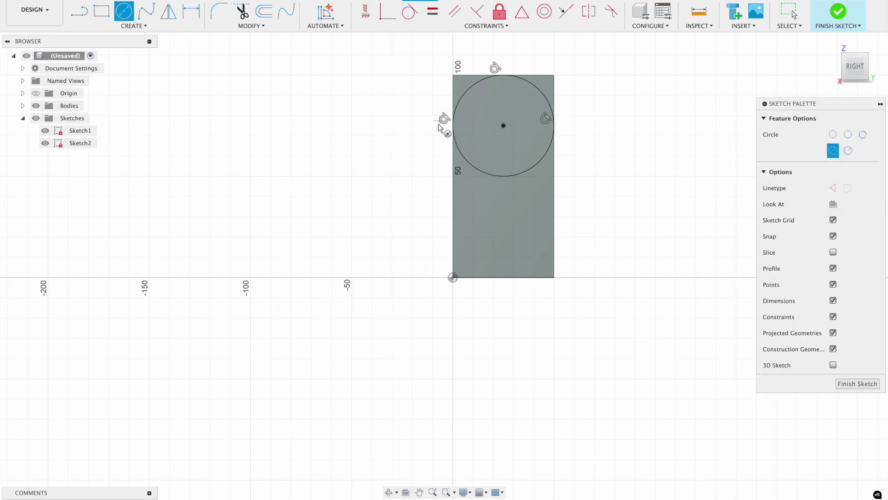
left_click(504, 126)
type("20")
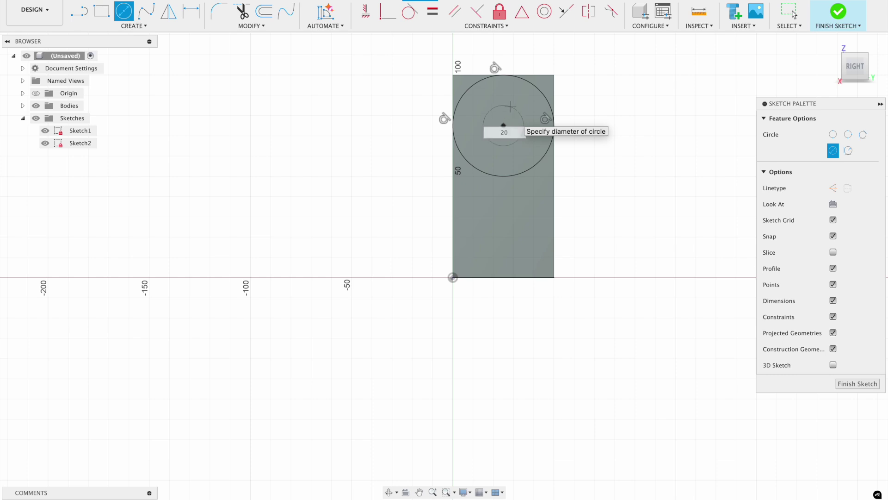
key("Return")
left_click(837, 11)
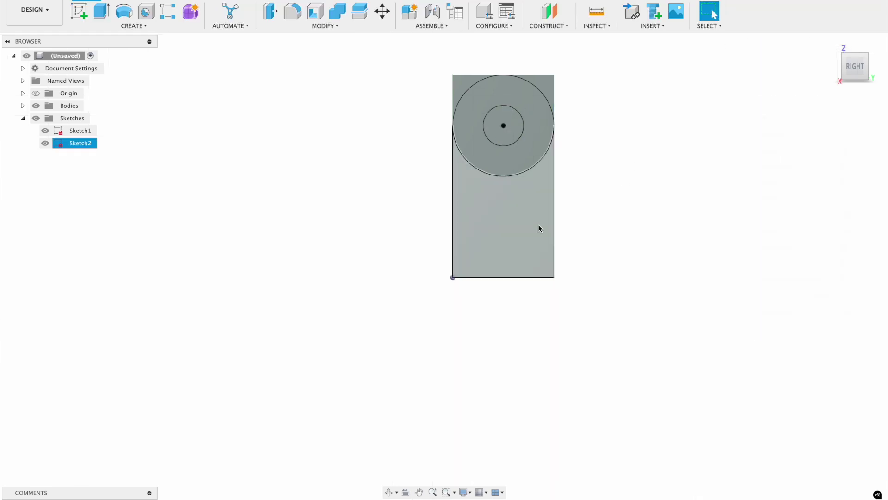
- Extrude-cut the two corner profiles and 20 mm circle 100 mm through both walls
left_click(101, 11)
left_click(518, 132)
left_click(576, 150)
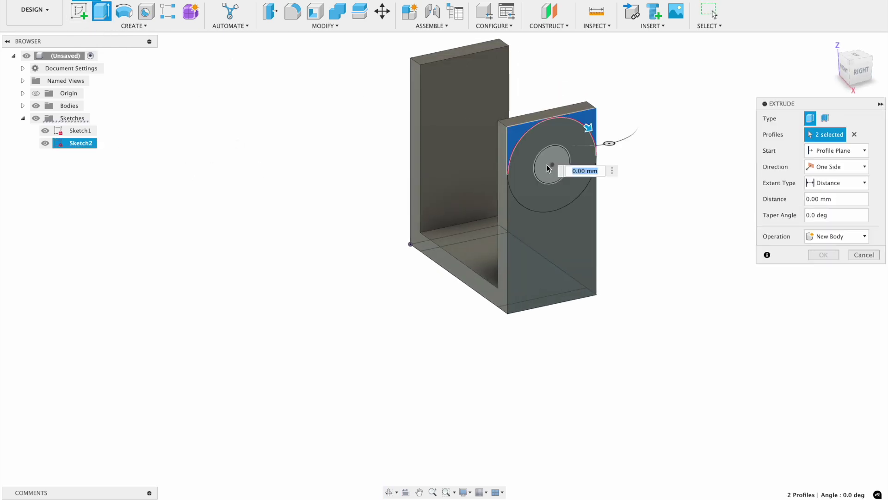
left_click(555, 167)
left_click_drag(553, 159, 452, 102)
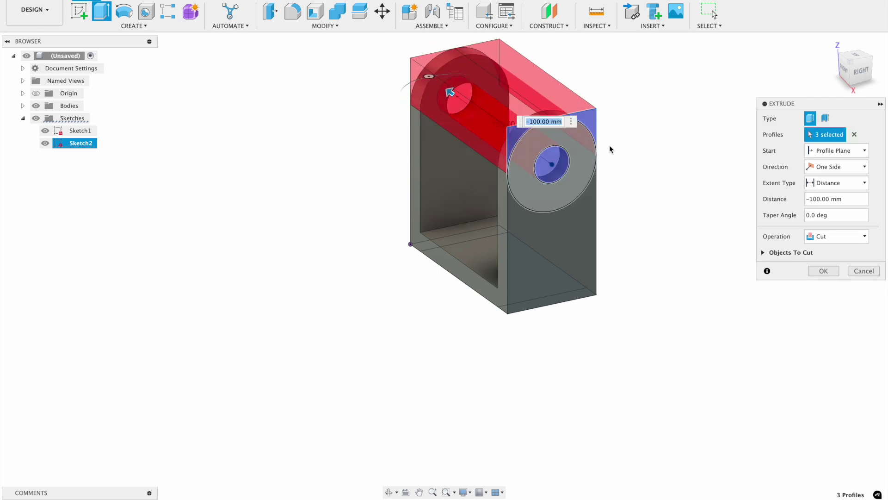
left_click(824, 271)
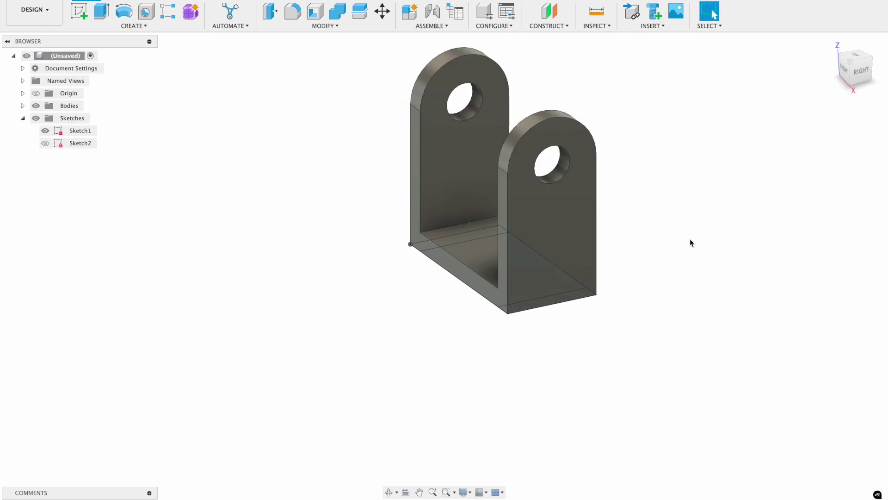
middle_click_drag(650, 268, 671, 254, "shift")
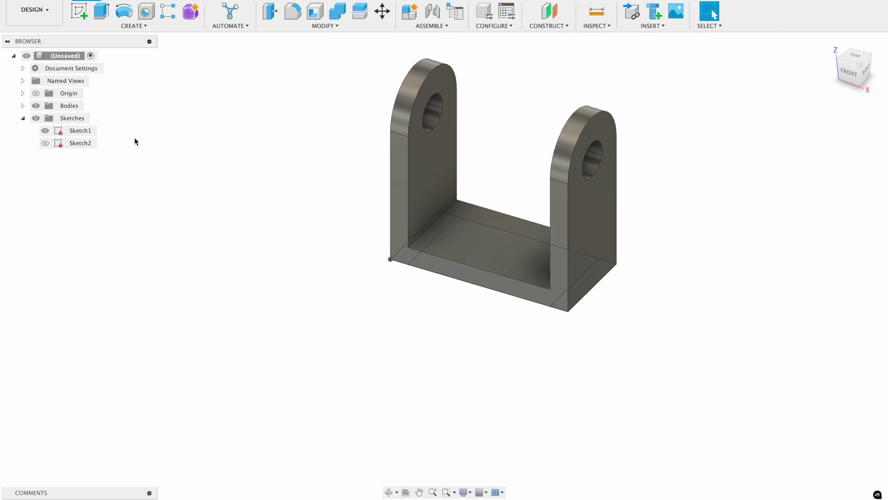
left_click(23, 106)
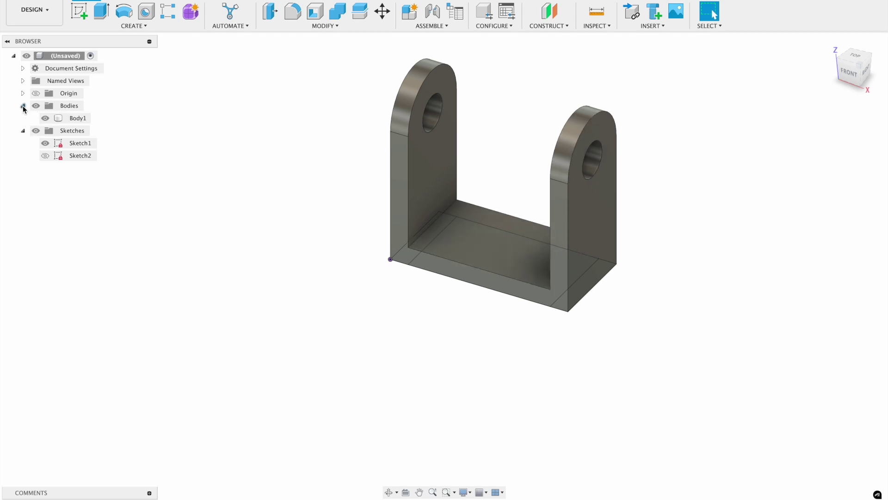
- Convert Body1 into its own component, Component1
right_click(77, 118)
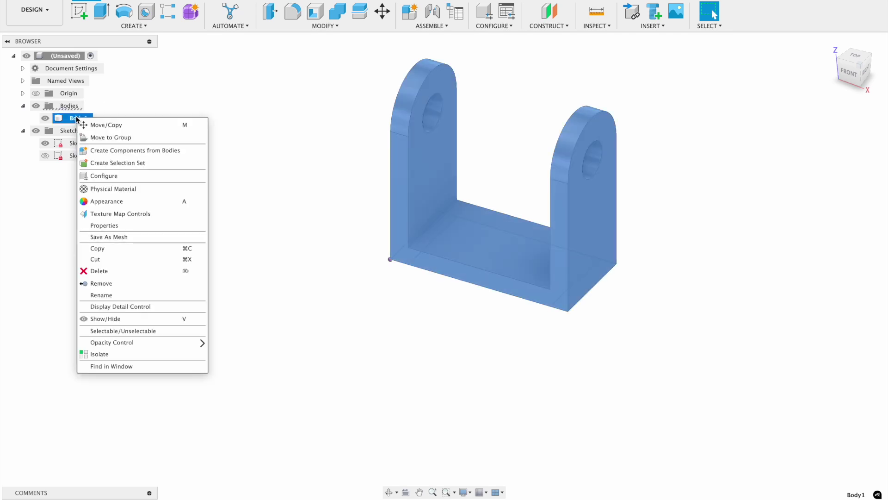
left_click(120, 151)
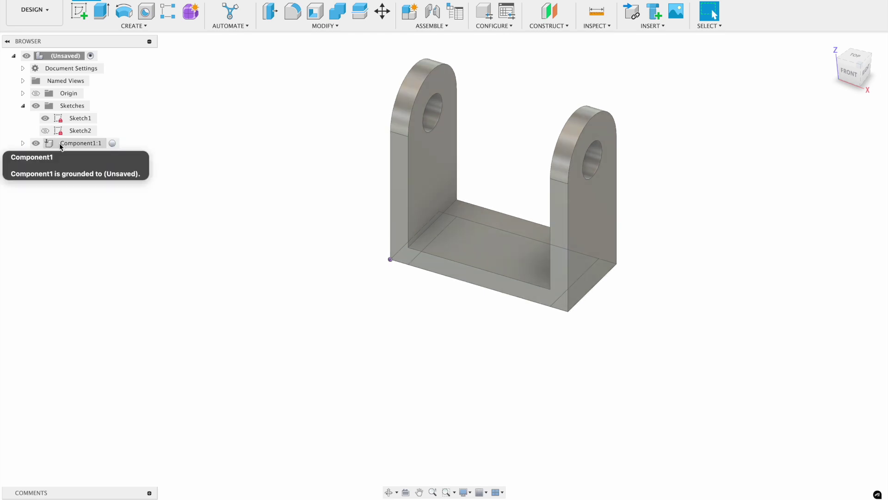
right_click(59, 143)
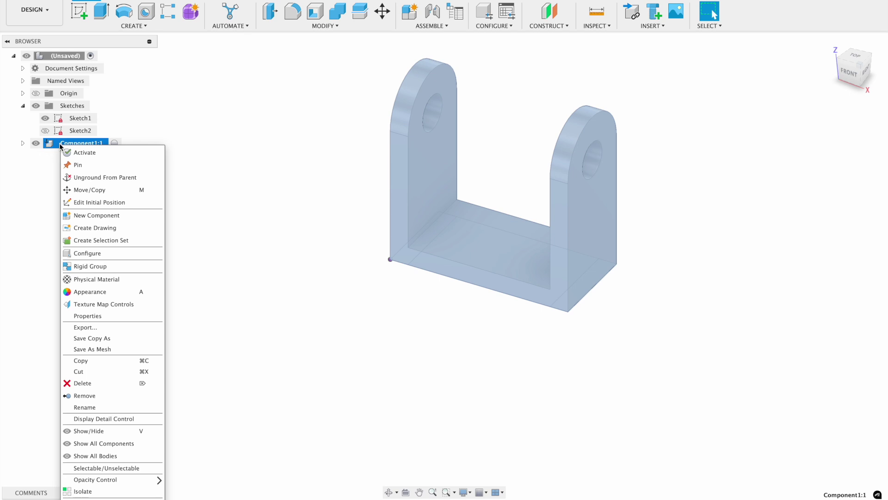
- Unground Component1, drag the bracket aside, and hide Sketch1
left_click(110, 177)
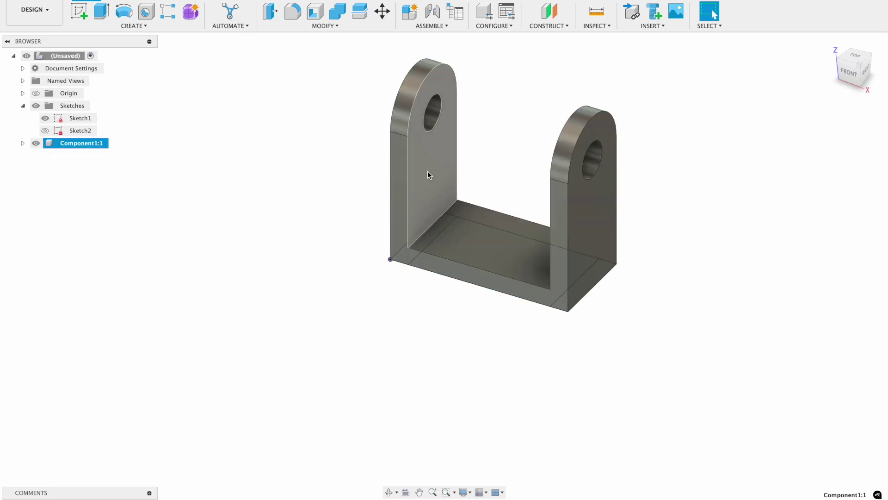
mouse_move(427, 175)
left_mouse_down()
mouse_move(497, 231)
mouse_move(368, 192)
mouse_move(357, 180)
mouse_move(283, 201)
mouse_move(448, 224)
mouse_move(452, 246)
mouse_move(483, 230)
mouse_move(384, 154)
mouse_move(230, 162)
mouse_move(343, 177)
mouse_move(535, 148)
mouse_move(581, 124)
mouse_move(465, 112)
mouse_move(474, 107)
mouse_move(367, 146)
mouse_move(279, 162)
mouse_move(331, 160)
mouse_move(325, 171)
mouse_move(294, 152)
mouse_move(388, 150)
mouse_move(507, 172)
mouse_move(282, 166)
mouse_move(697, 121)
mouse_move(663, 145)
left_mouse_up()
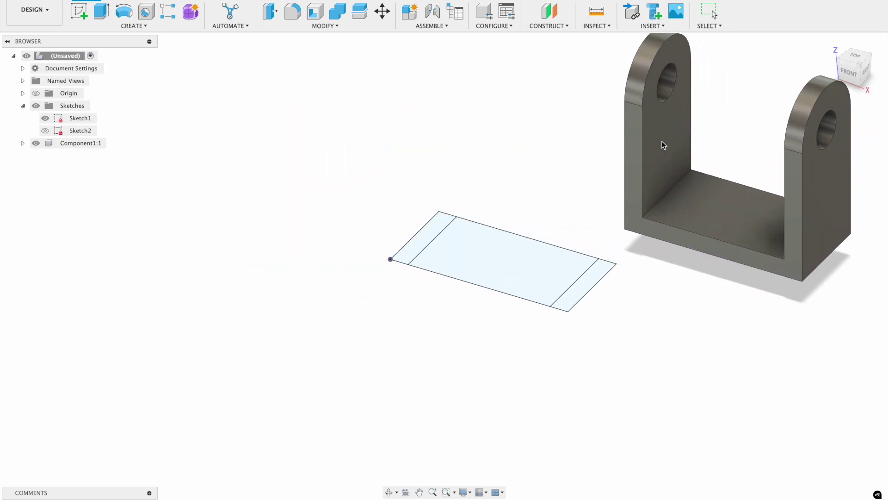
left_click(45, 118)
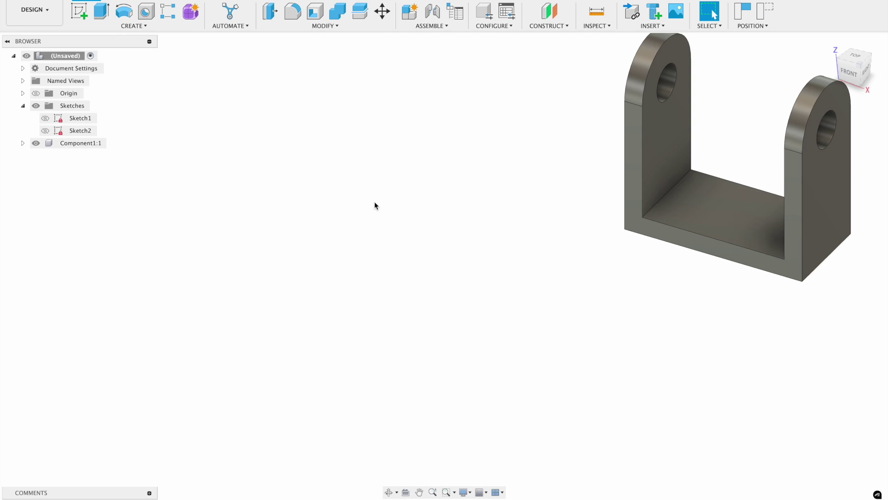
key("ctrl+Left")
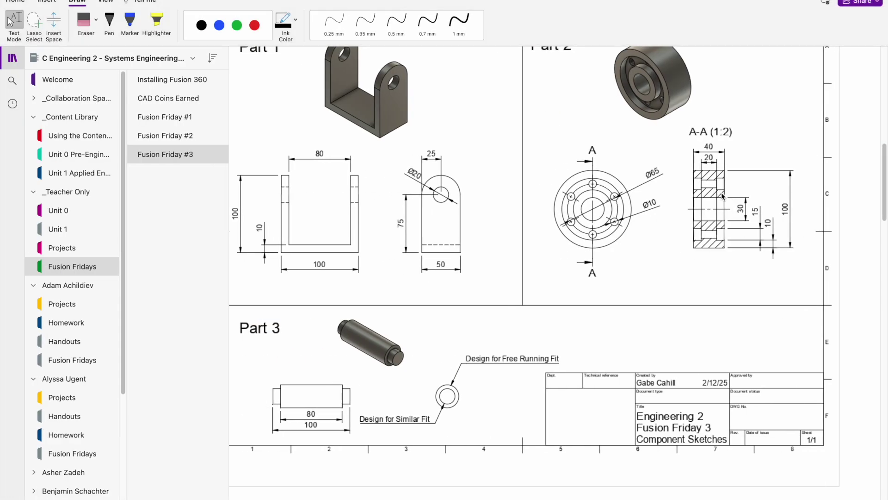
scroll(655, 141, "up", 2)
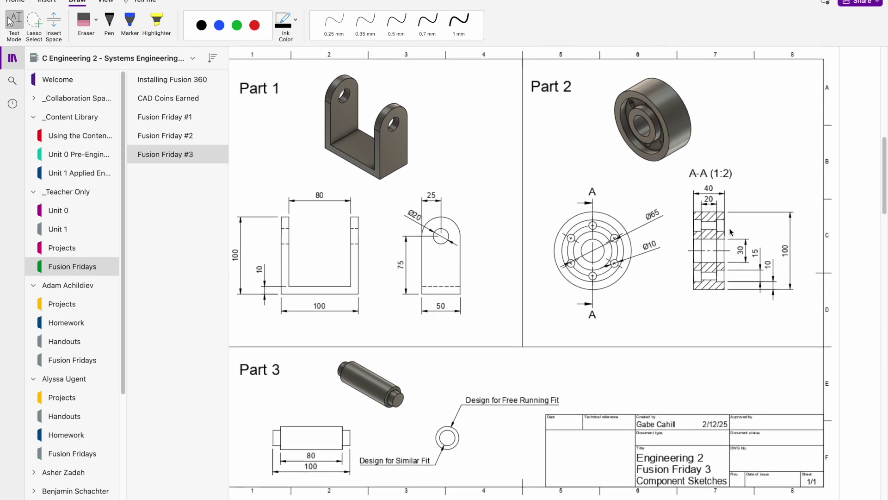
scroll(728, 231, "down", 1)
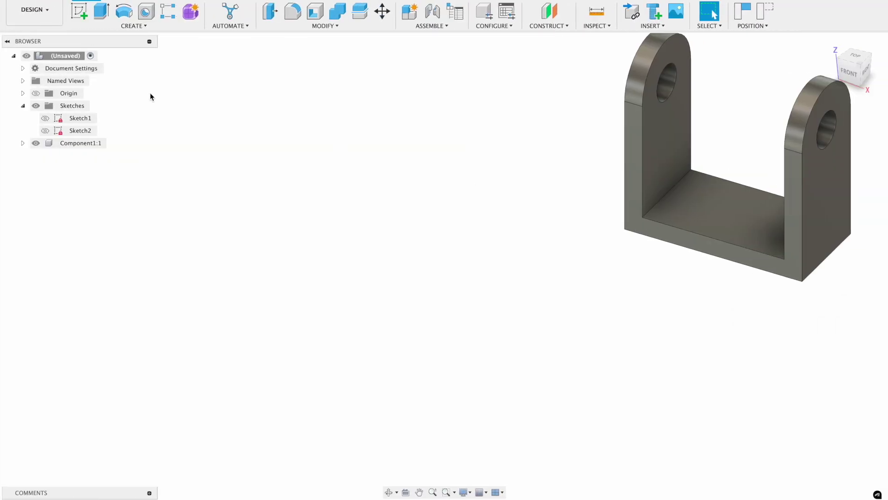
- Create Sketch3 on the XY plane, choosing Capture Position to keep the bracket's placement
left_click(79, 11)
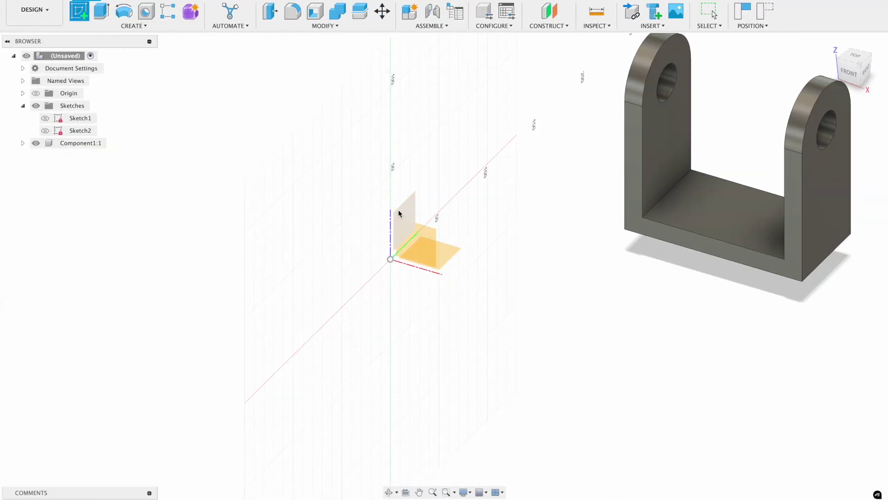
left_click(448, 255)
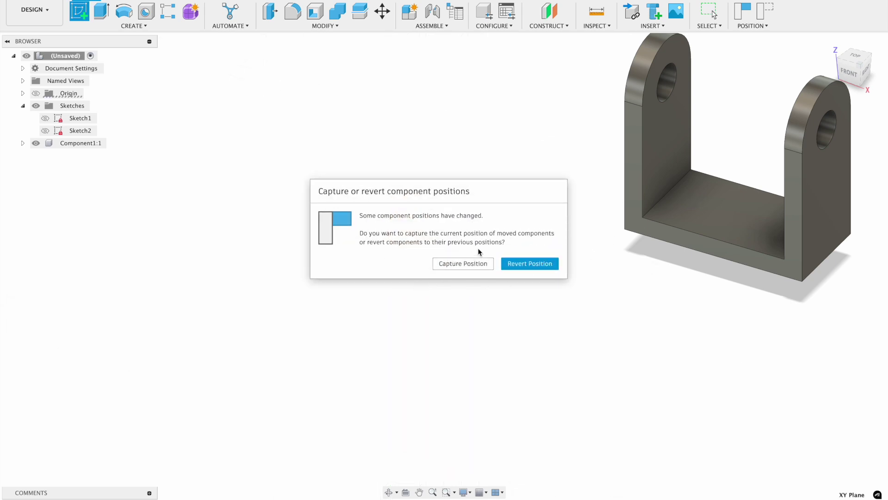
left_click(461, 264)
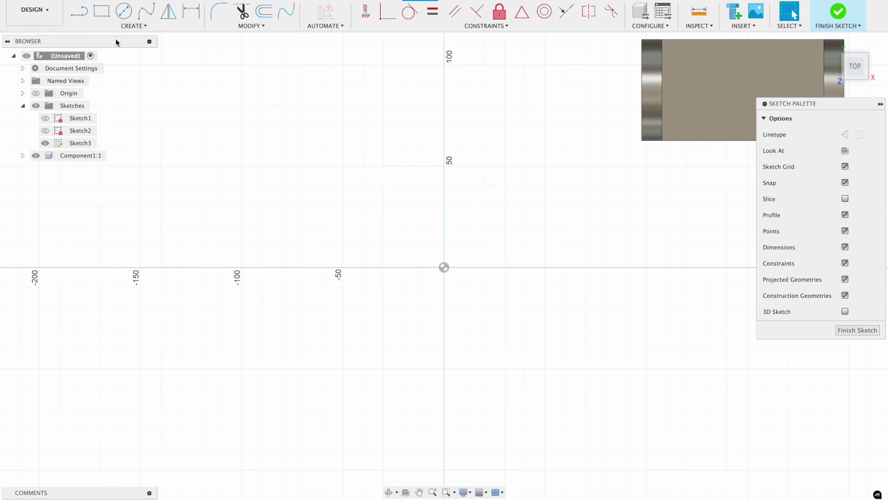
- Draw a line from the origin along the horizontal axis and dimension it 30 mm
left_click(84, 13)
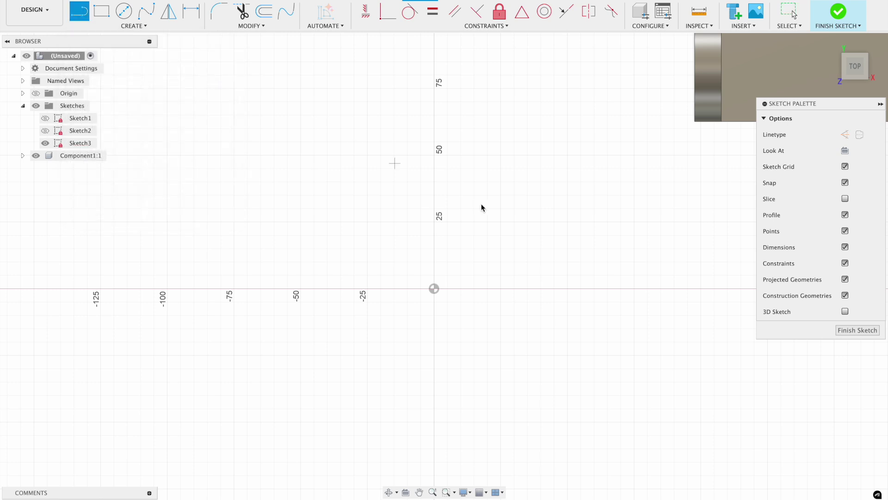
left_click(434, 288)
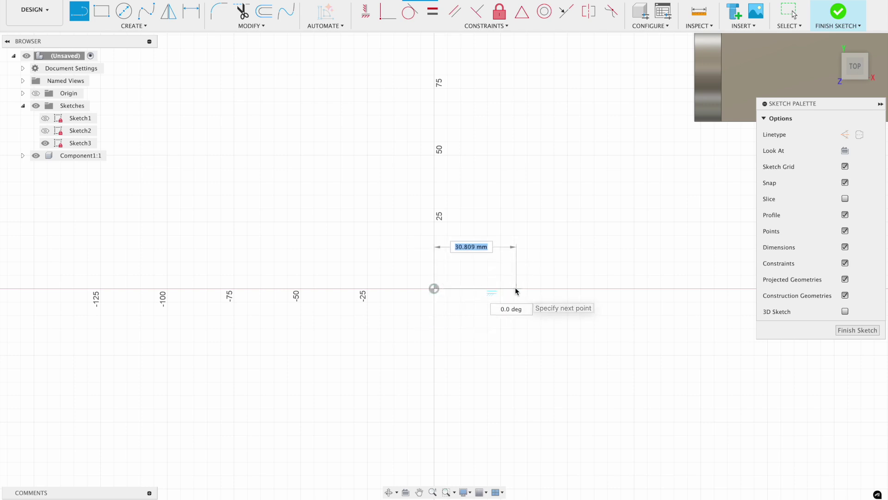
left_click(515, 289)
key("Escape")
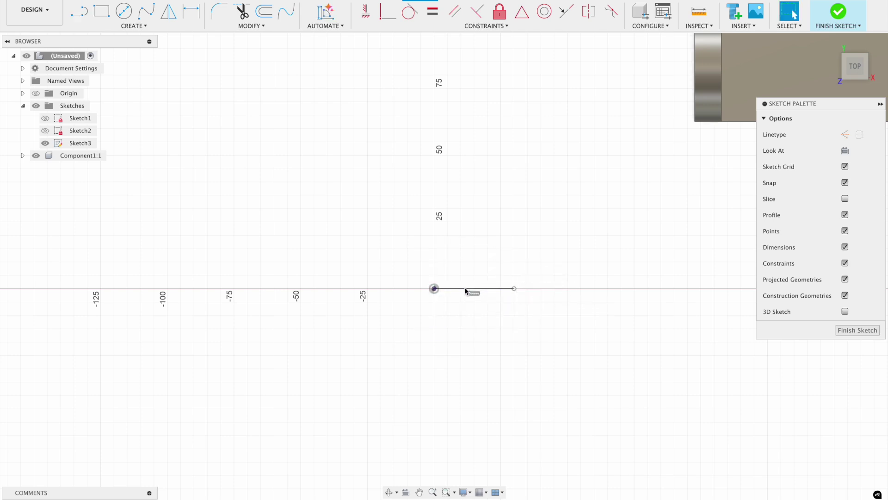
left_click(191, 12)
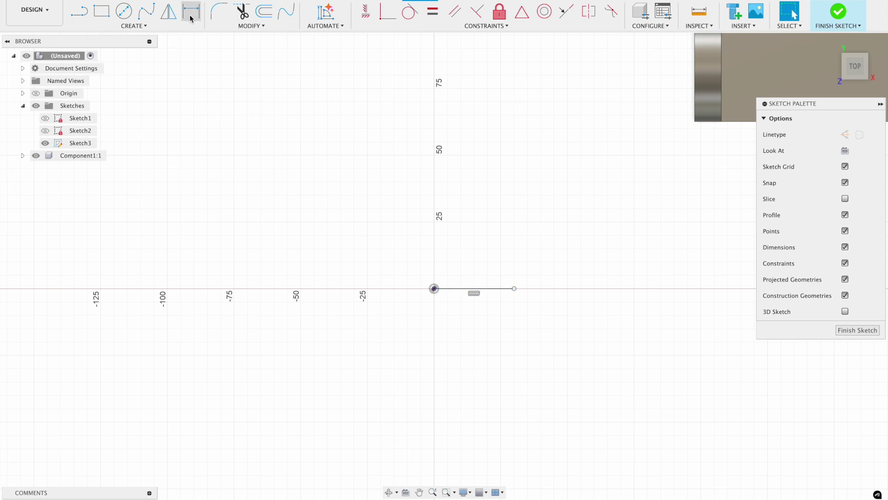
scroll(492, 307, "up", 2)
left_click(486, 285)
left_click(484, 310)
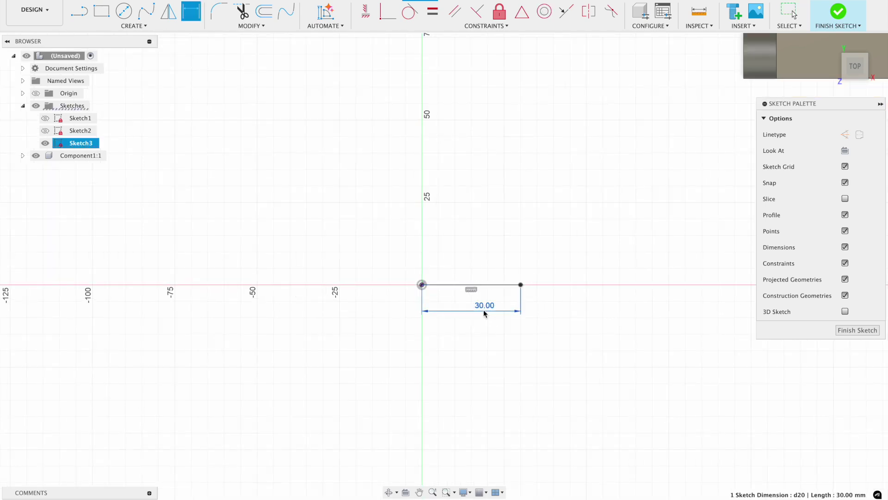
key("Return")
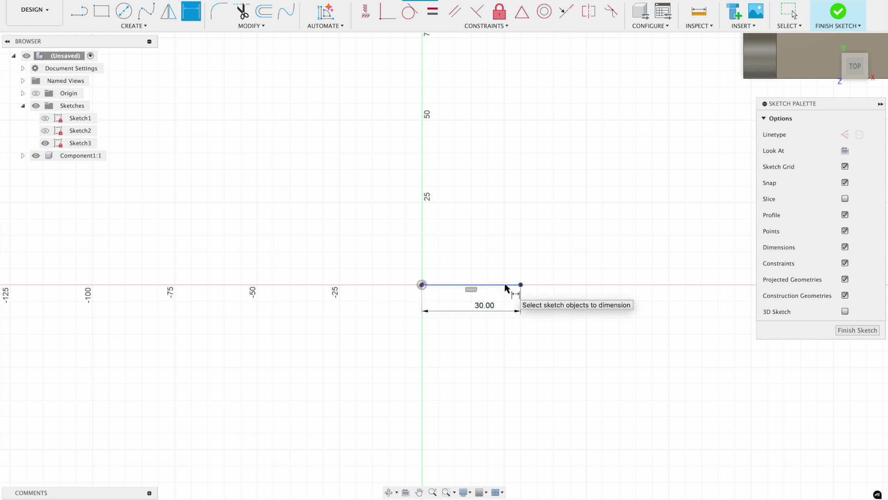
key("Escape")
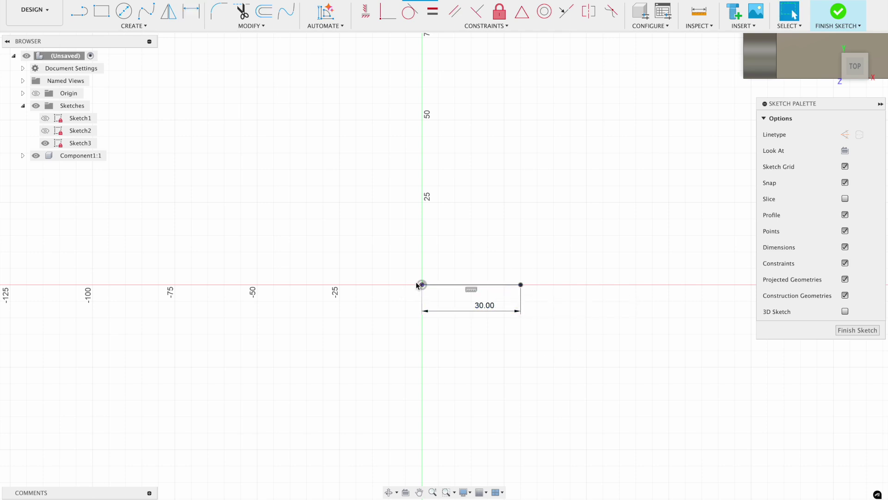
- Convert the 30 mm line into a dashed construction line
left_click(445, 285)
key("x")
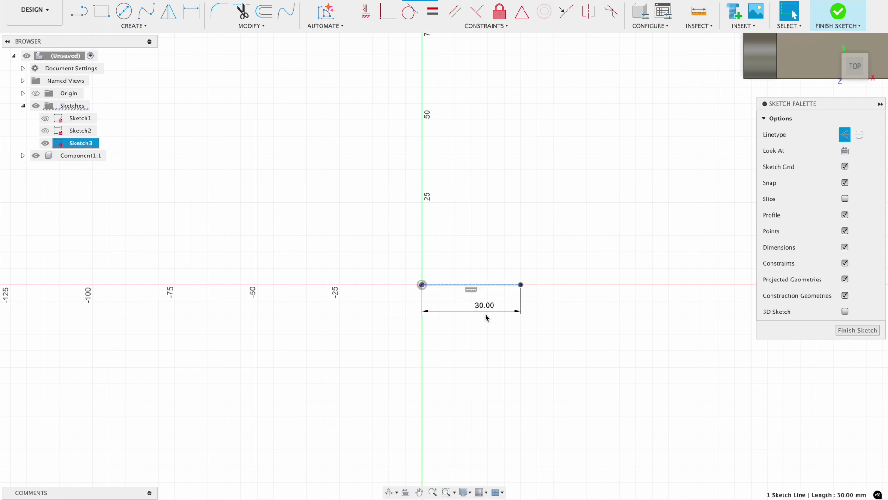
left_click(586, 332)
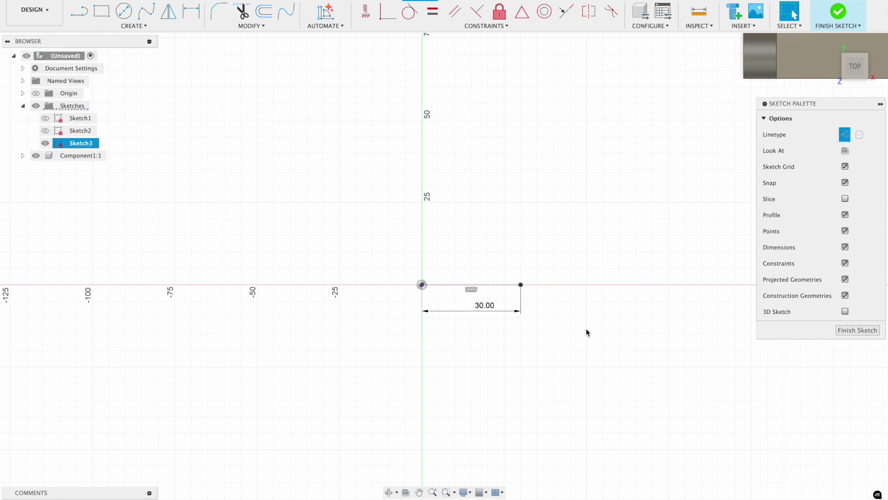
left_click(479, 287)
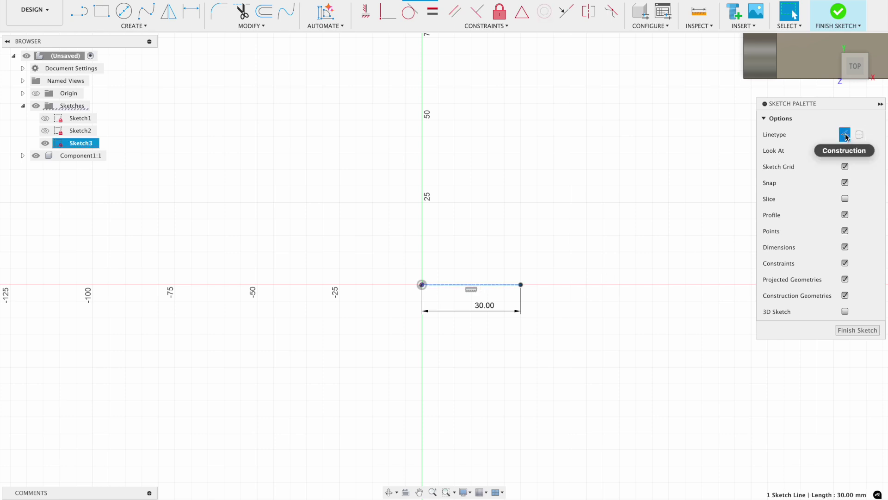
left_click(621, 358)
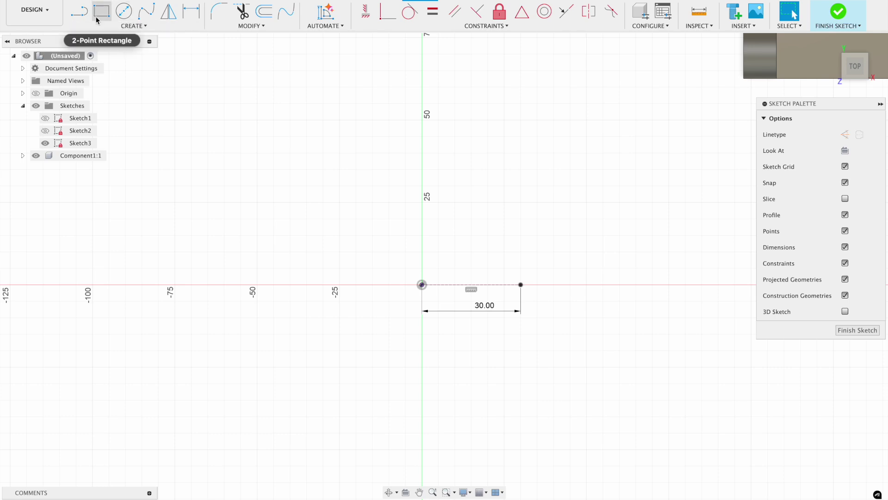
key("l")
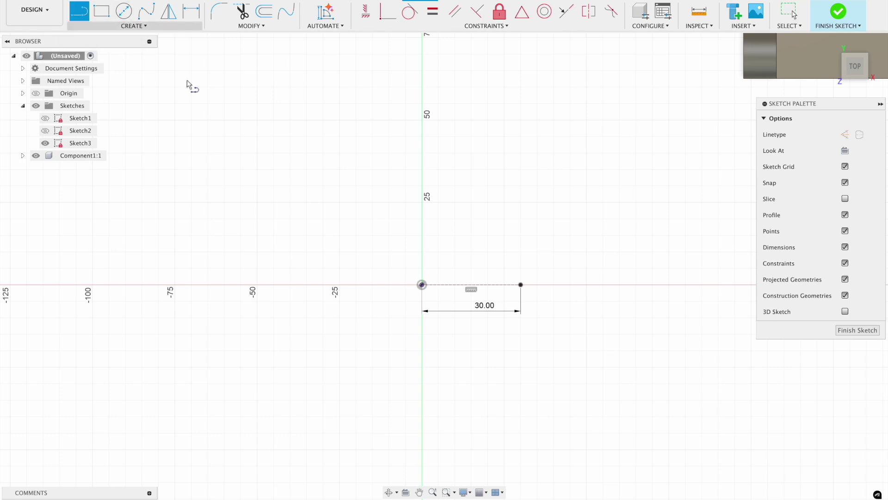
- Draw the profile's bottom edge and notched right side, starting on the vertical axis
left_click(422, 235)
left_click(520, 235)
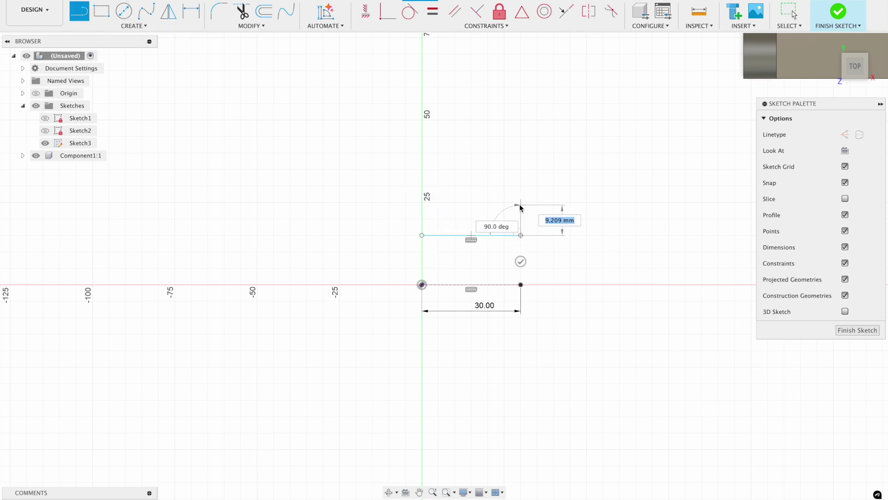
left_click(521, 205)
left_click(487, 204)
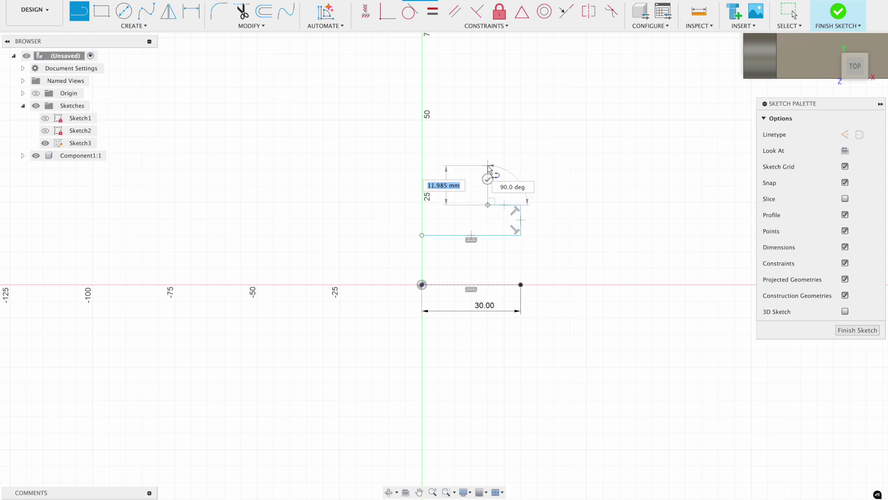
left_click(487, 165)
left_click(521, 165)
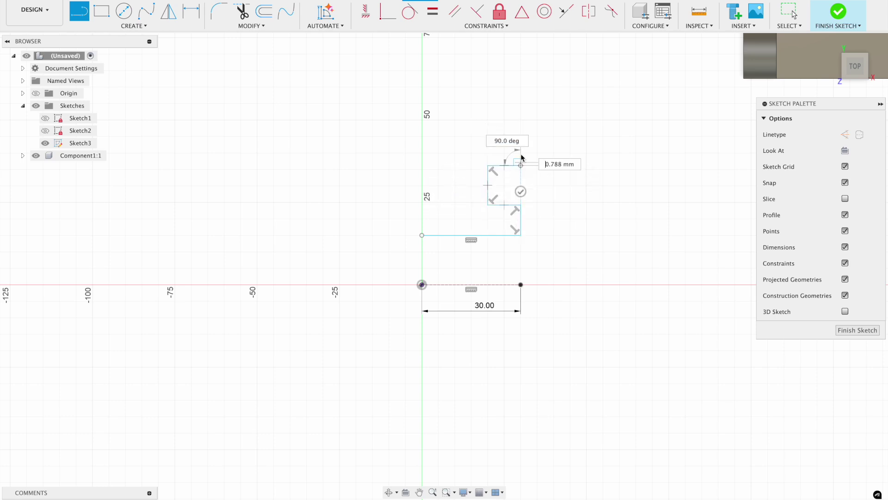
left_click(521, 134)
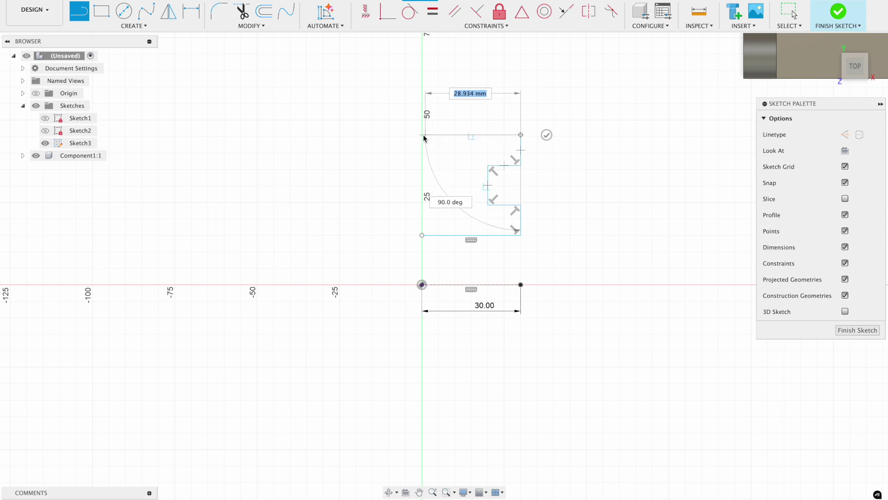
- Draw the top edge and notched left side, closing the I-shaped profile at its start
left_click(422, 135)
left_click(422, 165)
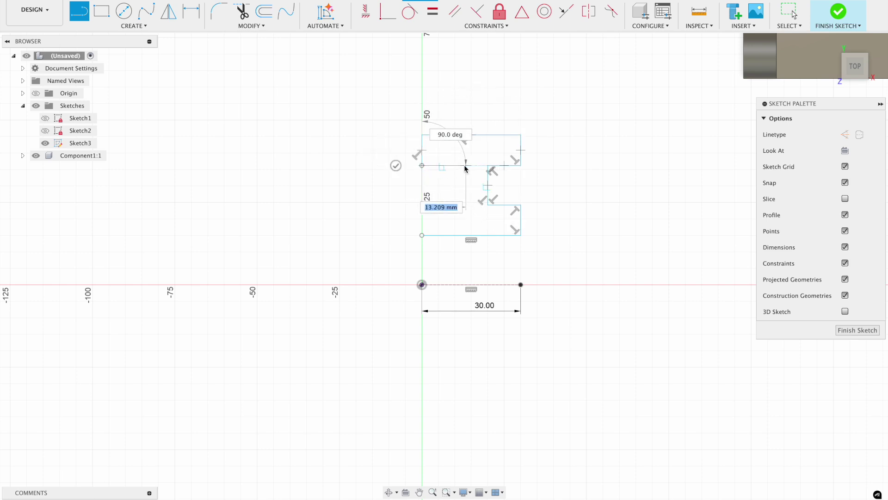
left_click(454, 165)
left_click(455, 202)
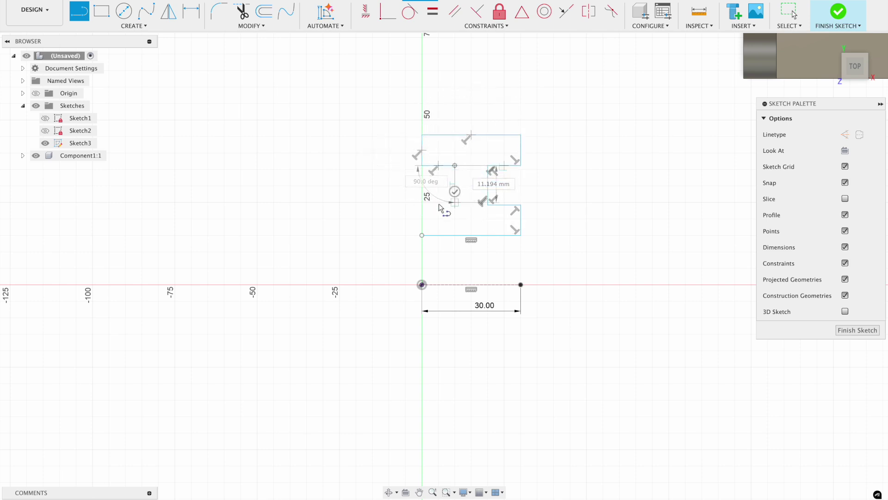
left_click(422, 202)
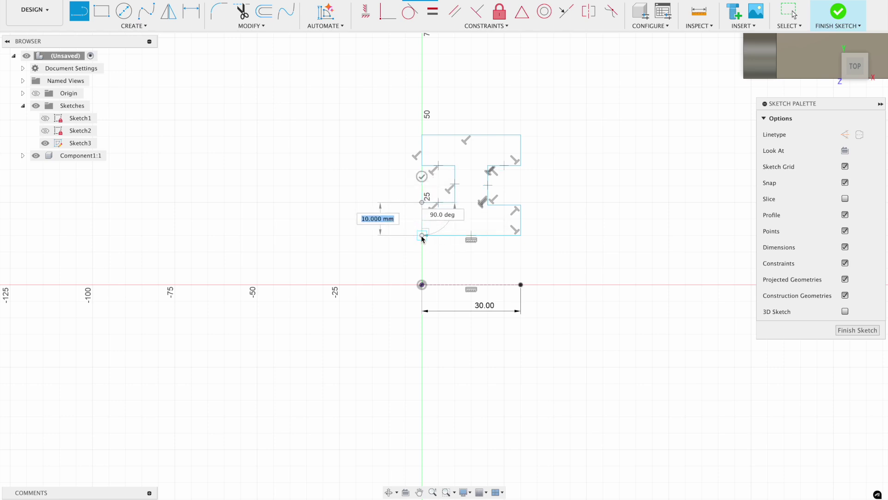
left_click(421, 234)
scroll(513, 244, "up", 2)
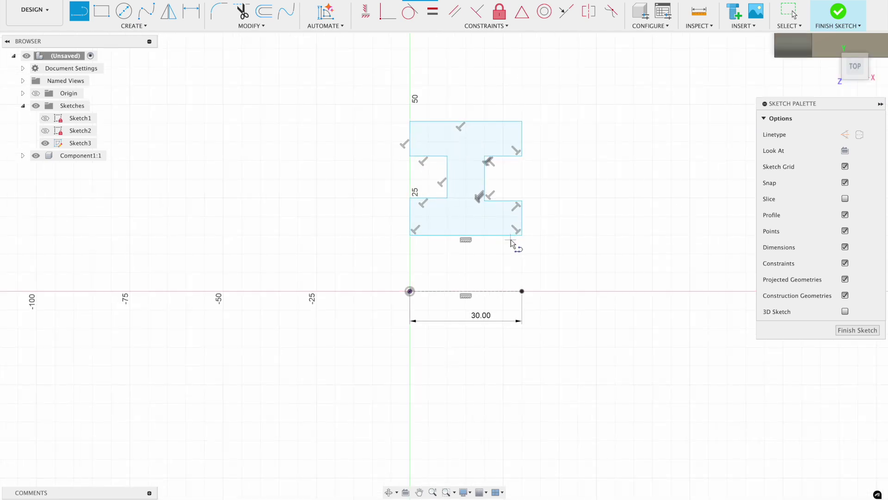
key("d")
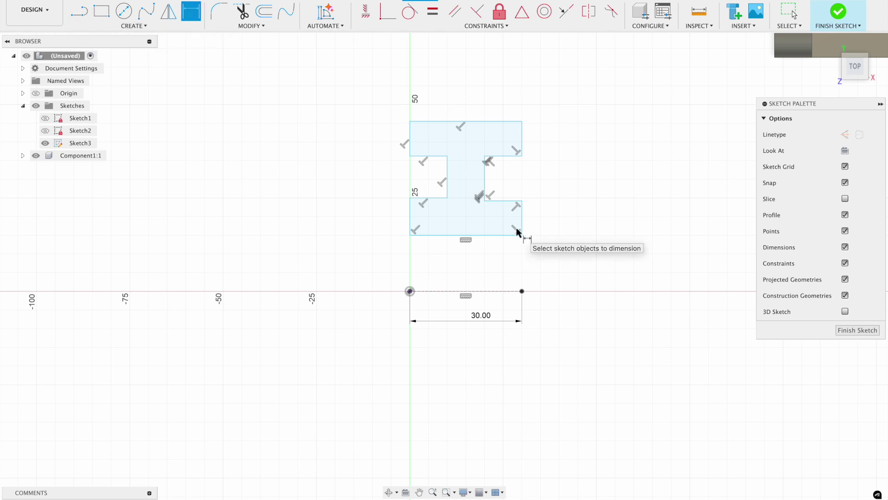
- Dimension the profile's 50 mm overall height and its 15 mm offset above the construction line
left_click(494, 291)
left_click(495, 122)
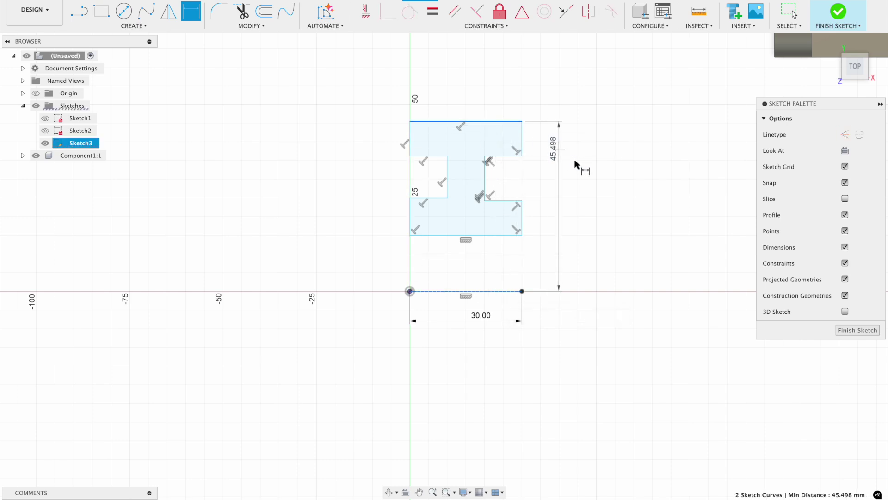
left_click(610, 198)
type("50")
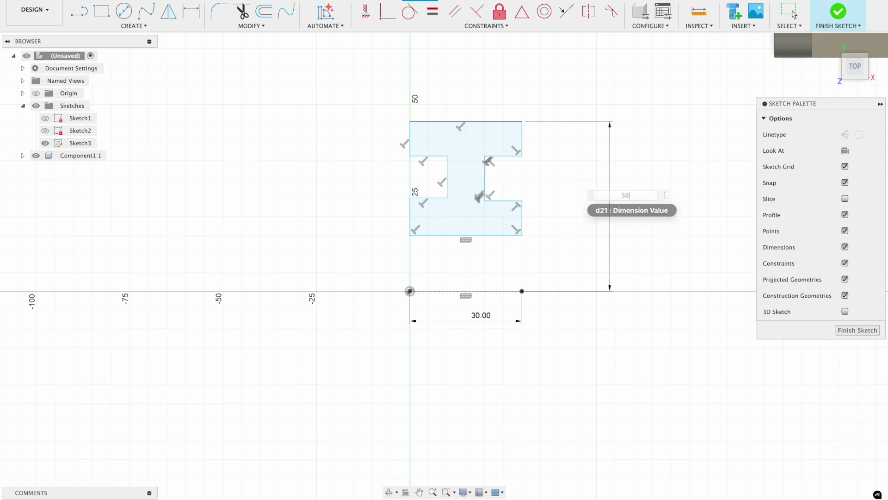
key("Return")
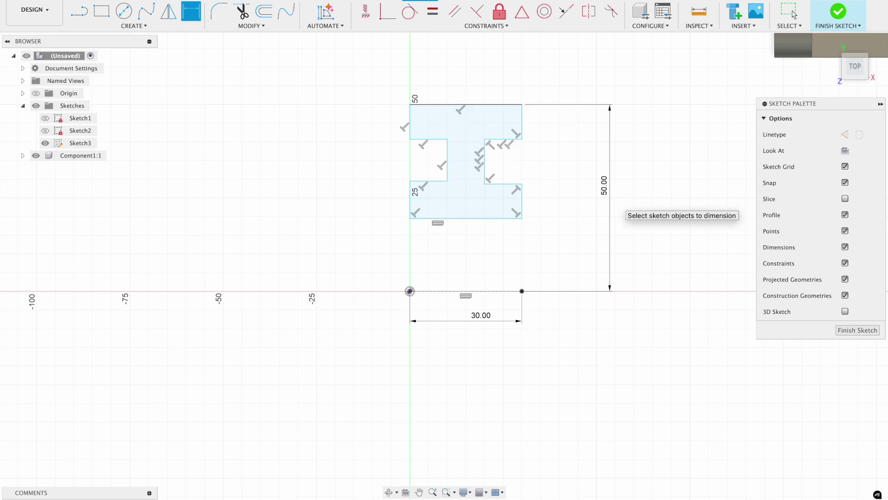
left_click(490, 218)
left_click(488, 291)
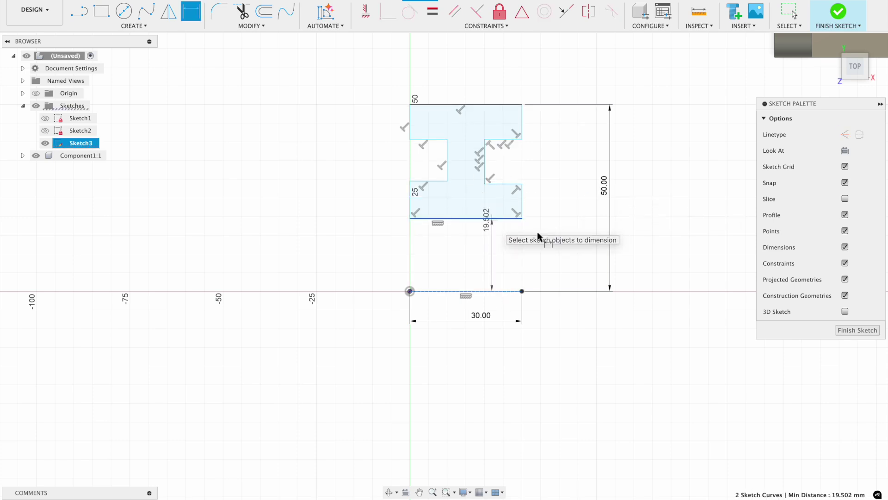
left_click(571, 248)
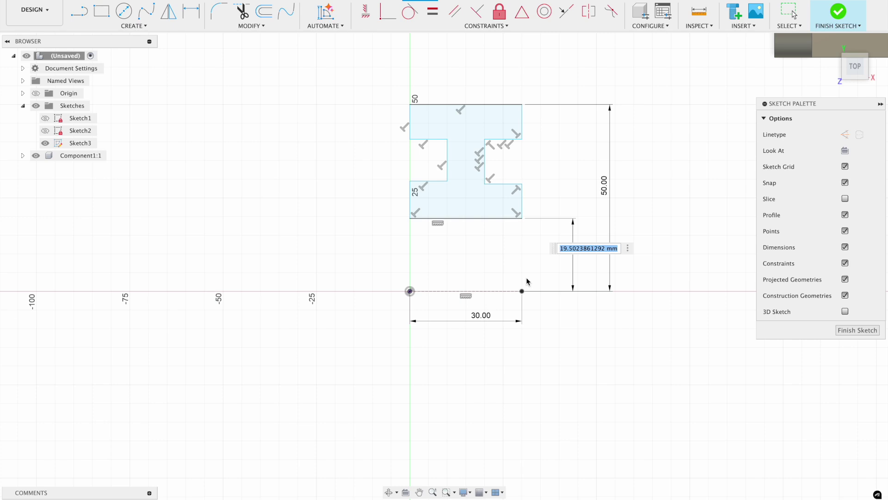
type("15")
key("Return")
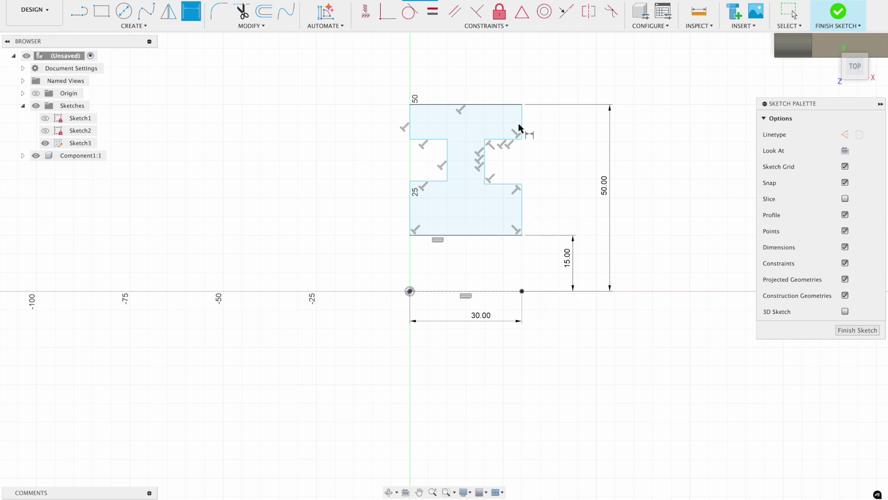
- Set the lower right flange edge to 10 mm and the right notch height to 15 mm
left_click(527, 212)
left_click(547, 209)
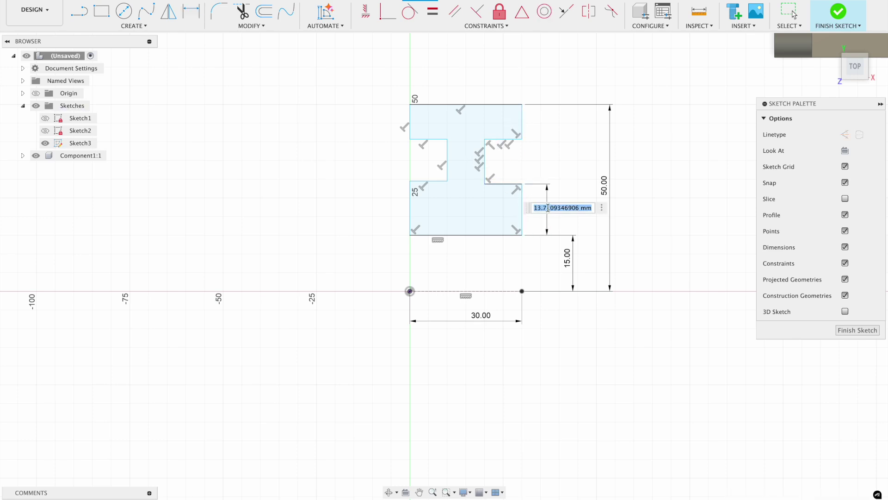
type("10")
key("Return")
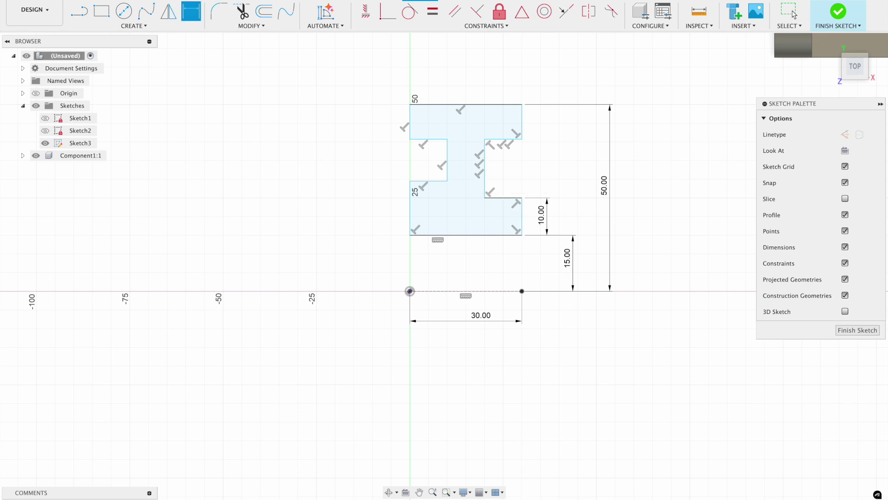
left_click(485, 172)
left_click(537, 168)
type("15")
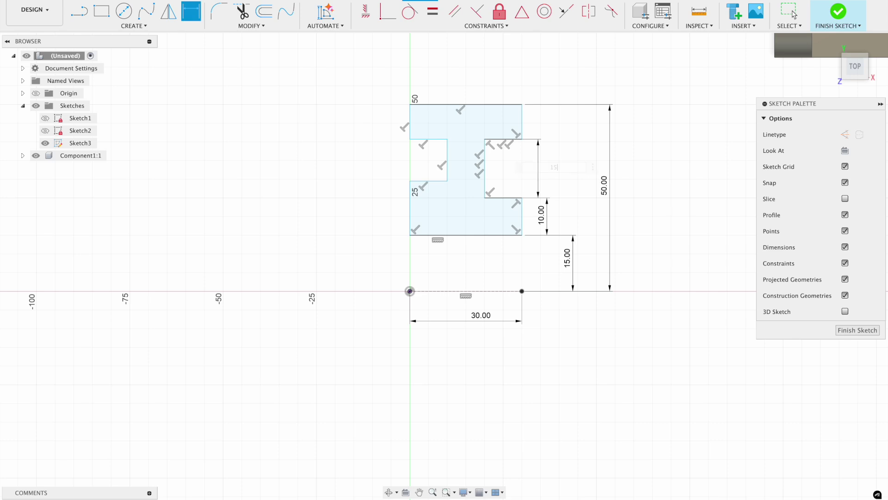
key("Return")
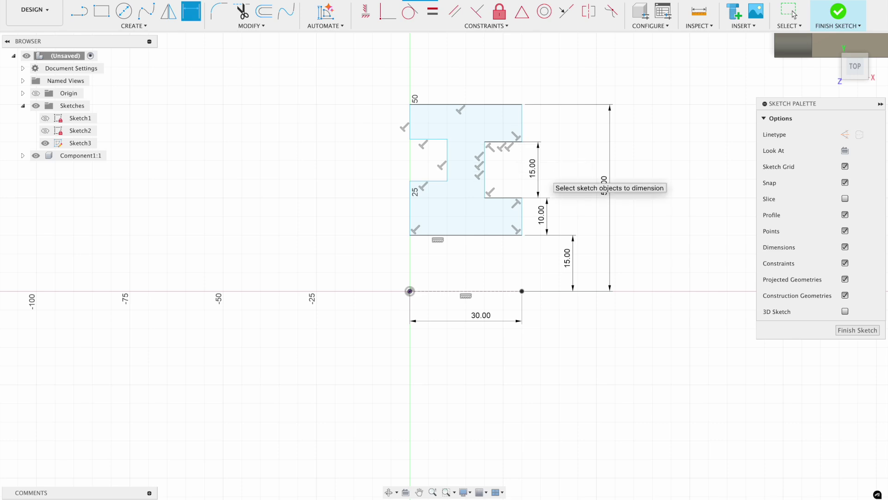
- Set the lower left flange edge to 10 mm and the left notch height to 15 mm
left_click(416, 213)
left_click(386, 212)
type("10")
key("Return")
left_click(445, 171)
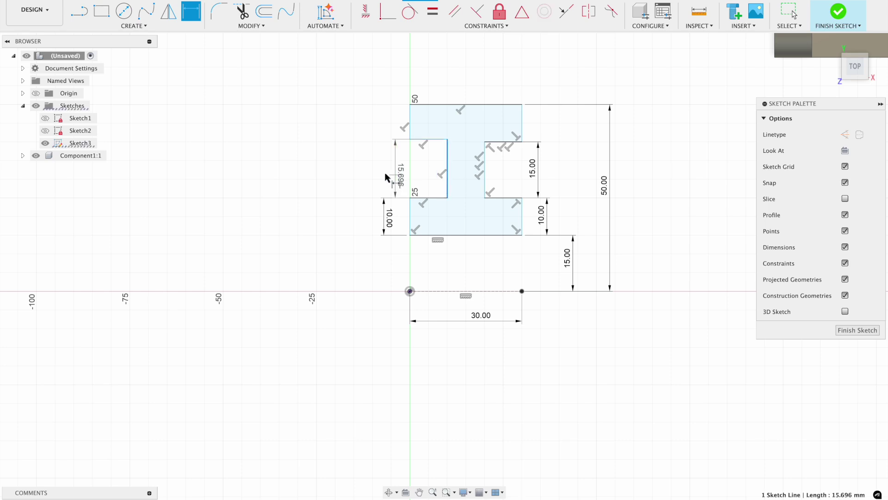
left_click(388, 178)
type("15")
key("Return")
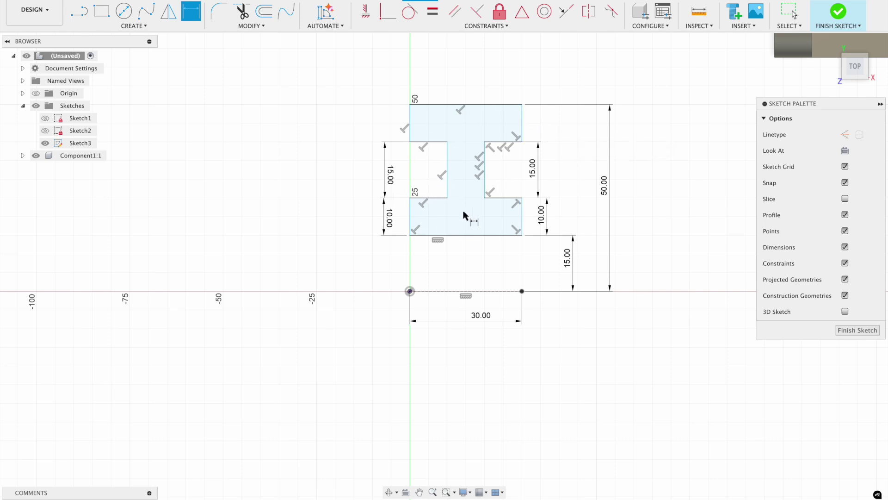
- Dimension the left and right notch widths to 10 mm each, then exit dimensioning
left_click(410, 221)
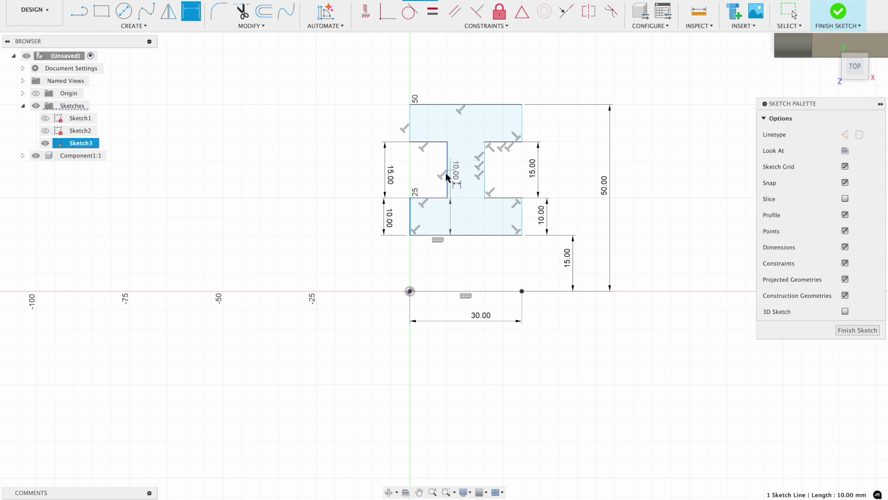
left_click(446, 174)
left_click(427, 73)
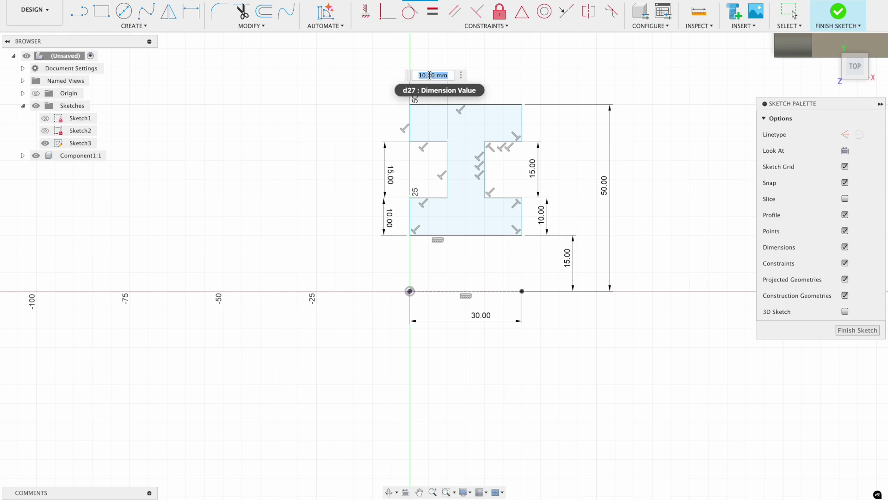
key("Return")
left_click(485, 178)
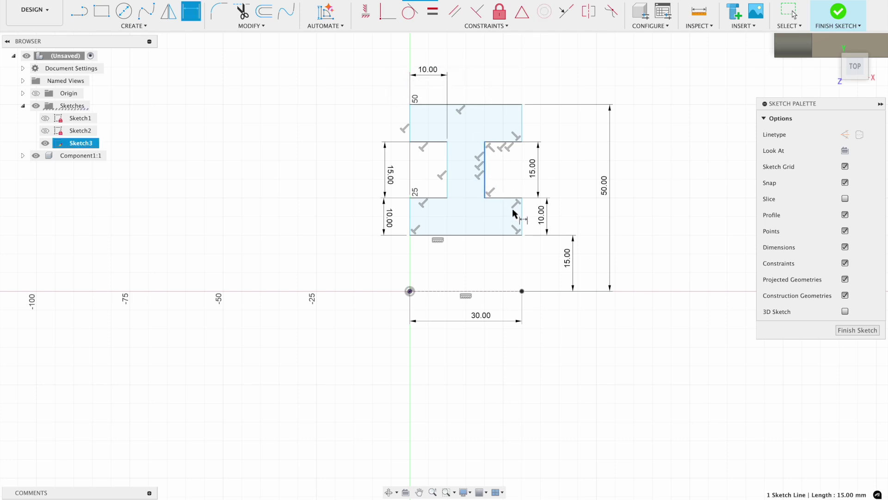
left_click(521, 217)
left_click(500, 75)
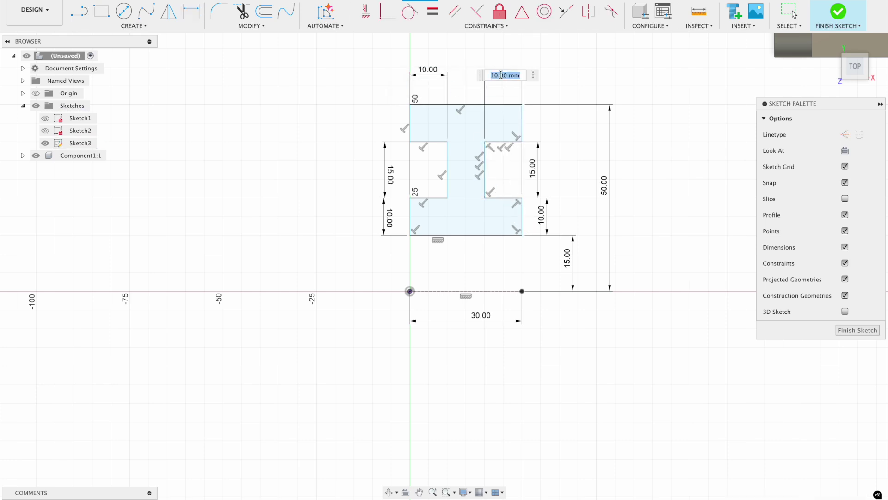
key("Return")
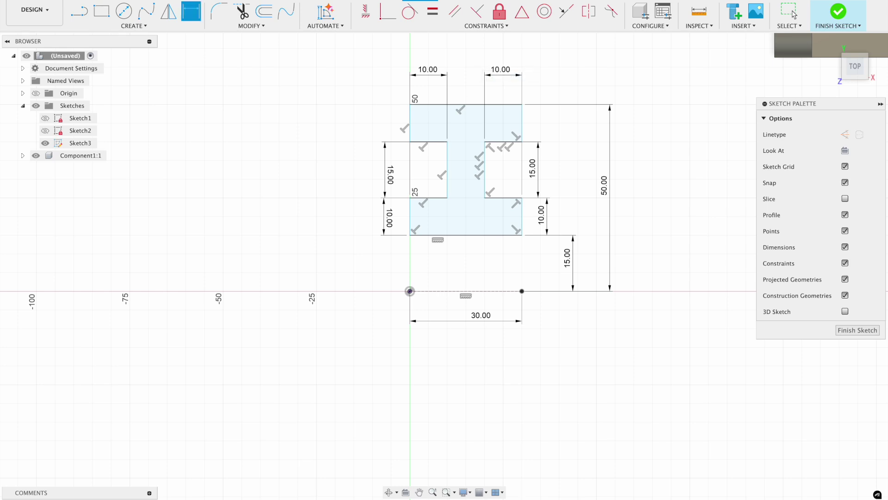
key("F6")
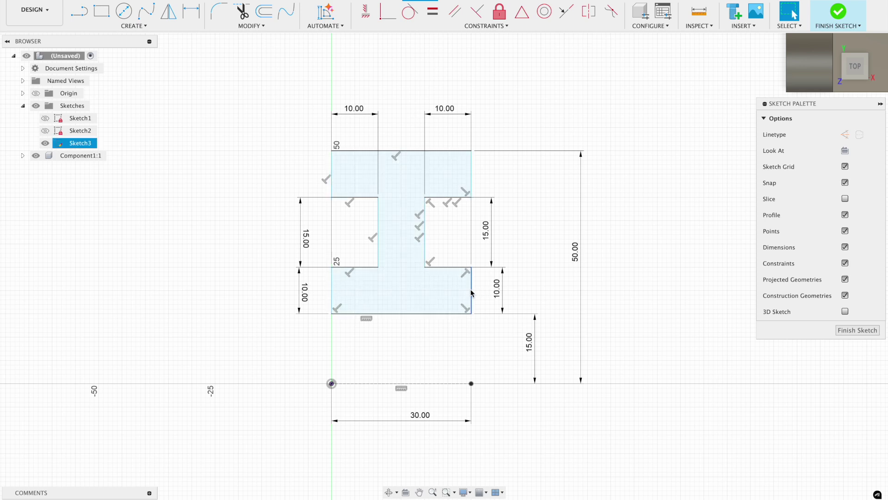
- Make the profile's left and right lower edges parallel
left_click(455, 11)
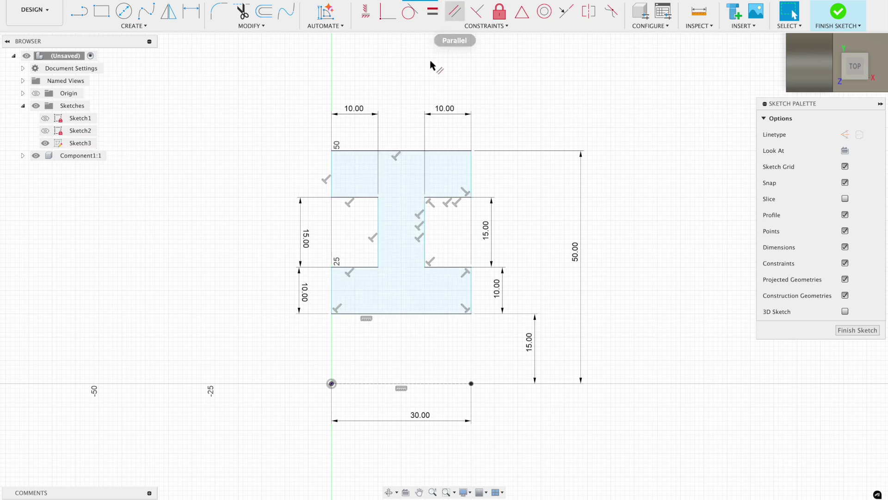
left_click(333, 289)
left_click(471, 296)
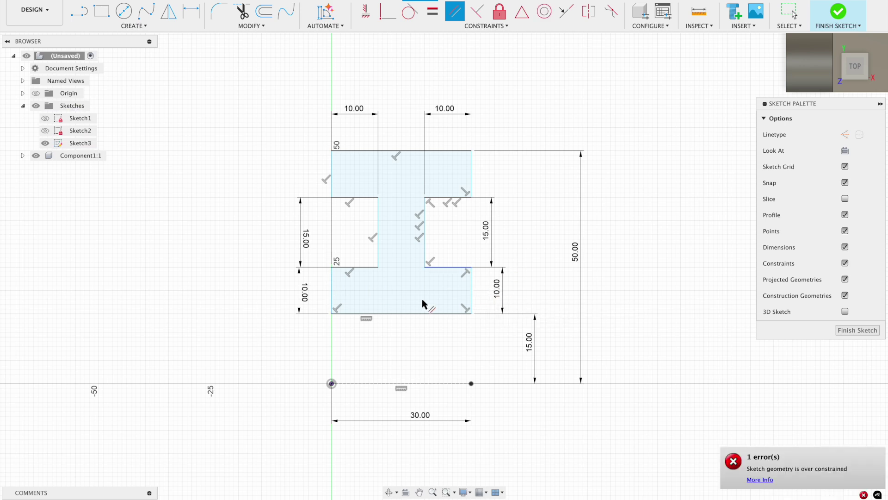
key("f")
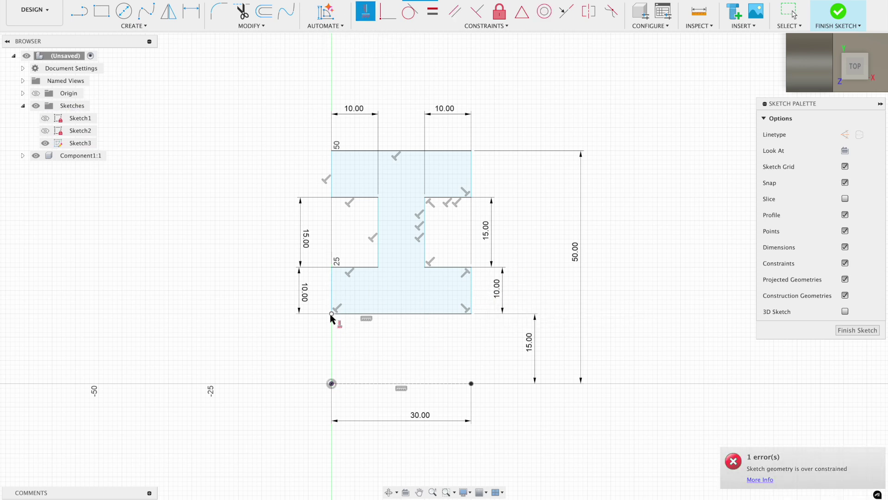
- Align the lower corners vertically with the axis line ends, and the notch corners with those corners
left_click(331, 314)
left_click(331, 383)
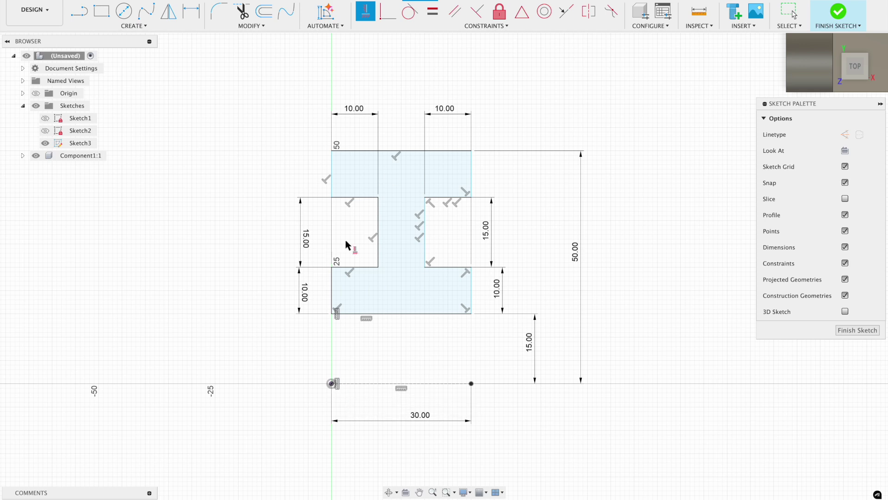
left_click(471, 313)
left_click(471, 383)
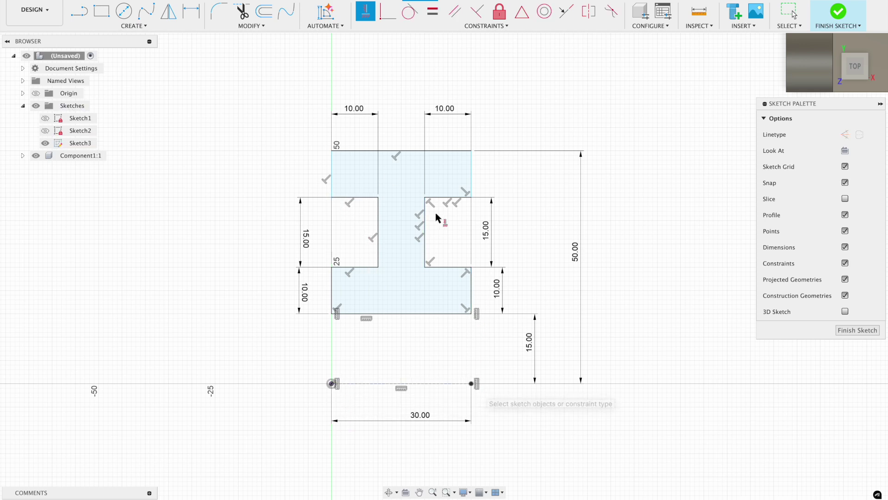
left_click(332, 197)
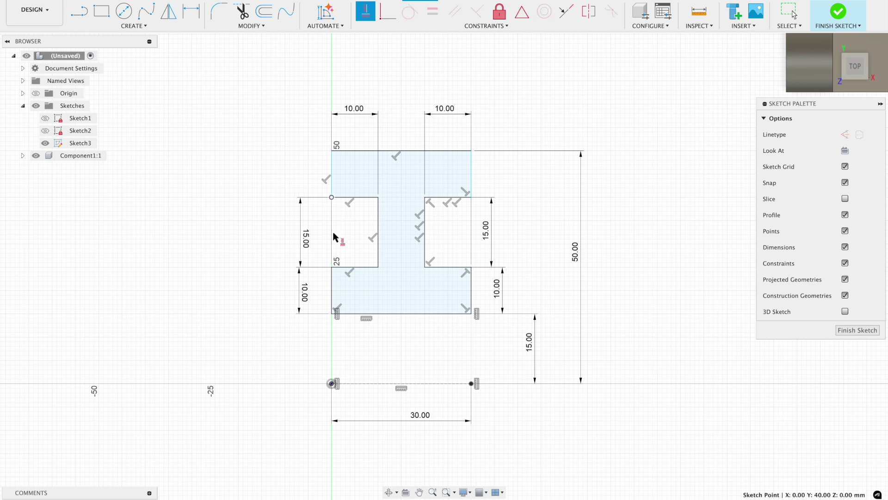
left_click(331, 314)
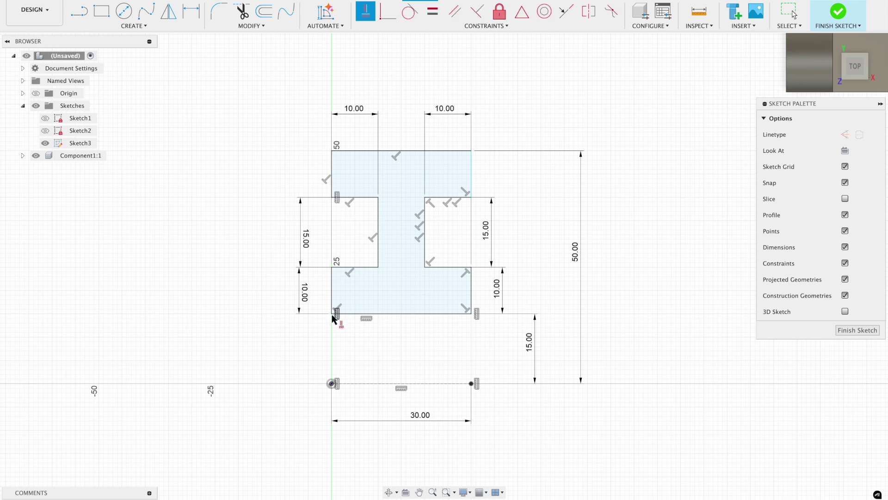
left_click(471, 197)
left_click(472, 313)
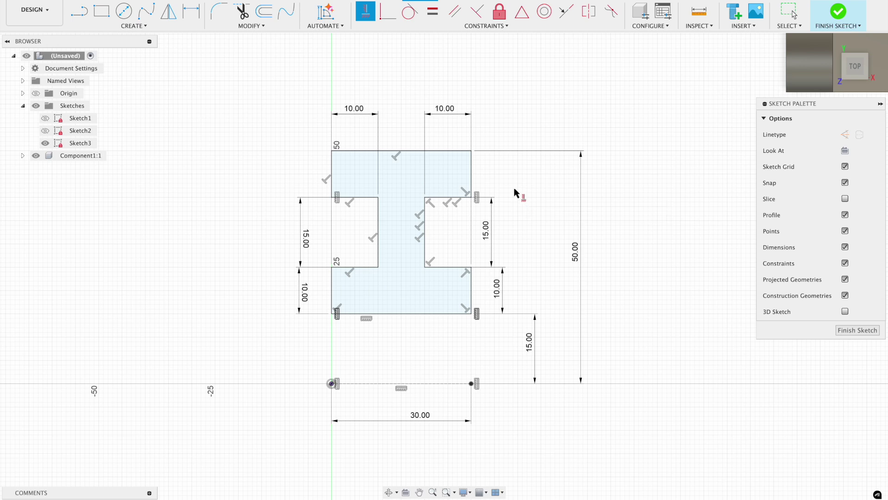
- Finish the sketch and revolve the I-profile 360° around the dashed line into a wheel body
left_click(838, 13)
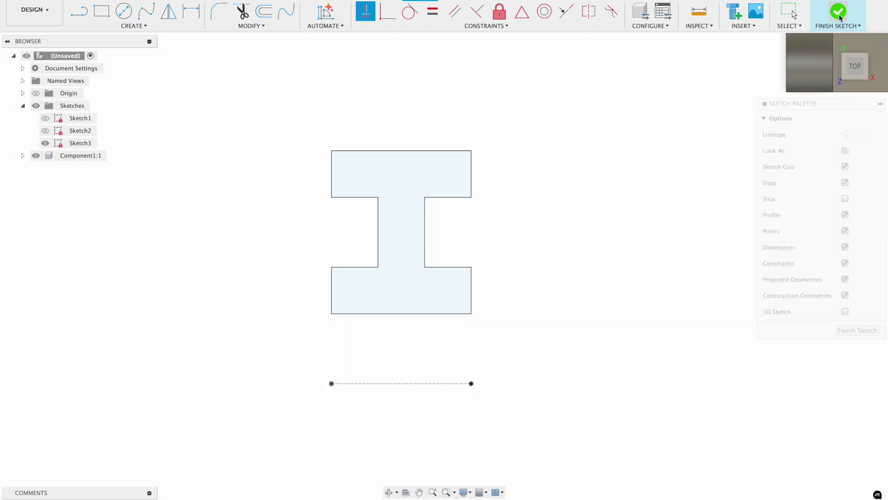
middle_click_drag(521, 257, 444, 185, "shift")
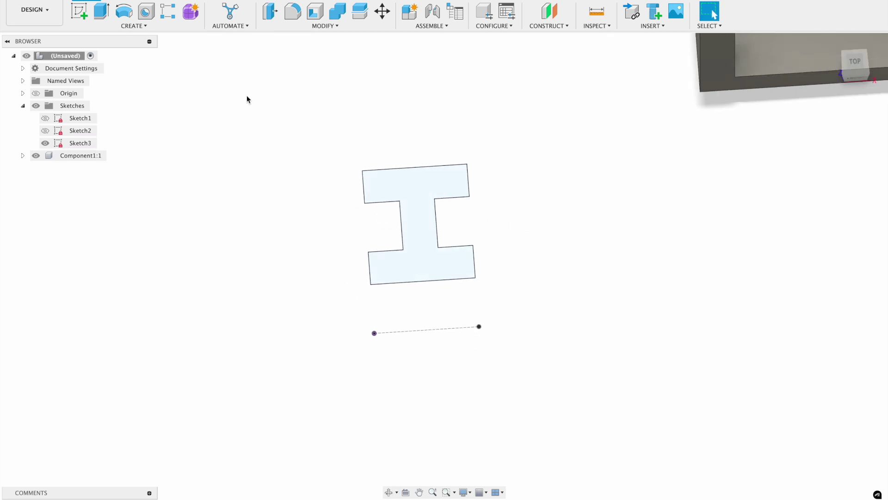
left_click(128, 14)
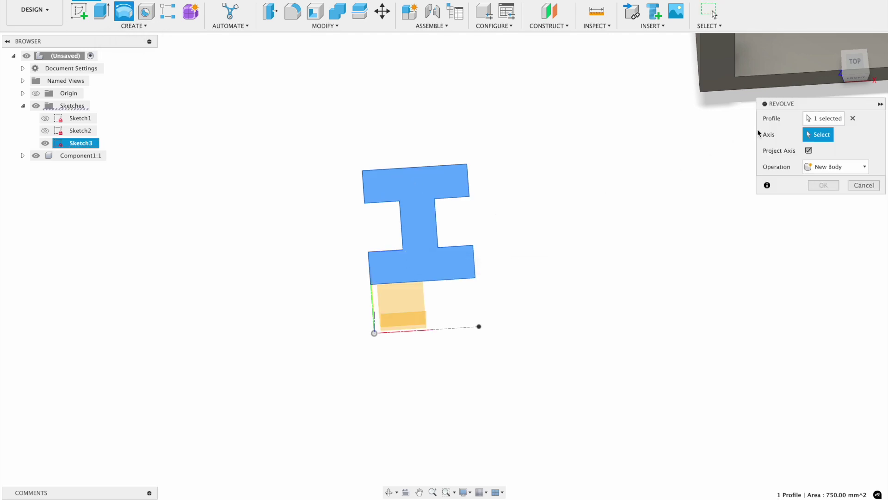
left_click(461, 328)
middle_click_drag(528, 265, 511, 369, "shift")
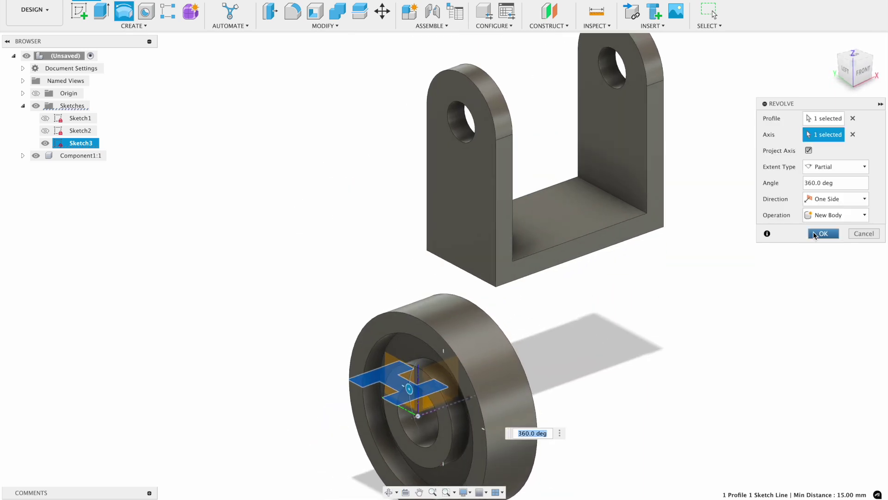
left_click(813, 231)
- Hide the U-bracket component Component1:1 so only the wheel is visible
scroll(517, 399, "down", 3)
scroll(517, 399, "up", 5)
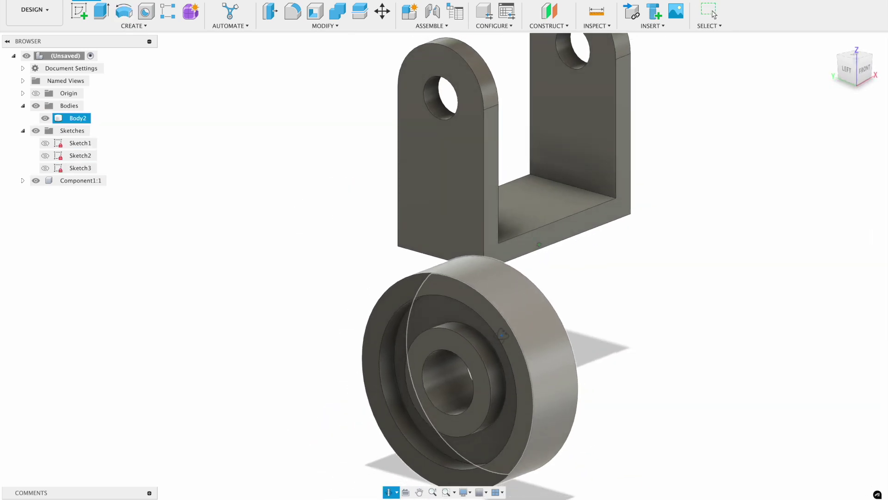
middle_click_drag(502, 334, 442, 336, "shift")
key("Escape")
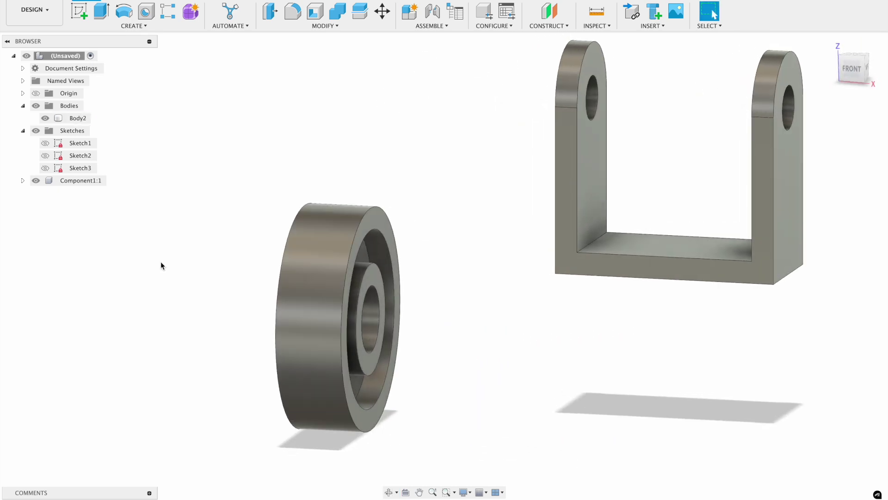
left_click(35, 181)
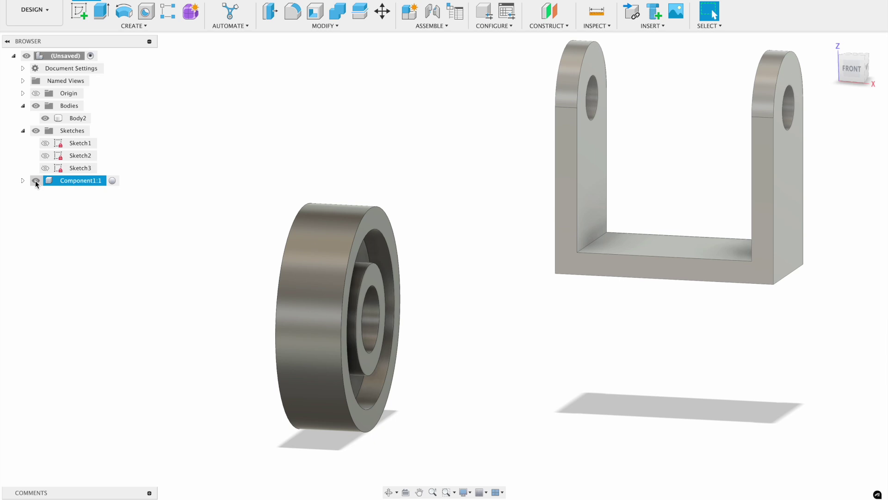
left_click(36, 181)
mouse_move(443, 307)
middle_mouse_down("shift")
mouse_move(516, 278)
mouse_move(521, 288)
mouse_move(426, 342)
mouse_move(455, 301)
middle_mouse_up("shift")
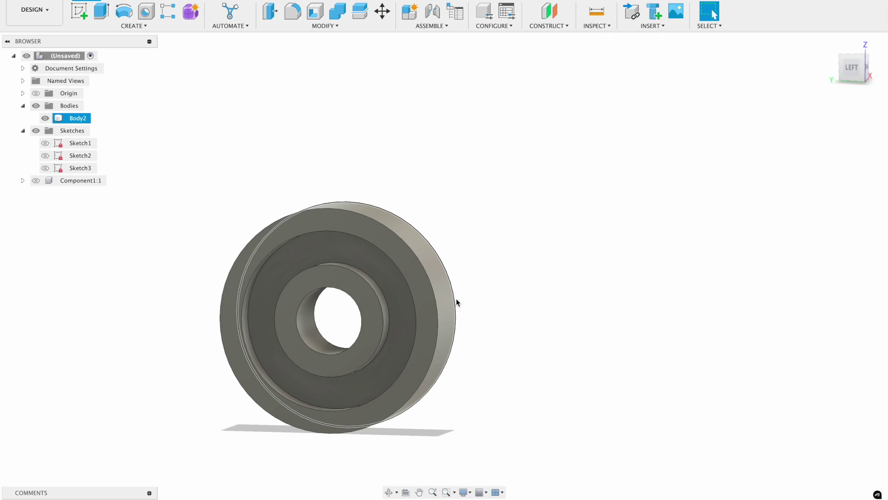
key("Escape")
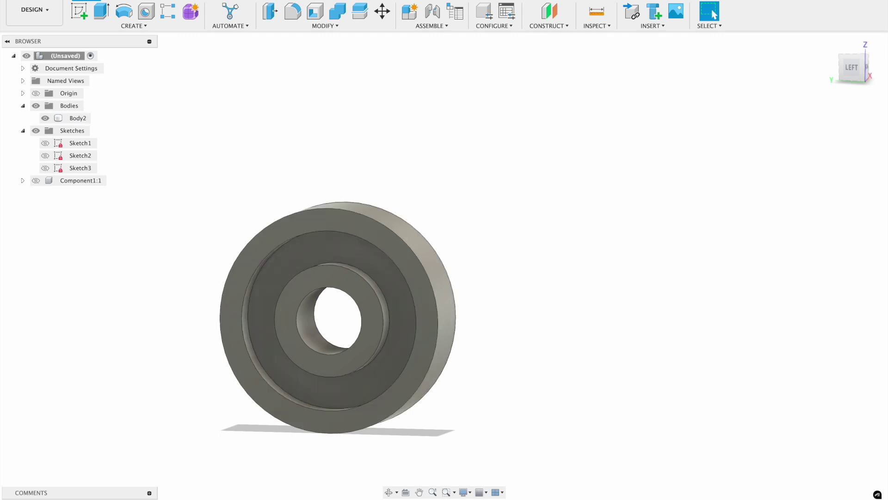
left_click(77, 17)
- On the wheel's side face, draw a circle centred at the origin and make it construction geometry
left_click(374, 264)
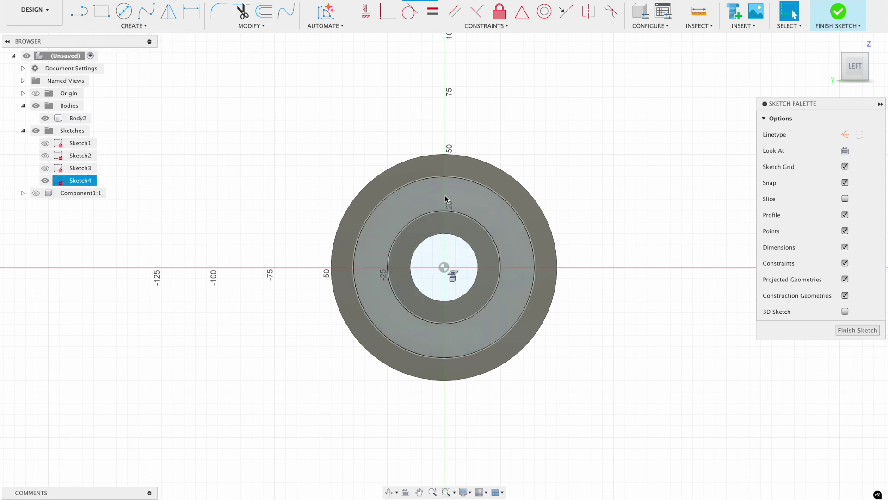
left_click(431, 211)
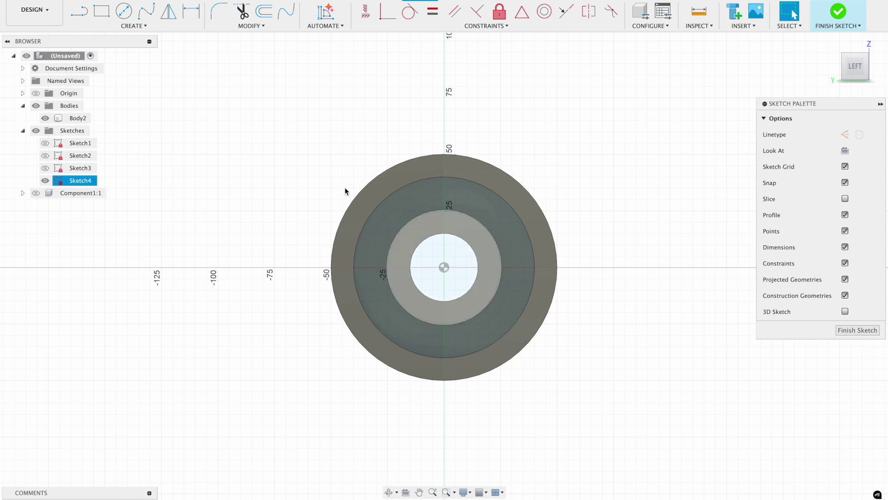
left_click(124, 10)
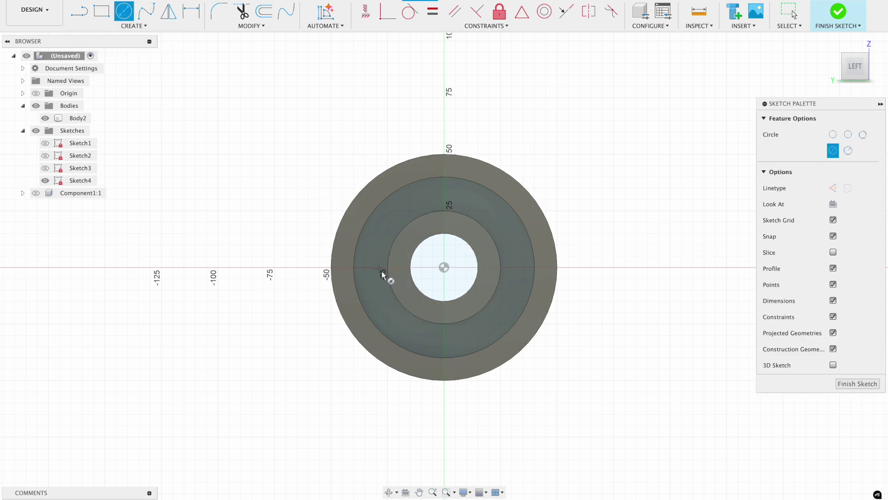
left_click(444, 267)
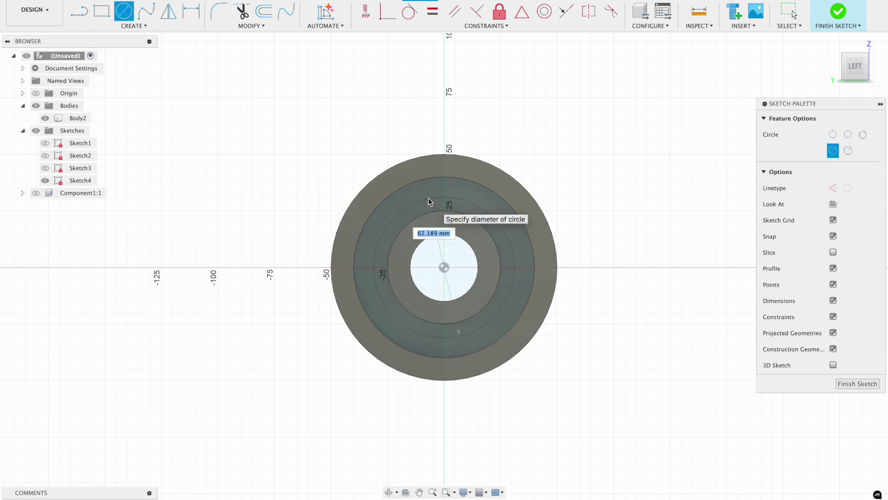
type("65")
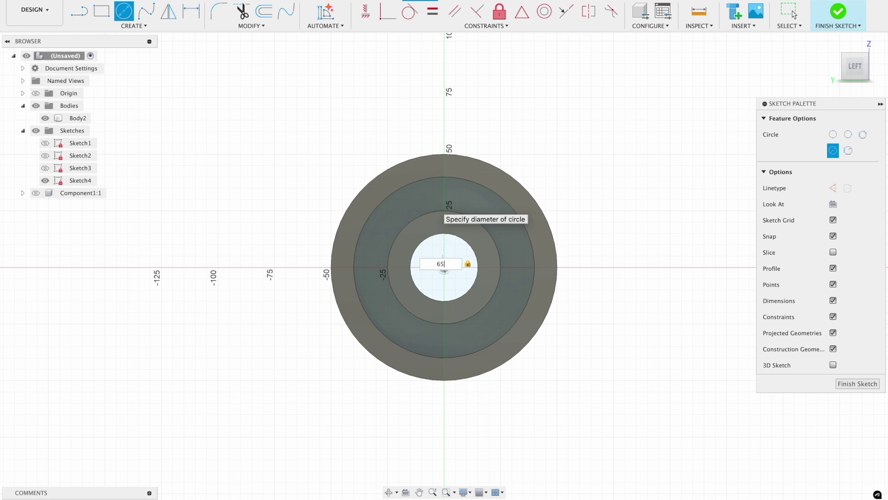
key("Return")
key("Escape")
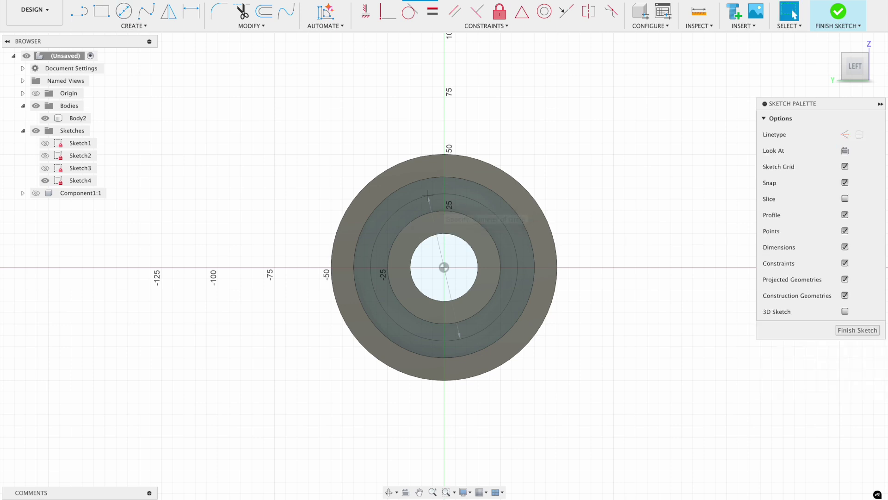
left_click(452, 198)
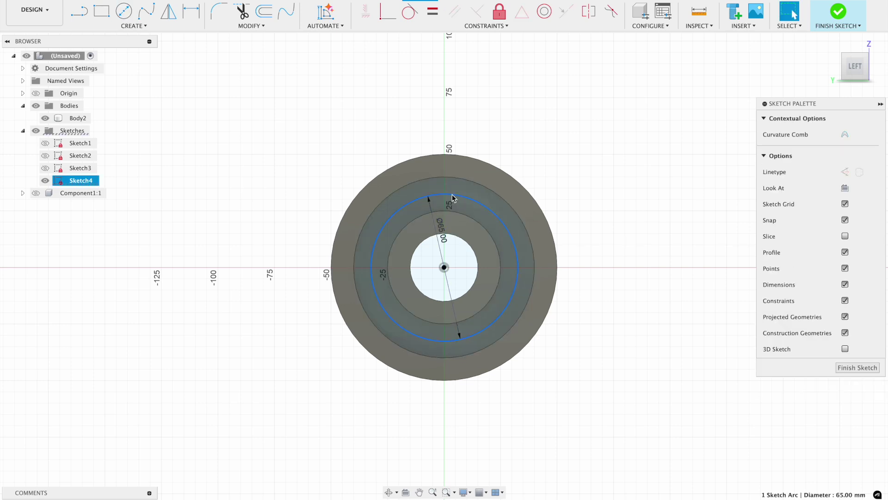
key("x")
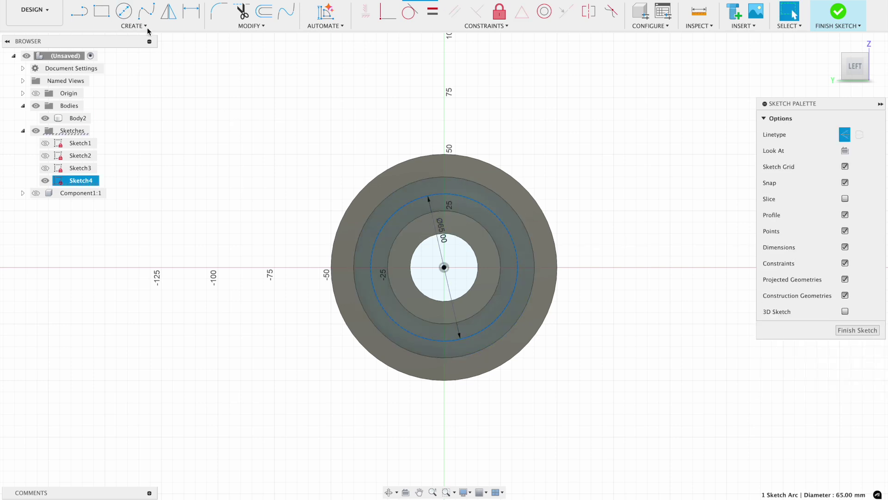
- Add a 10 mm circle on the dashed ring, vertically aligned with the origin, and finish the sketch
left_click(124, 11)
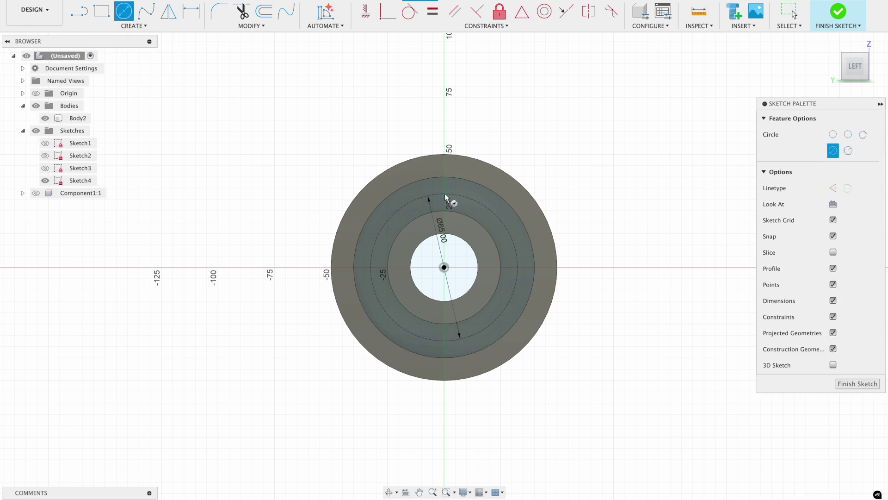
left_click(444, 192)
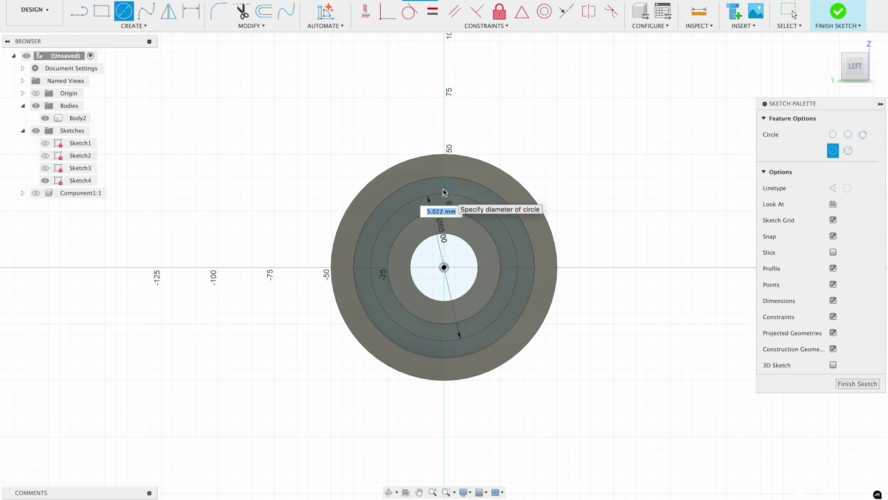
type("10")
key("Tab")
key("Return")
key("Escape")
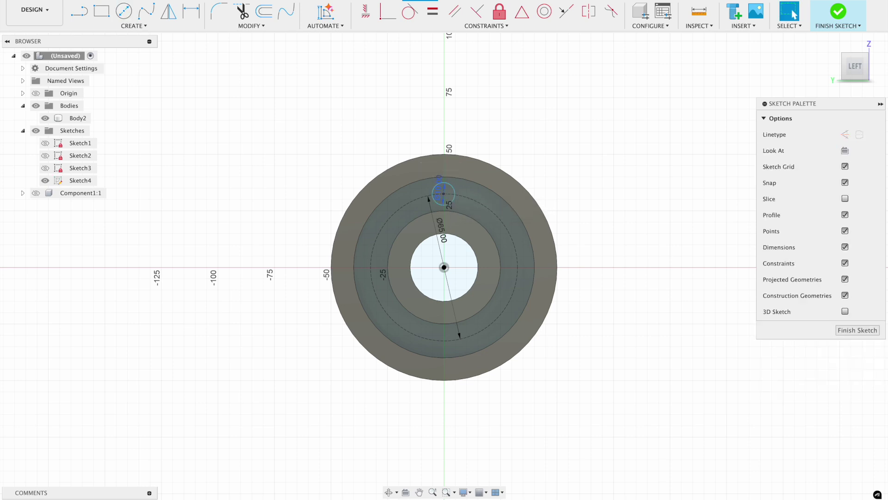
scroll(461, 230, "up", 3)
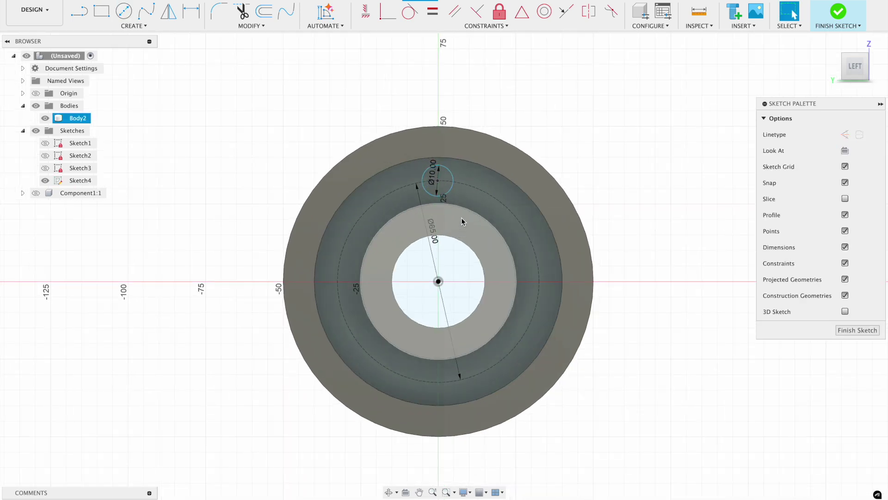
left_click(366, 10)
left_click(437, 180)
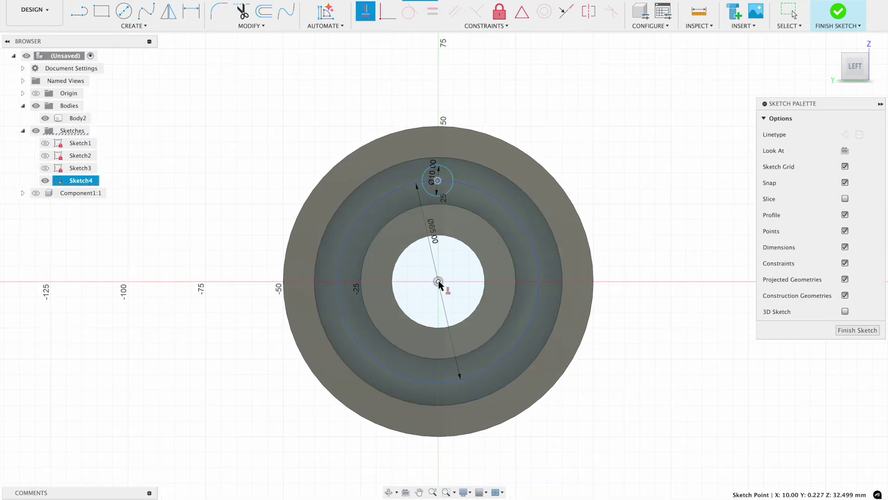
left_click(439, 281)
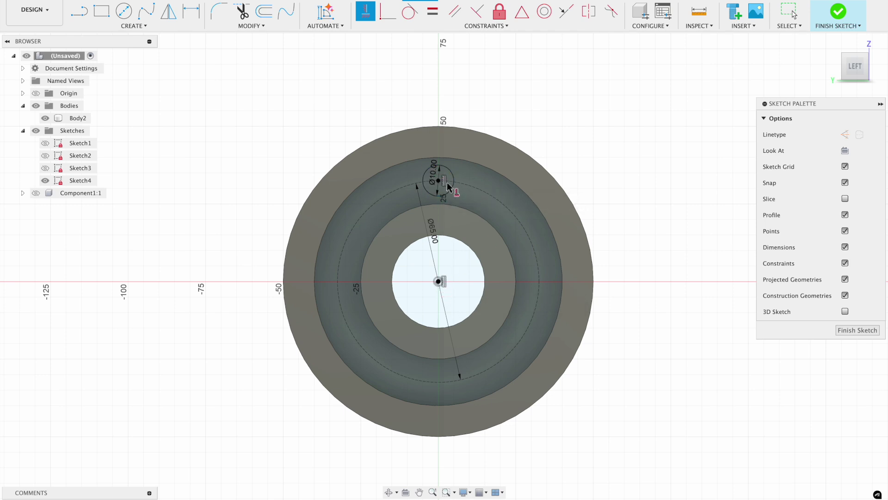
left_click(841, 14)
- Extrude-cut the 10 mm circle profile 10 mm deep into the wheel's recessed face
mouse_move(666, 140)
middle_mouse_down("shift")
mouse_move(619, 159)
mouse_move(584, 153)
middle_mouse_up("shift")
left_click(101, 11)
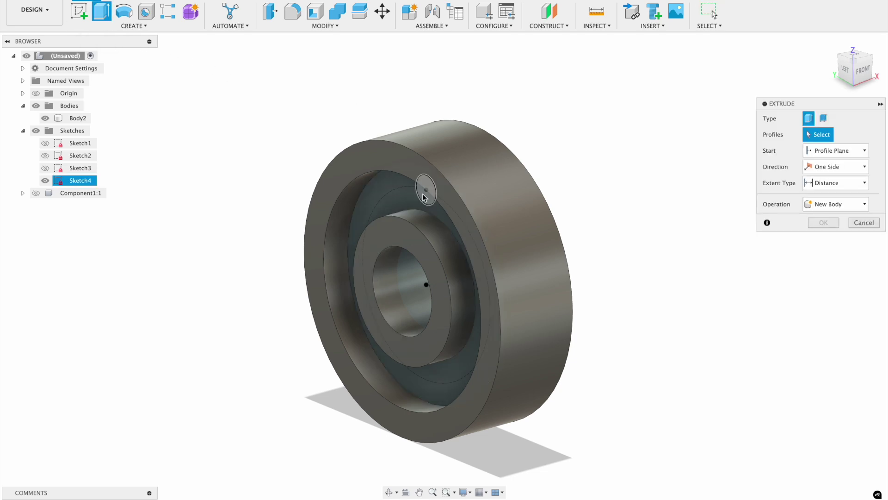
left_click(423, 197)
left_click_drag(422, 192, 444, 185)
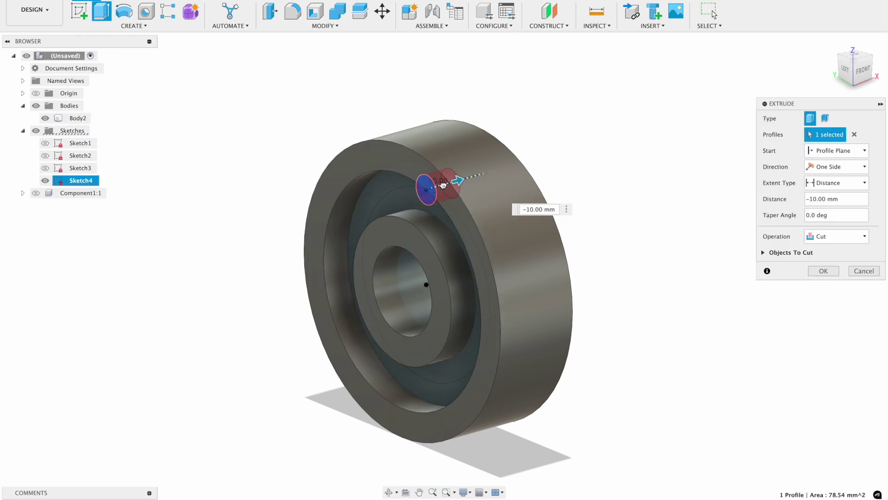
middle_click_drag(634, 260, 778, 254, "shift")
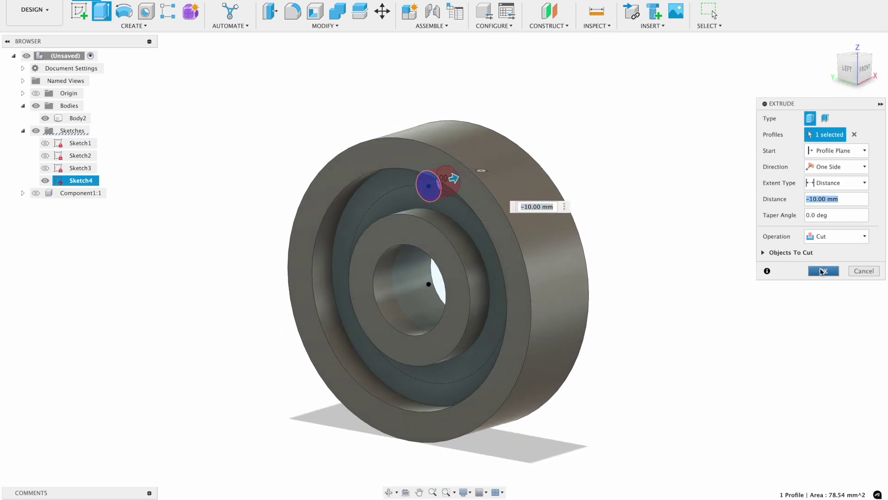
left_click(822, 271)
mouse_move(686, 244)
middle_mouse_down("shift")
mouse_move(708, 234)
mouse_move(688, 249)
middle_mouse_up("shift")
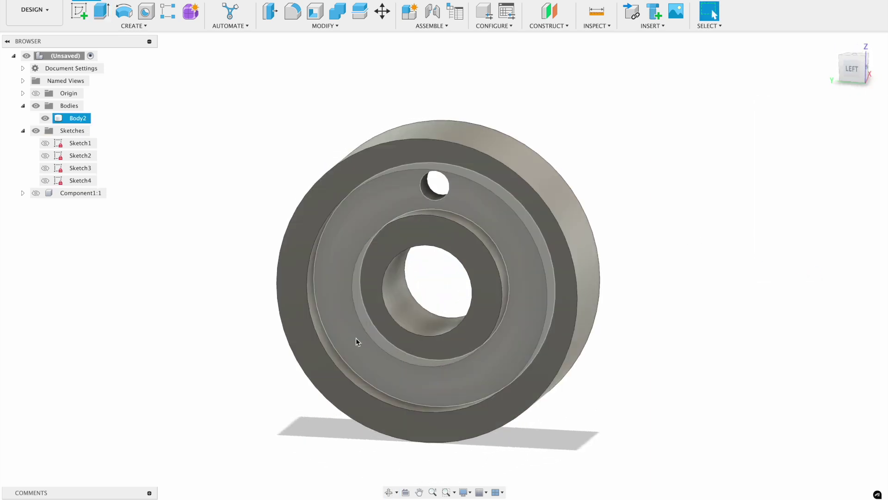
left_click(142, 28)
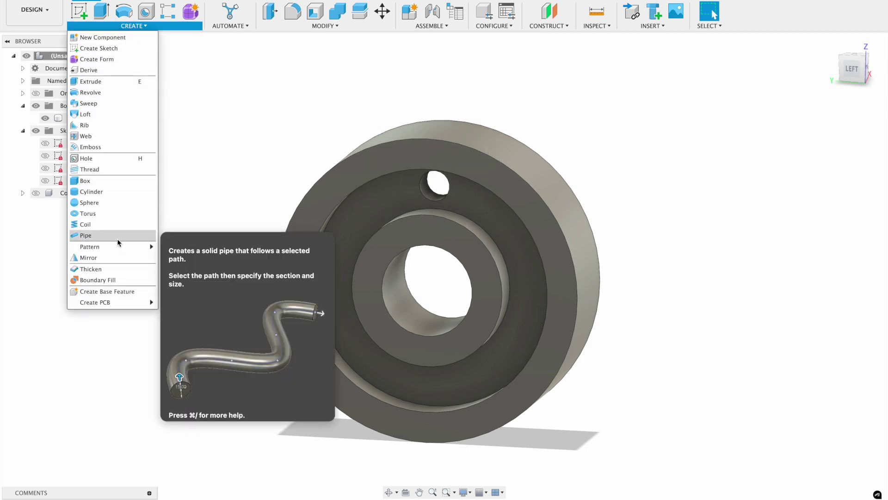
- Circular-pattern the hole 6 times around the Sketch4 circle axis, then hide Sketch4
mouse_move(119, 248)
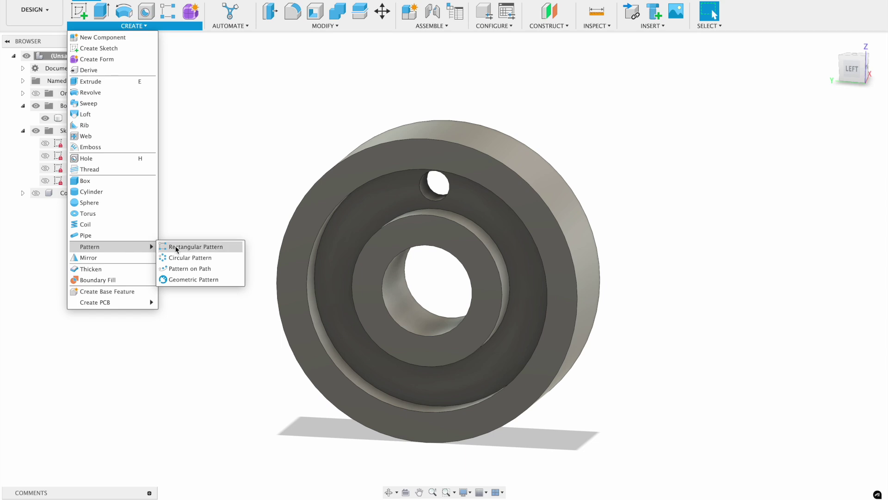
left_click(184, 260)
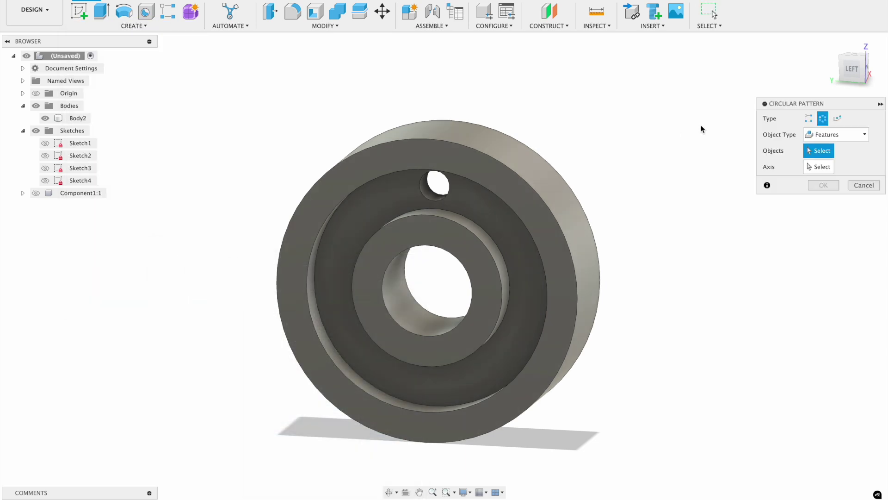
left_click(429, 201)
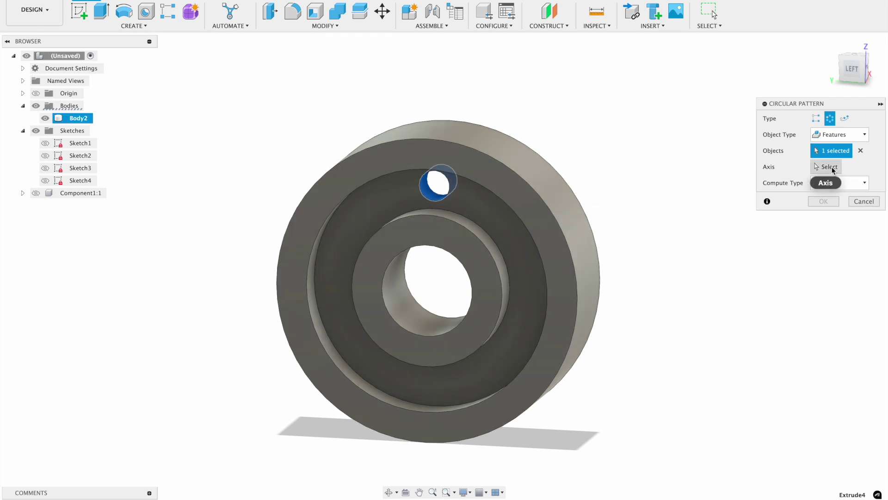
left_click(826, 166)
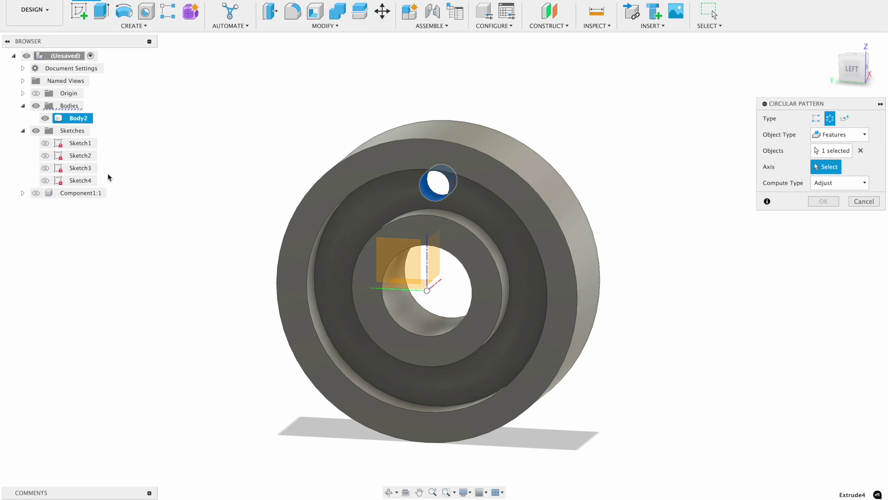
left_click(45, 181)
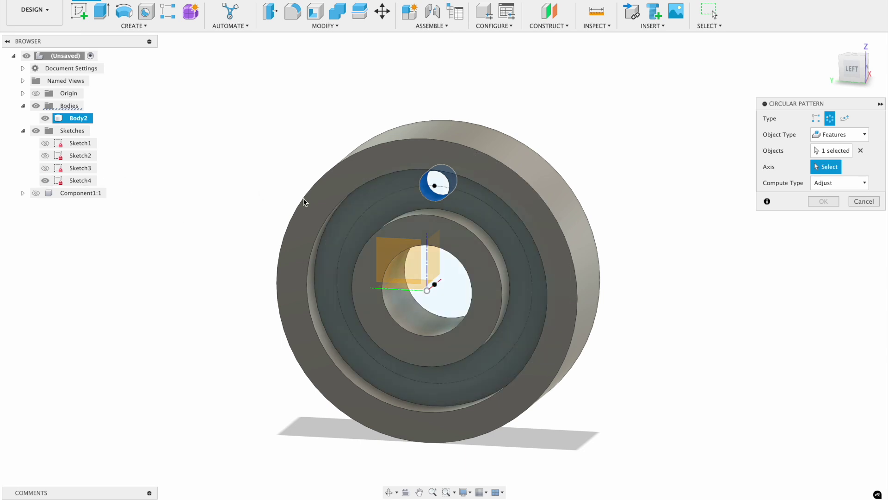
left_click(393, 194)
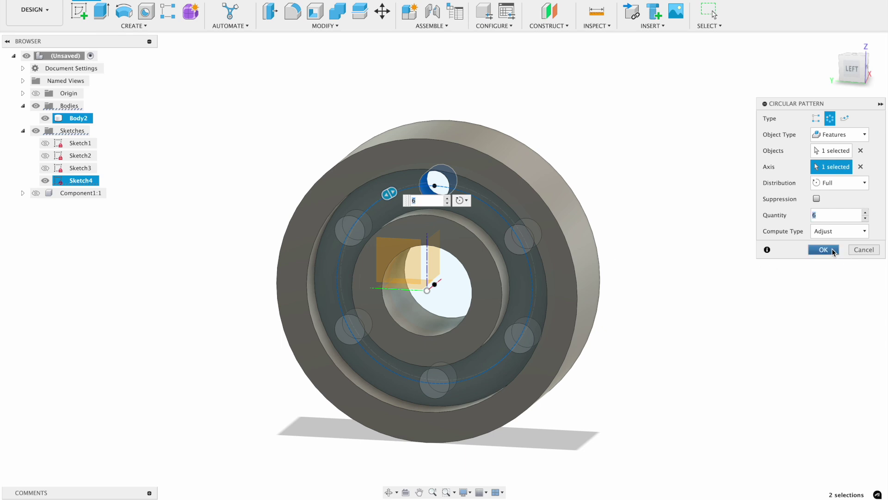
left_click(833, 251)
left_click(45, 180)
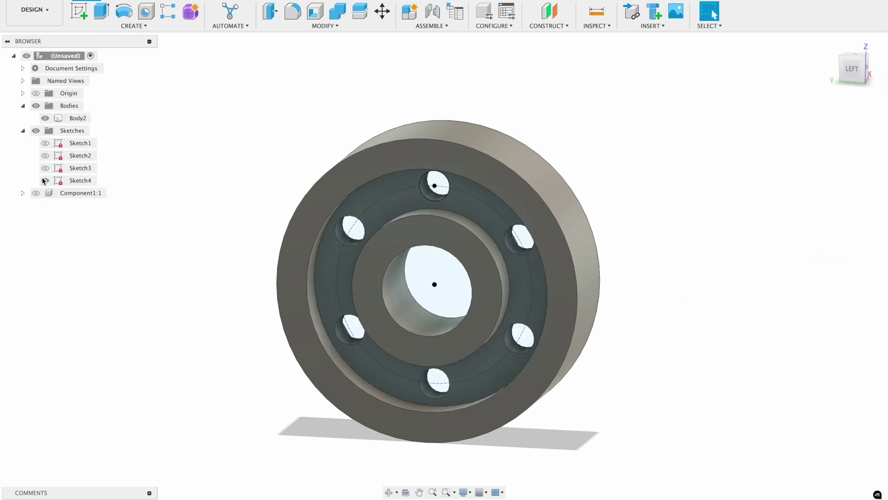
- Create a separate component from the wheel body Body2
middle_click_drag(495, 278, 630, 268, "shift")
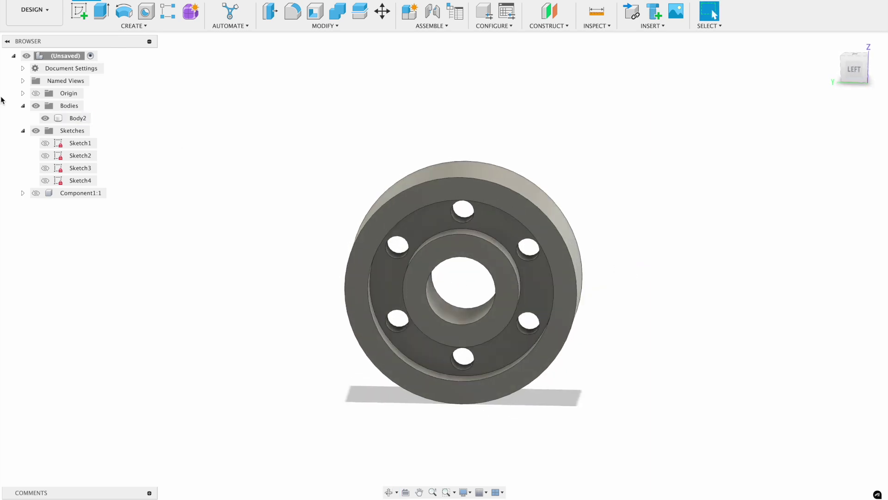
right_click(74, 118)
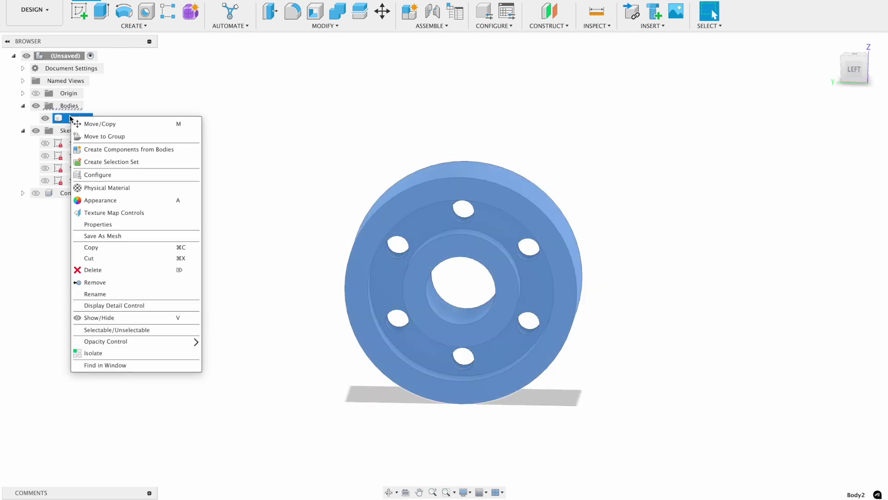
left_click(132, 148)
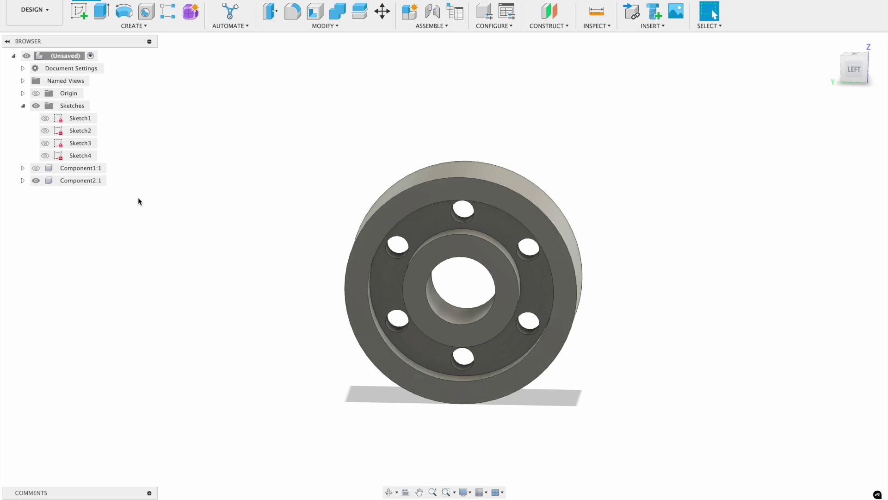
- Show Component1:1 again and move the wheel into the U-bracket's slot
left_click(37, 170)
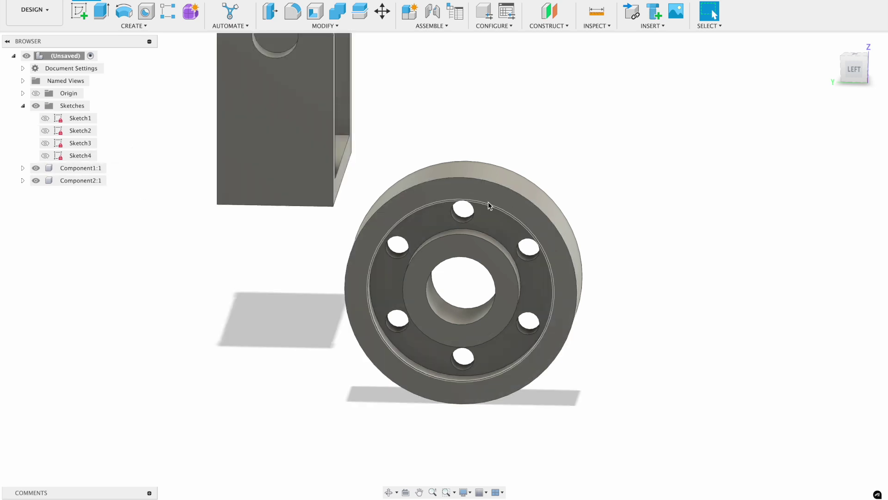
scroll(528, 167, "down", 2)
middle_click_drag(529, 167, 397, 226, "shift")
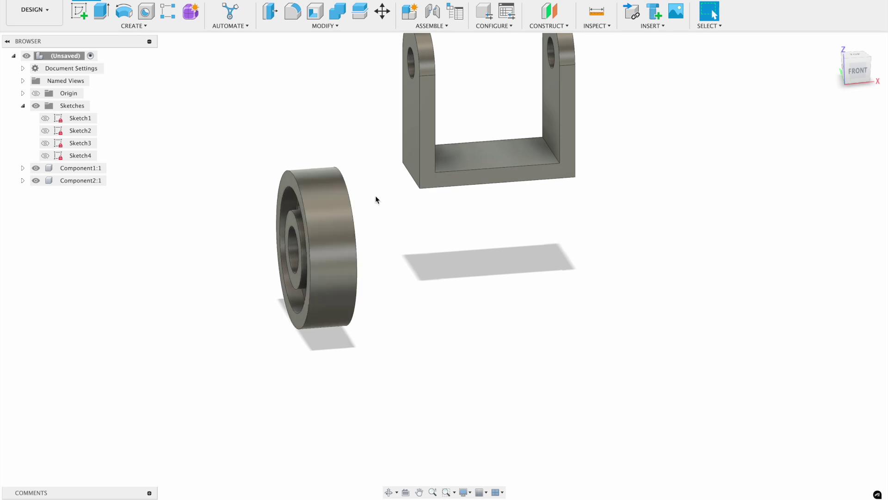
left_click_drag(352, 203, 499, 74)
middle_click_drag(451, 231, 485, 287, "shift")
middle_click_drag(440, 103, 455, 226, "shift")
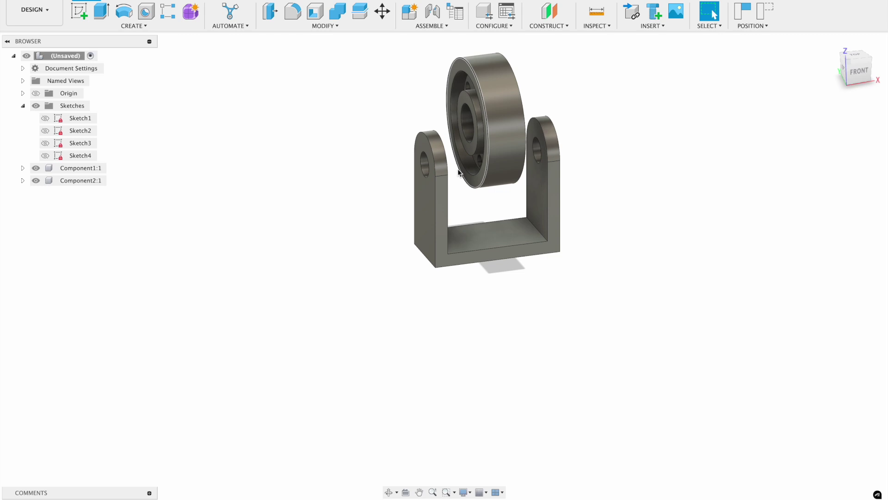
scroll(421, 185, "up", 3)
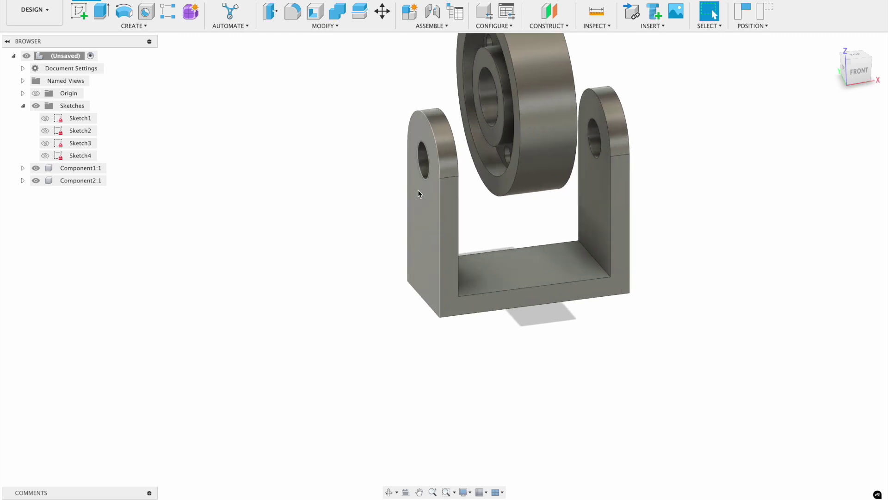
middle_click_drag(413, 185, 443, 159, "shift")
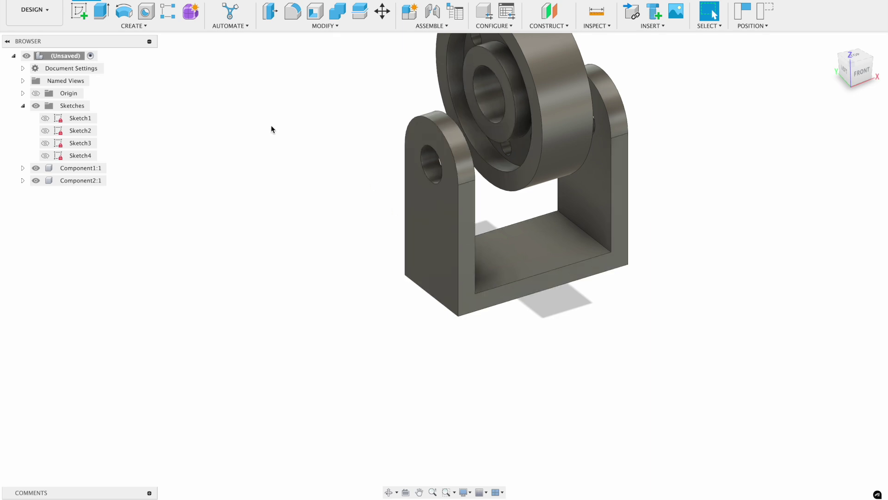
left_click(79, 11)
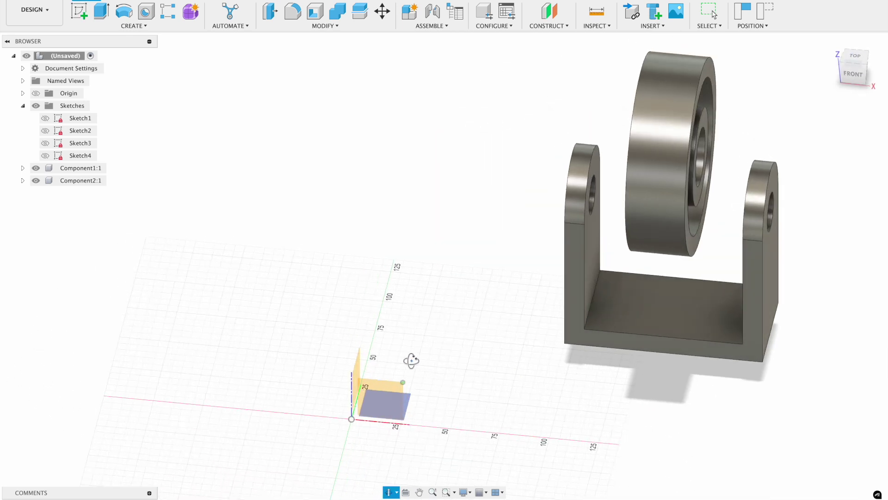
- Start a sketch on the YZ plane, keep the wheel's moved position, and hide the bracket and wheel
left_click(383, 366)
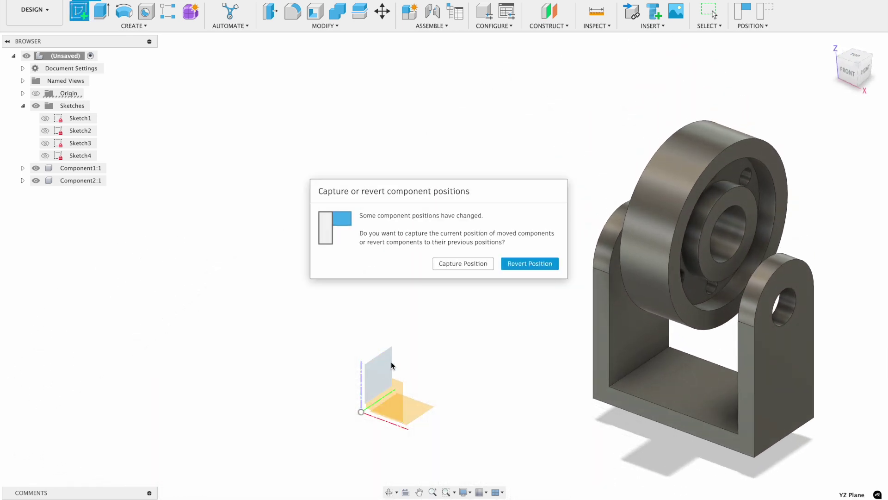
left_click(470, 265)
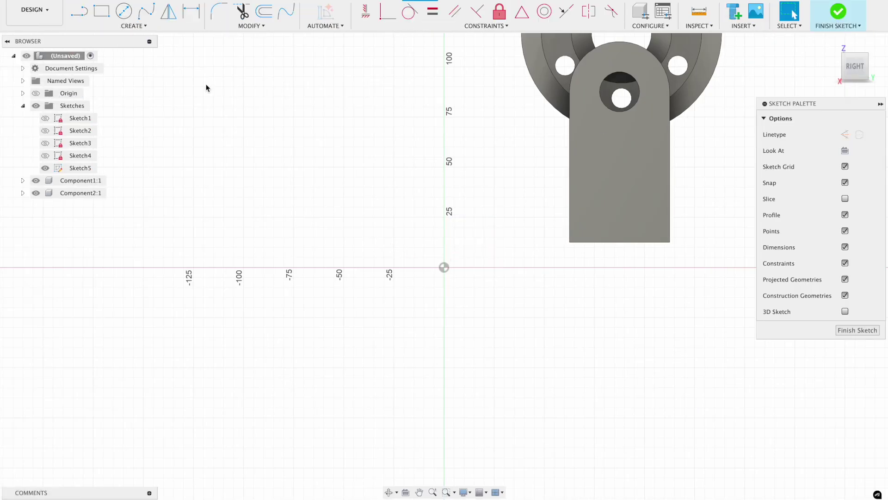
left_click(35, 180)
left_click(36, 193)
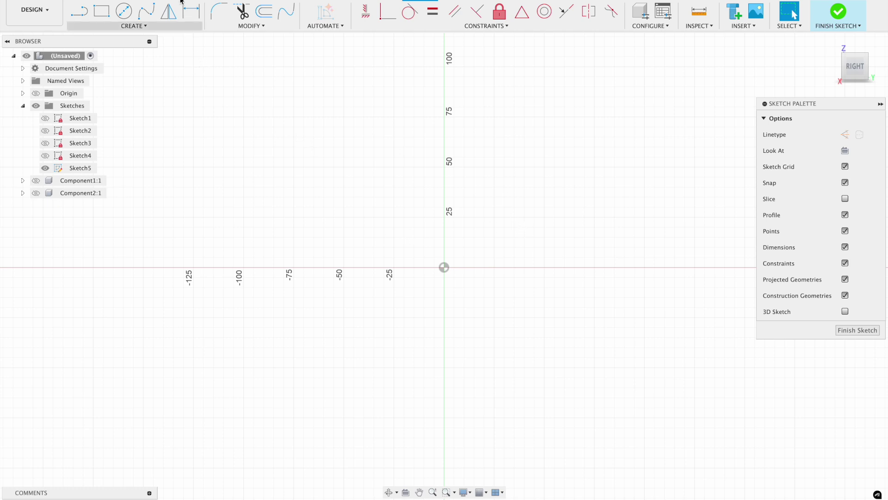
- Draw a 29.70 mm diameter circle centred at the origin
left_click(120, 15)
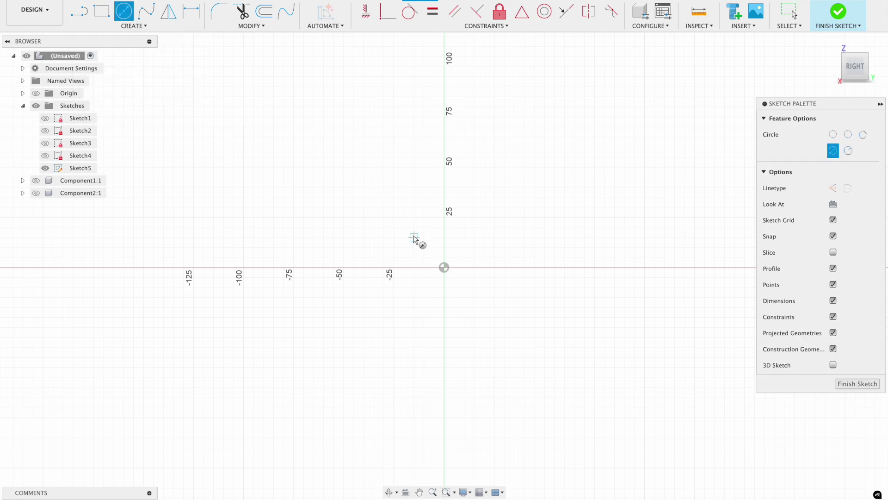
left_click(443, 267)
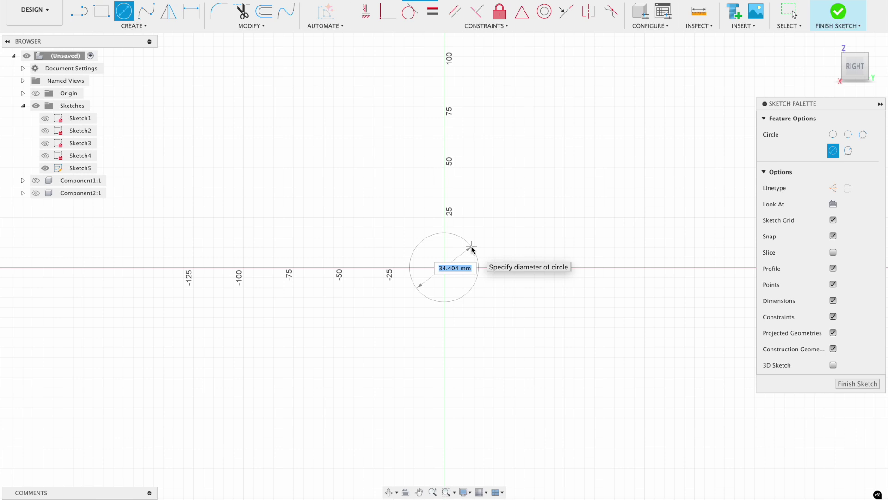
type("29.7")
key("Return")
key("Escape")
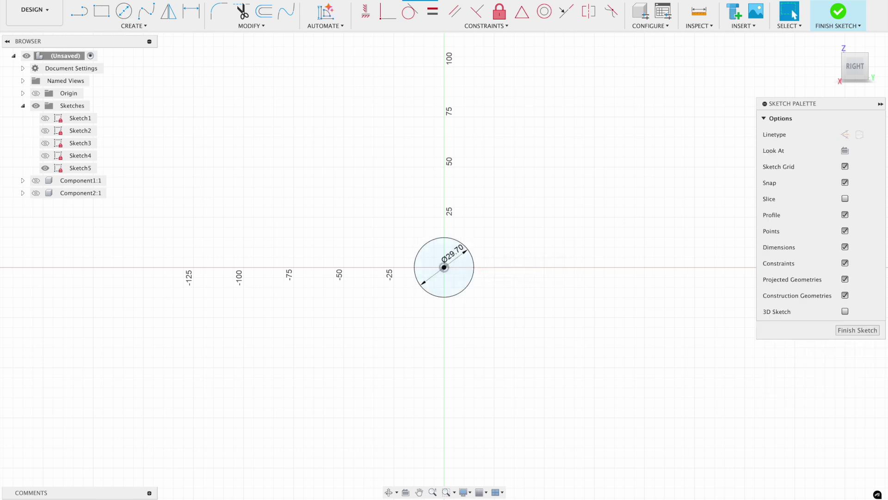
- Add a concentric 19.85 mm diameter circle at the origin and finish the sketch
scroll(458, 278, "up", 2)
left_click(125, 11)
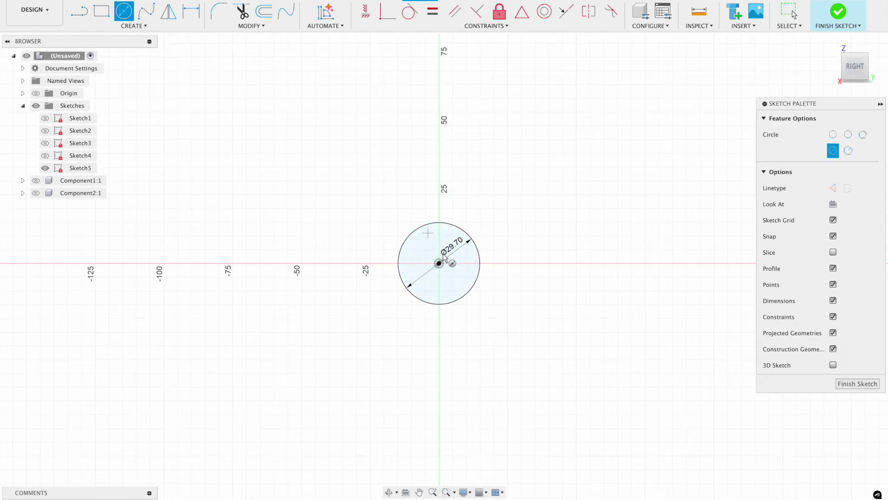
left_click(438, 263)
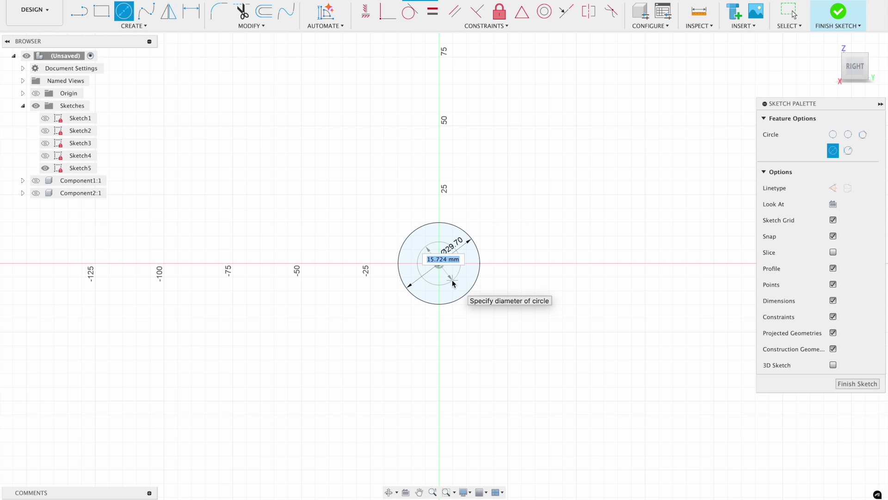
type("19.85")
key("Return")
key("Escape")
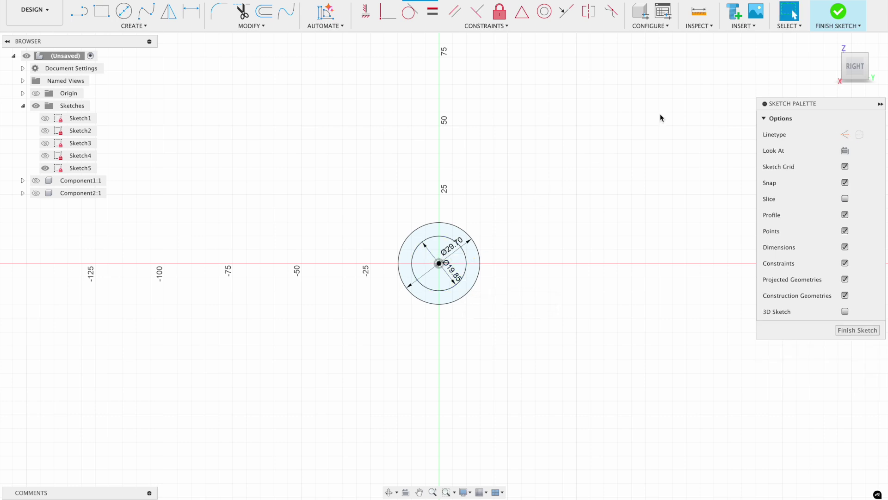
left_click(837, 12)
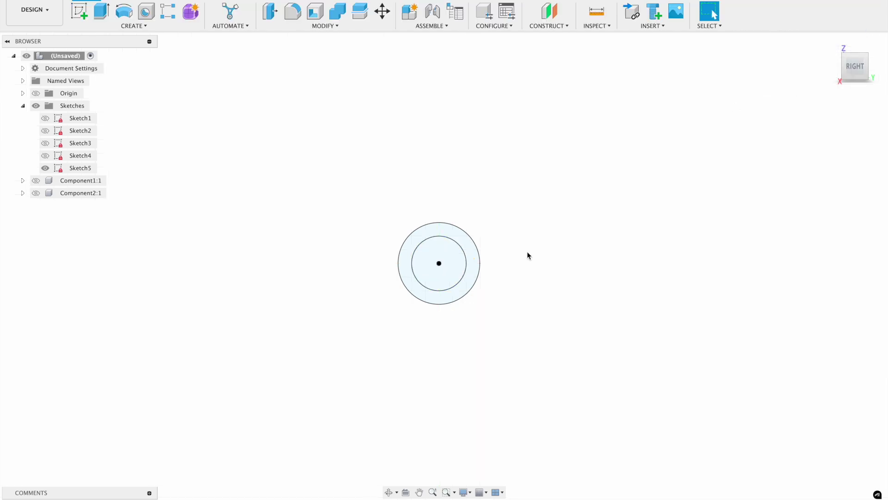
- Extrude the ring between the two circles 40 mm as a new body
mouse_move(527, 255)
middle_mouse_down("shift")
mouse_move(479, 242)
mouse_move(481, 249)
middle_mouse_up("shift")
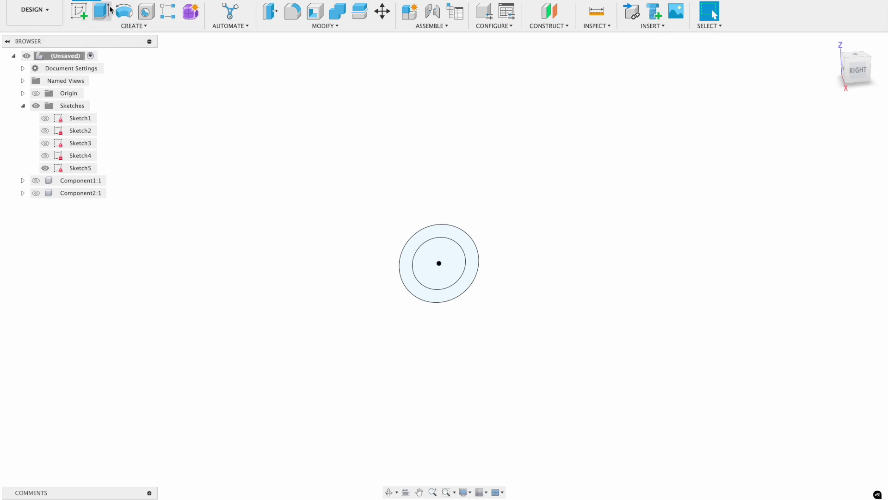
left_click(111, 10)
left_click(418, 243)
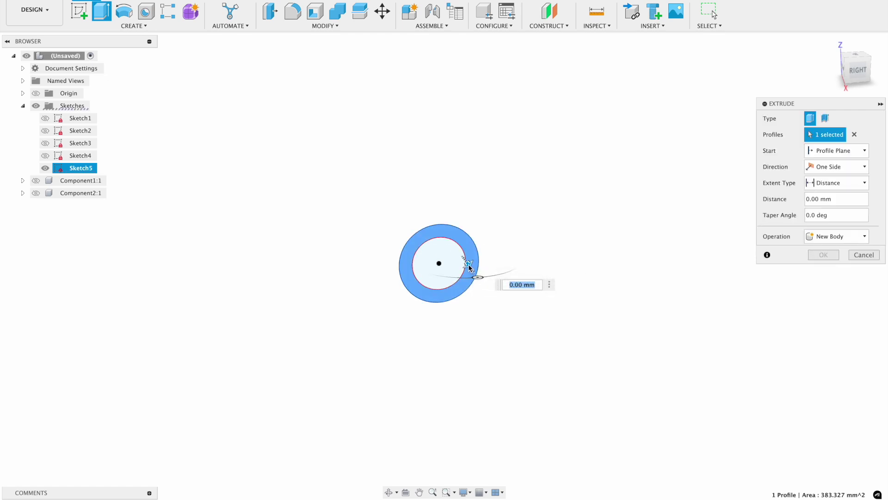
type("40")
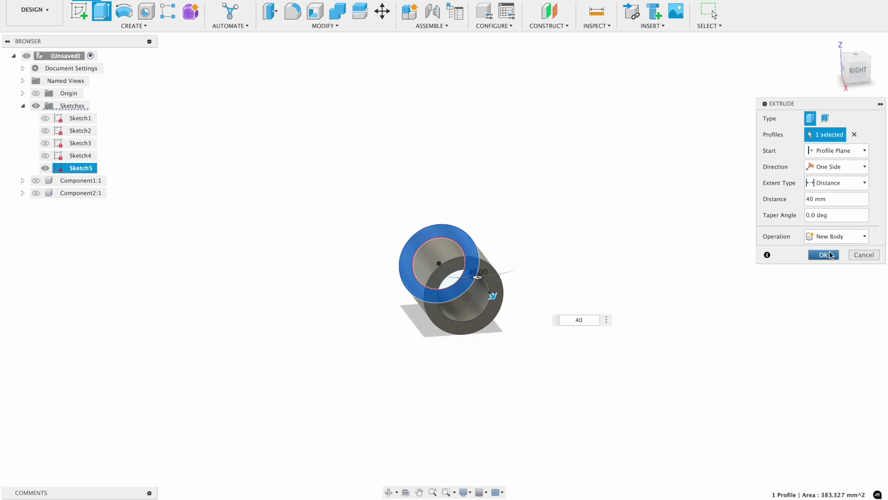
left_click(823, 254)
- Join a 50 mm extrusion of the inner Ø19.85 circle, then hide Sketch5
left_click(45, 192)
middle_click_drag(629, 253, 546, 217, "shift")
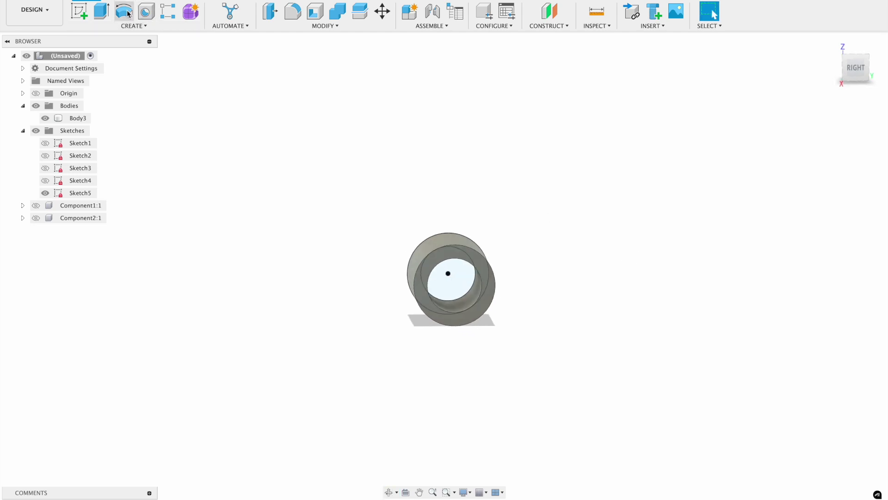
key("e")
left_click(459, 286)
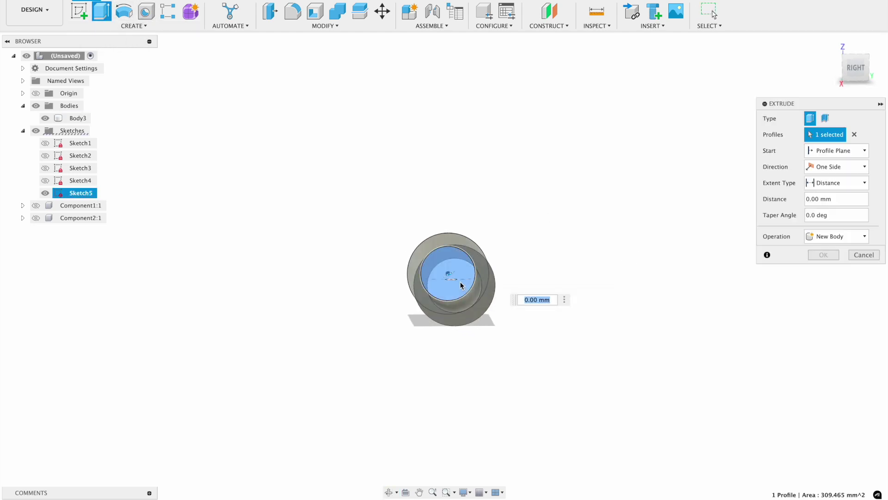
type("50")
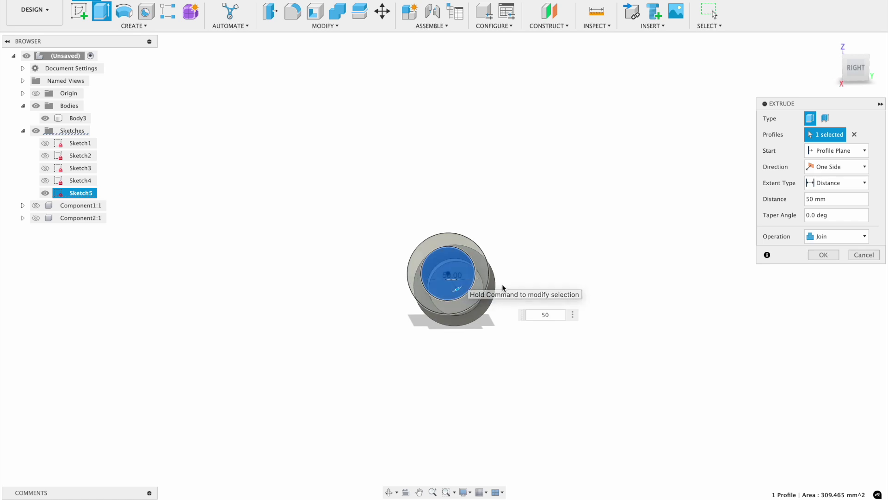
left_click(824, 255)
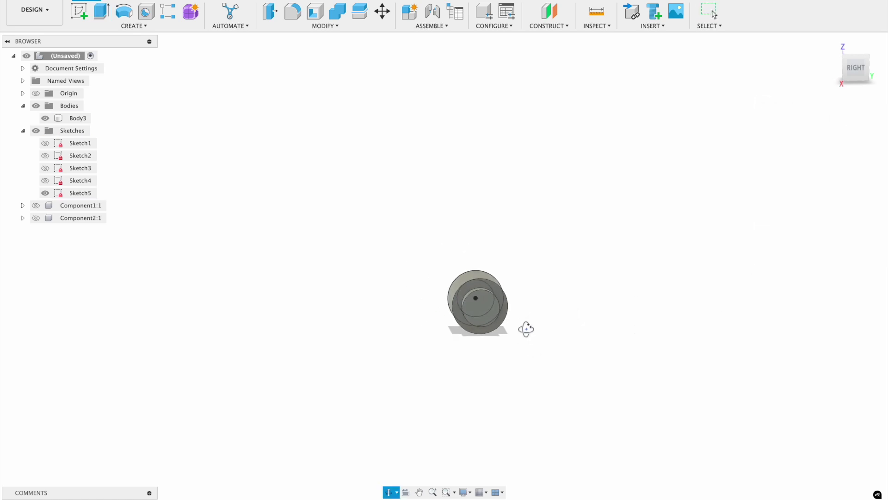
middle_click_drag(526, 327, 575, 343, "shift")
middle_click_drag(486, 339, 521, 329, "shift")
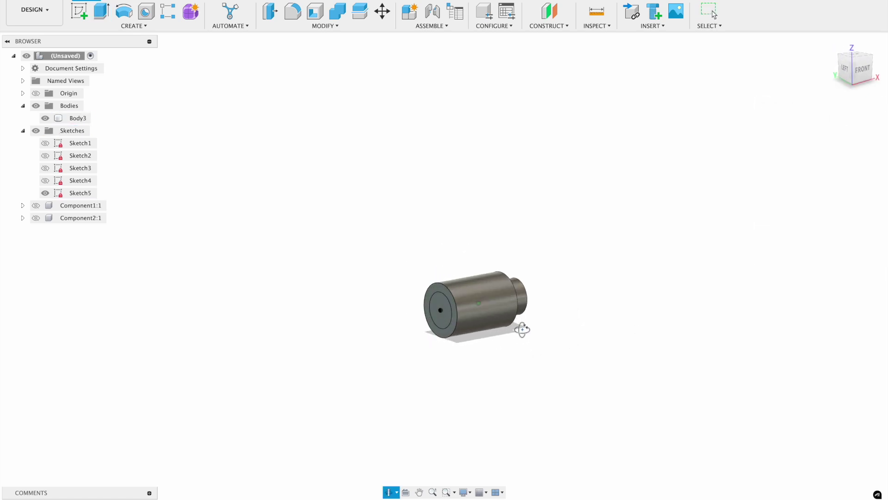
left_click(45, 193)
- Mirror Body3 across its large end face so the axle has a Ø19.85 mm stub at each end
left_click(133, 26)
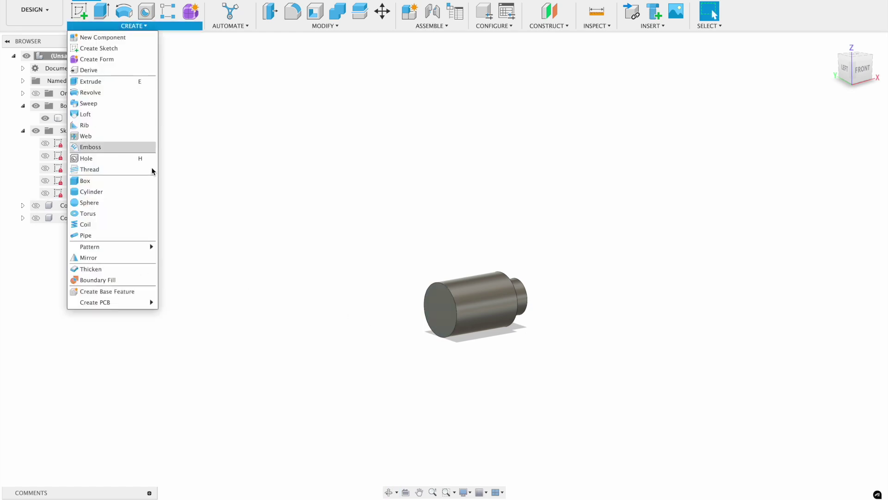
left_click(108, 258)
left_click(484, 297)
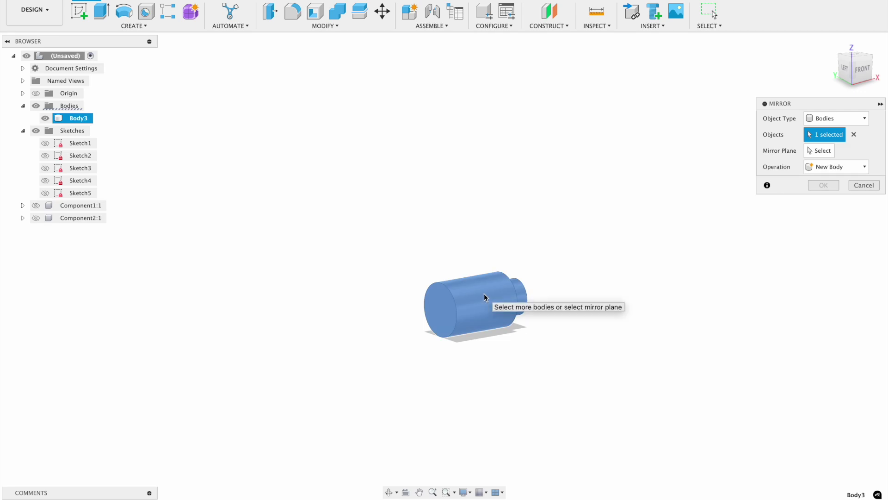
left_click(819, 150)
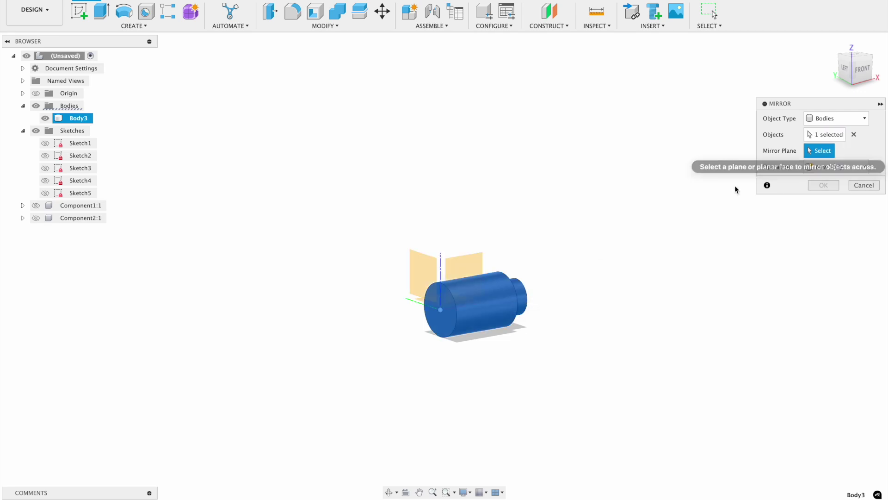
left_click(447, 329)
left_click(831, 185)
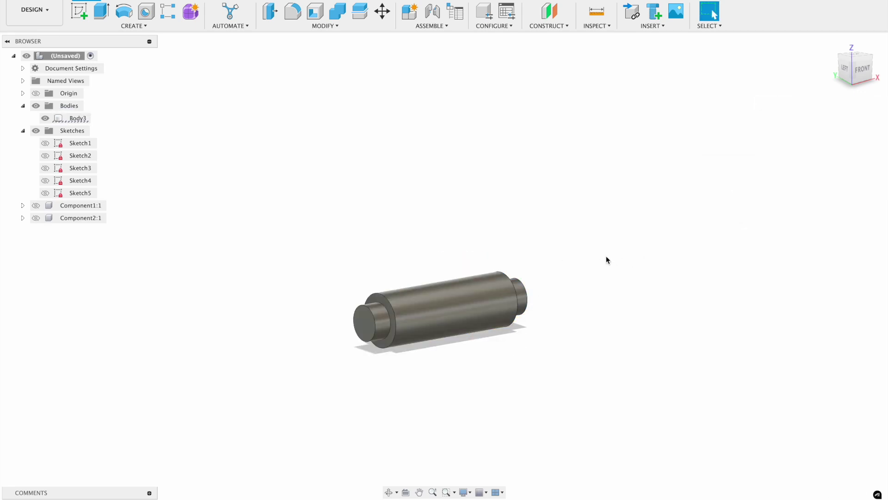
middle_click_drag(546, 325, 471, 314, "shift")
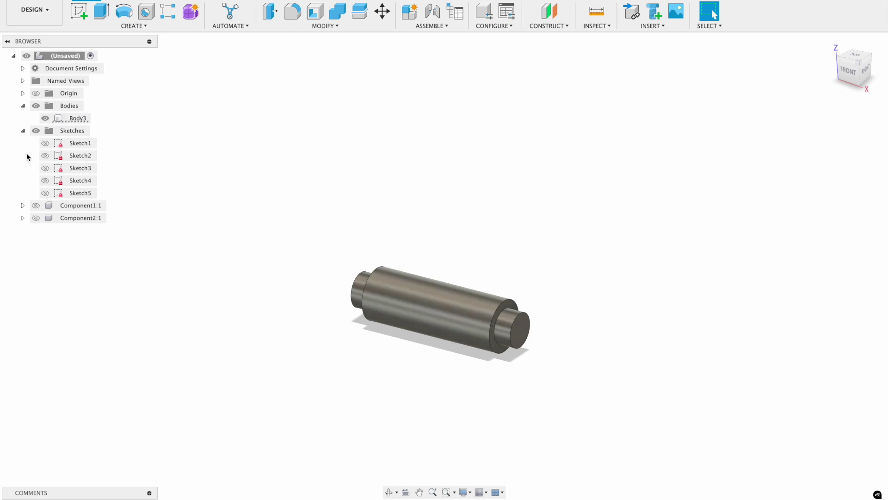
- Convert Body3 into its own component and make the bracket and wheel components visible
right_click(75, 119)
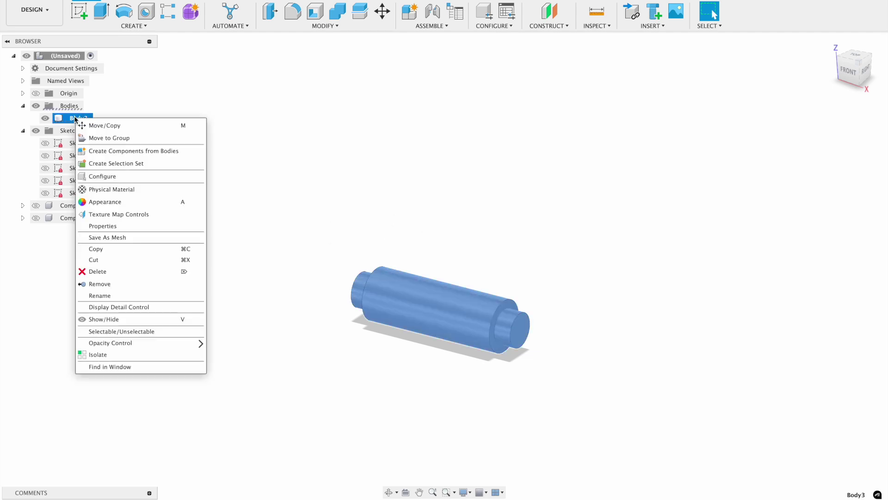
left_click(116, 151)
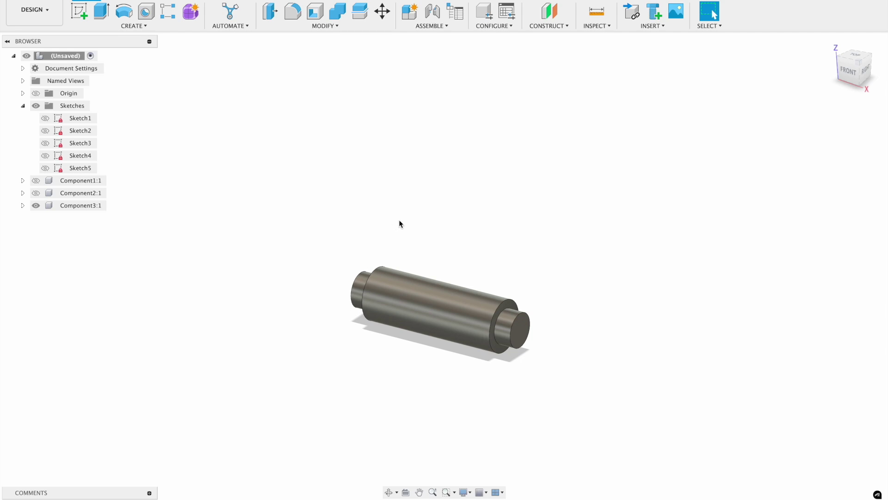
left_click(35, 193)
left_click(36, 180)
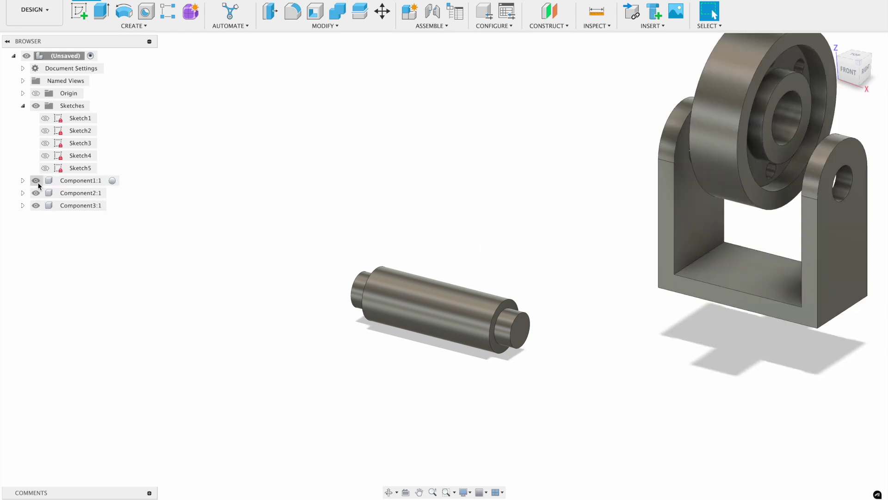
- Drag the wheel out of the bracket to sit below it
scroll(476, 221, "down", 2)
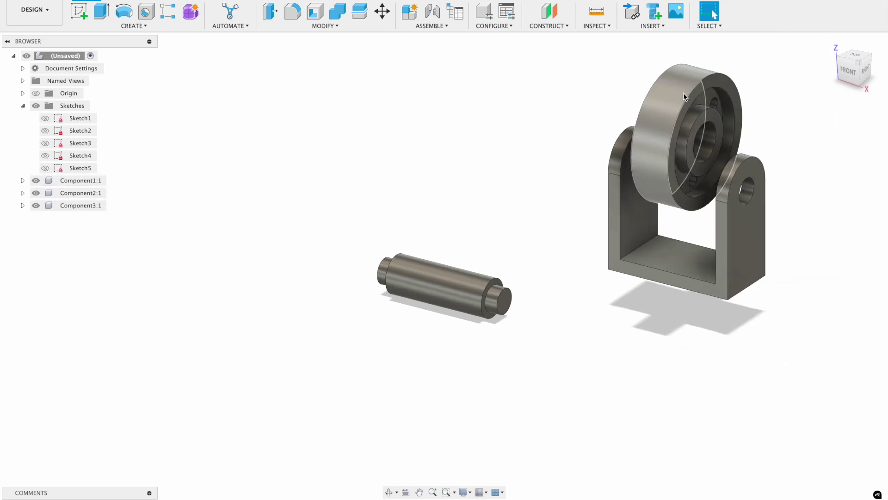
left_click_drag(732, 124, 556, 324)
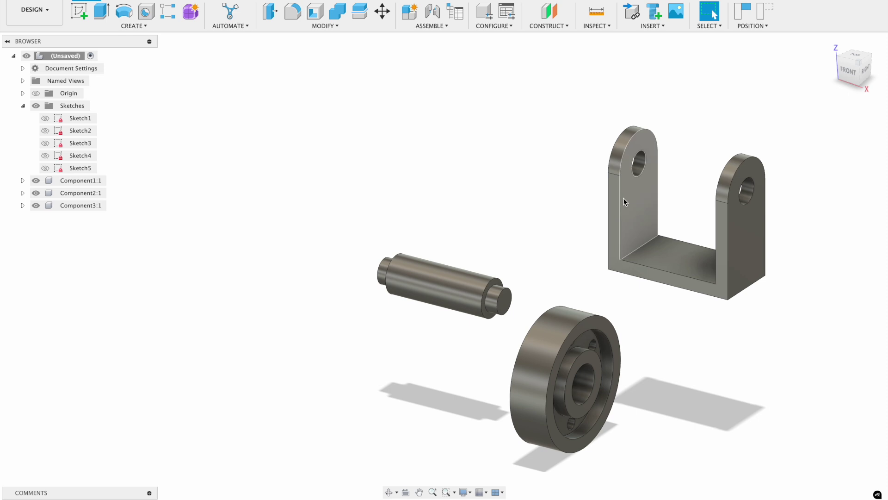
left_click(429, 26)
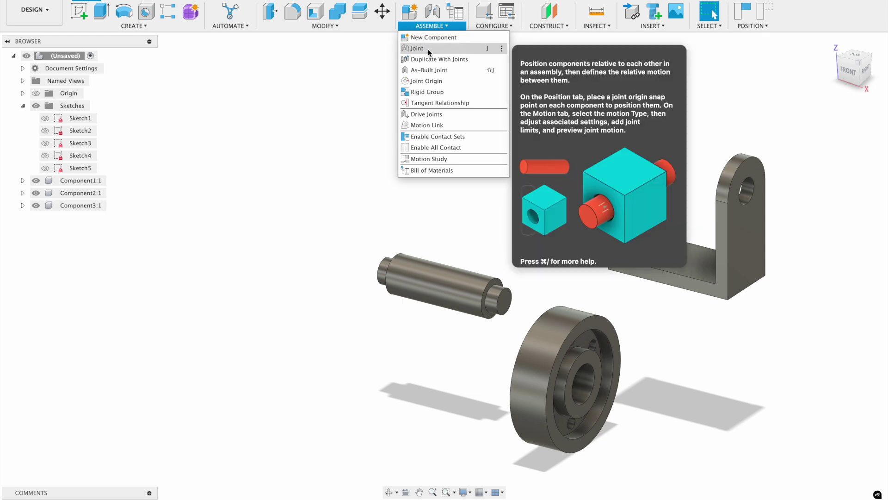
- Start a joint from the shaft's narrow end face centre to the bracket's right hole
left_click(428, 48)
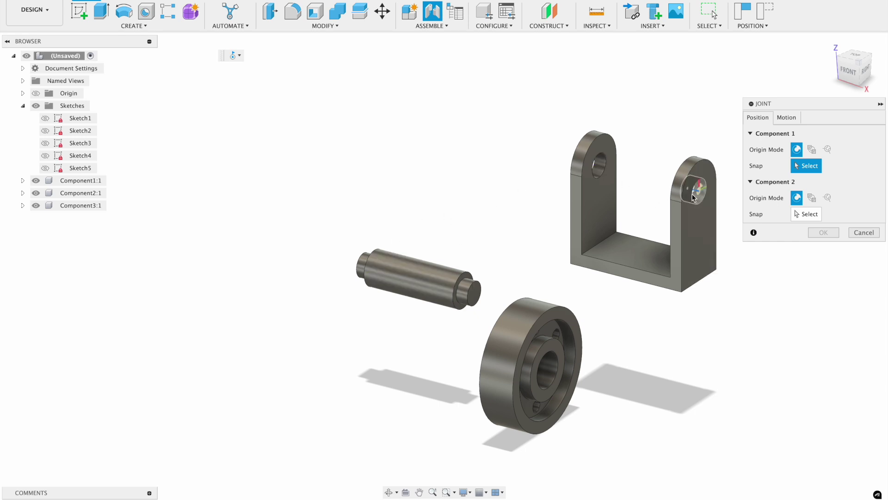
scroll(495, 208, "up", 1)
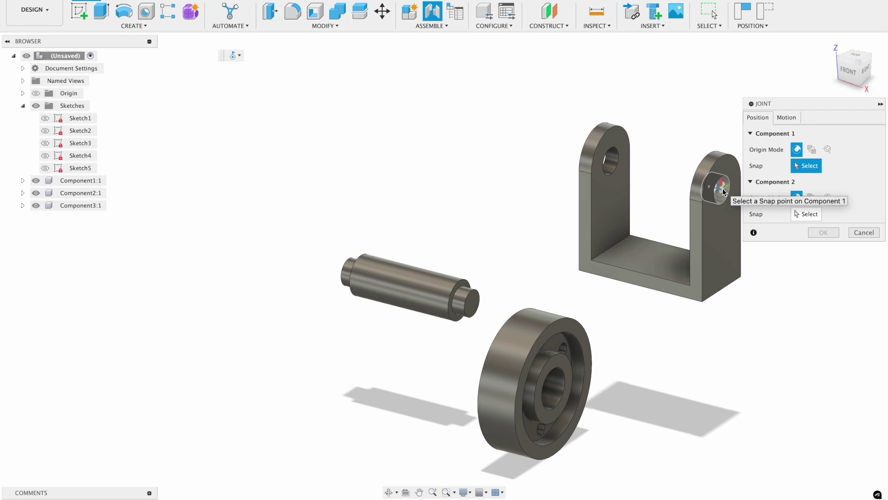
scroll(475, 319, "up", 1)
scroll(475, 319, "up", 1)
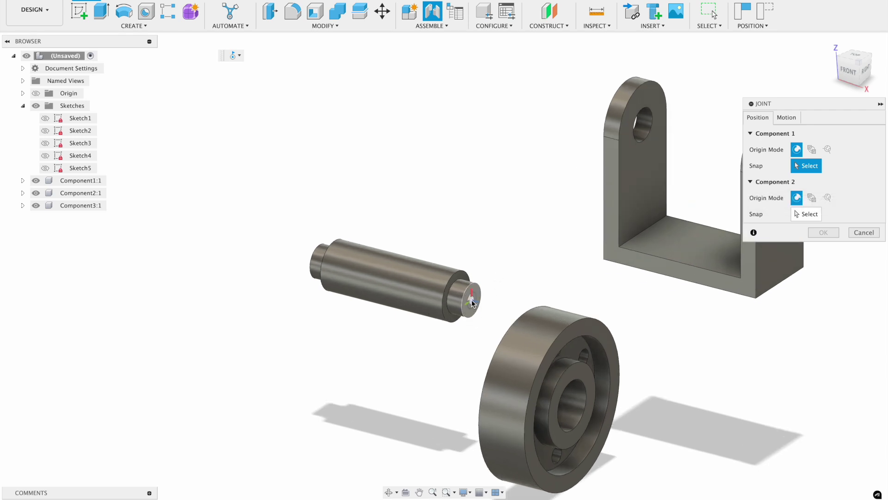
left_click(471, 299)
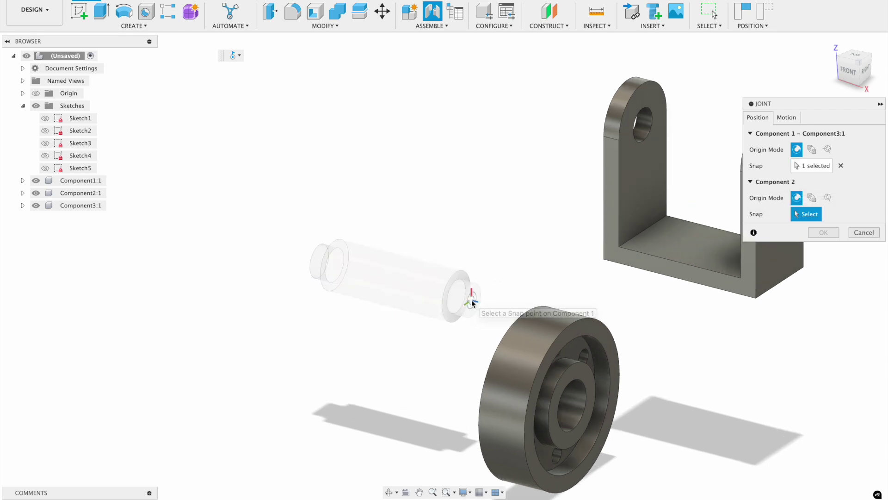
scroll(391, 283, "down", 2)
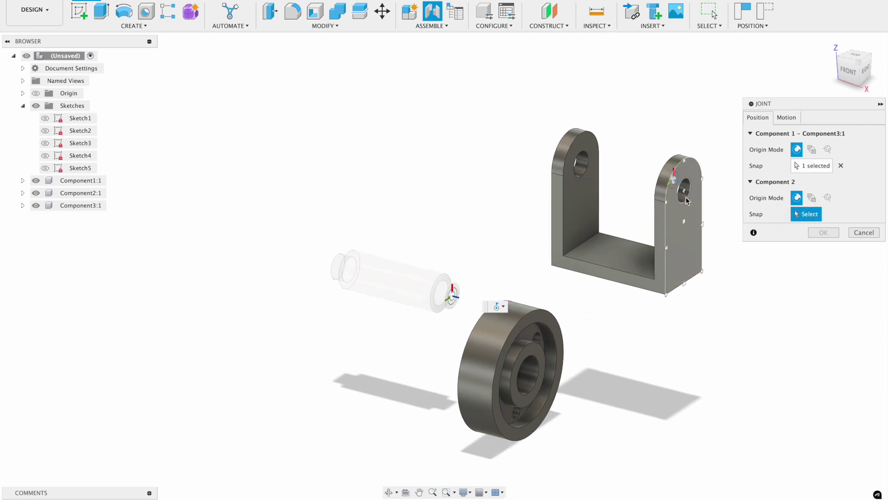
scroll(685, 189, "up", 2)
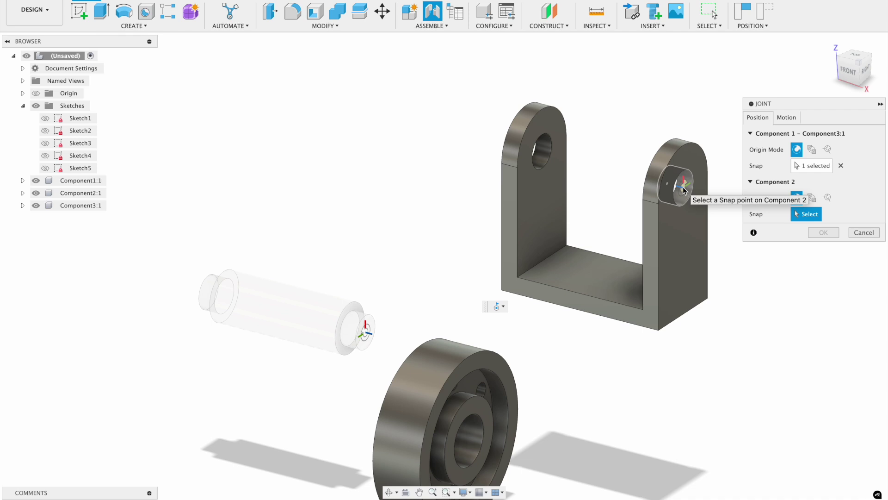
left_click(684, 190)
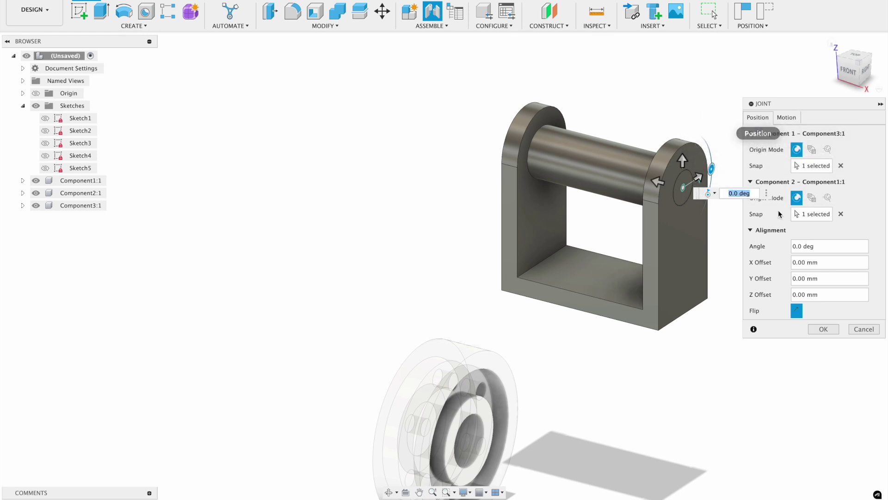
- Set the axle-bracket joint to Rigid, then drag the bracket to test it
left_click(786, 118)
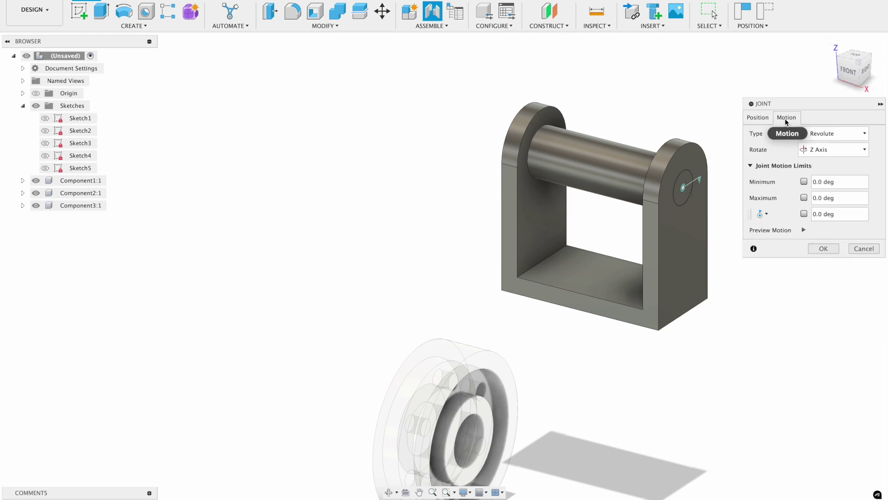
left_click(820, 133)
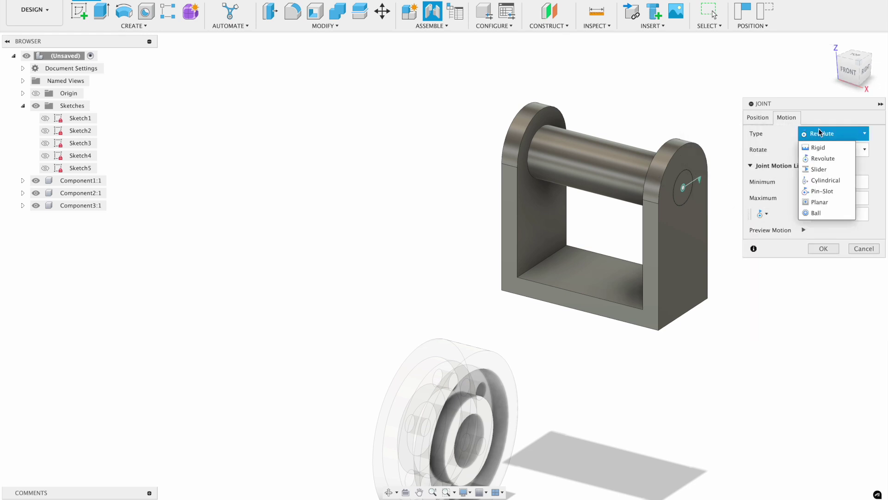
left_click(819, 148)
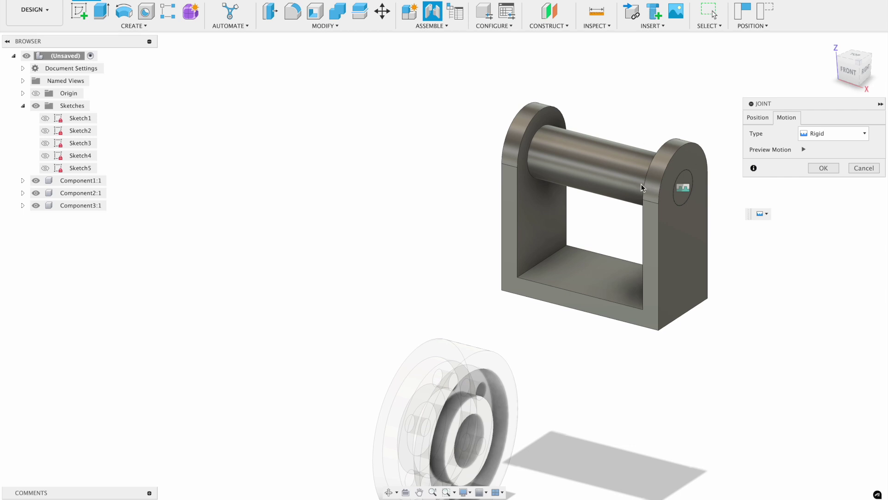
left_click(823, 167)
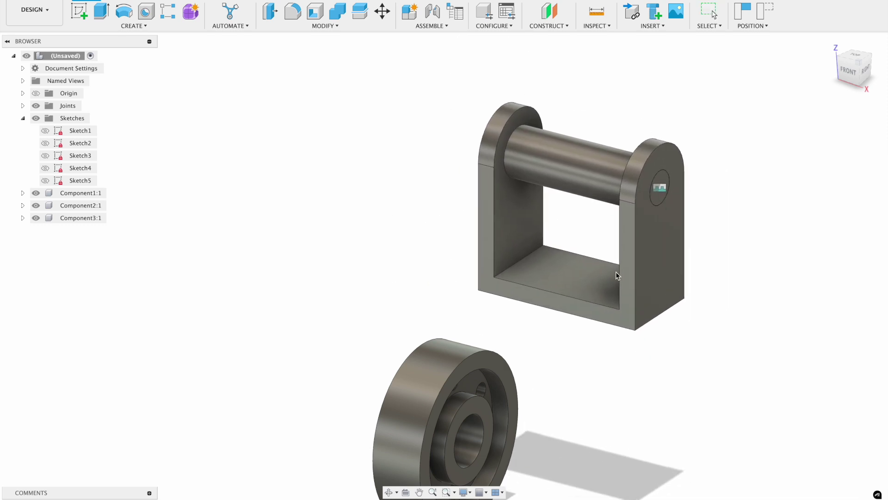
left_click_drag(615, 245, 606, 314)
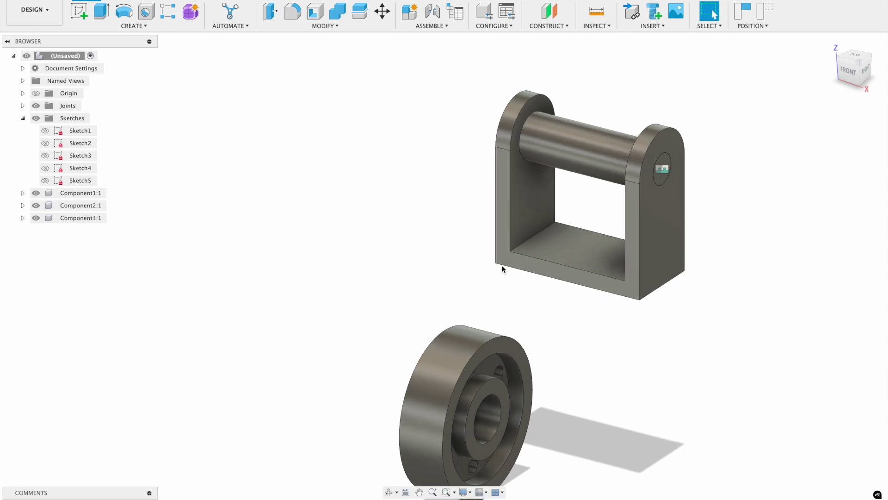
left_click(431, 11)
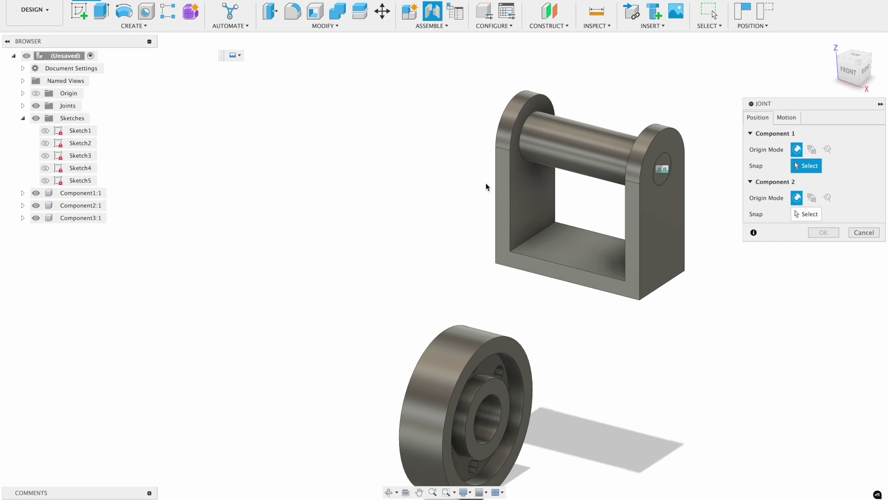
- Snap the wheel hub centre onto the axle and slide it 15 mm along the shaft
left_click(488, 422)
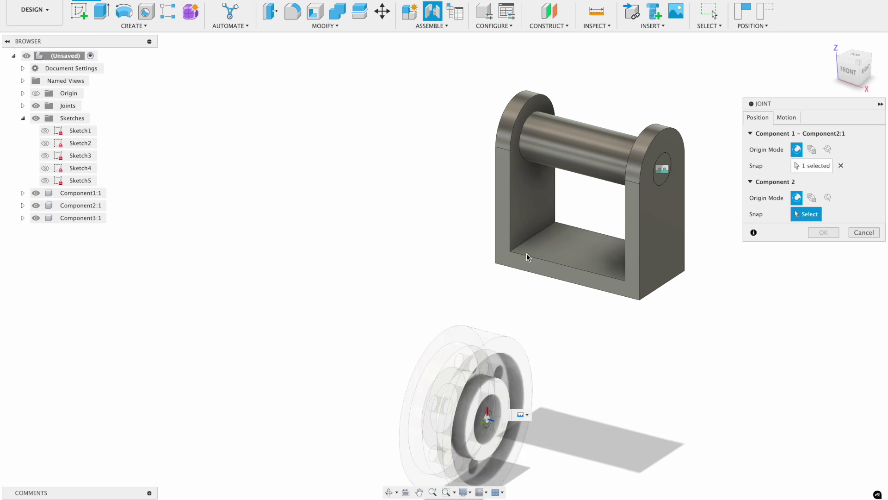
left_click(588, 152)
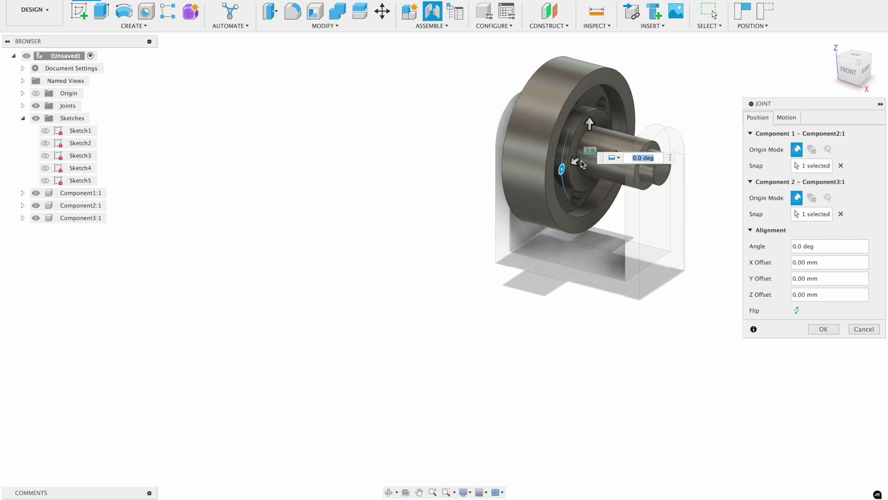
middle_click_drag(556, 262, 580, 280, "shift")
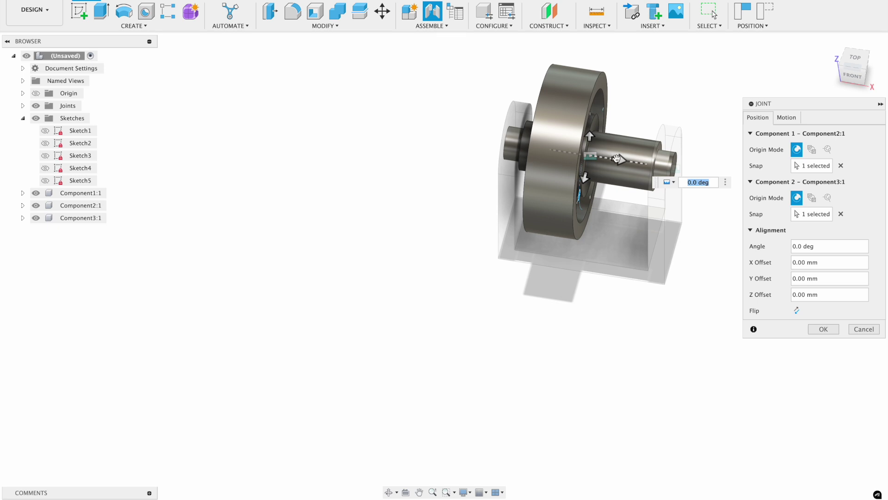
left_click_drag(617, 161, 644, 169)
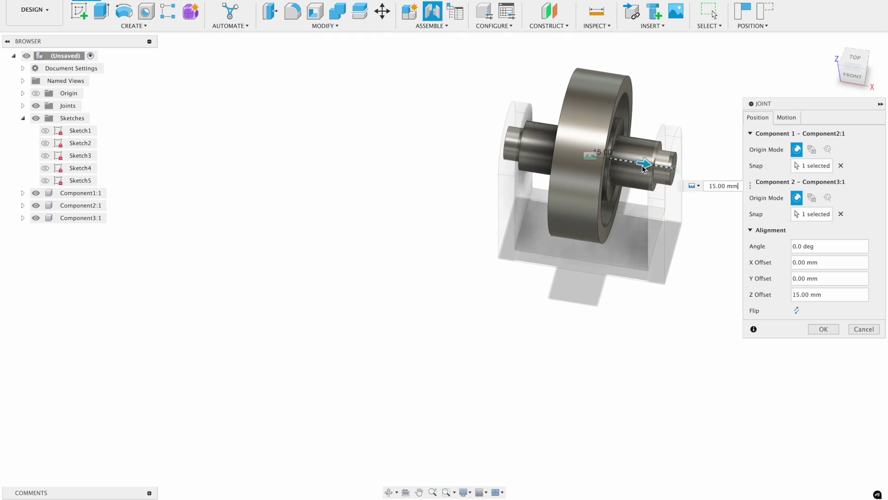
middle_click_drag(576, 337, 550, 321, "shift")
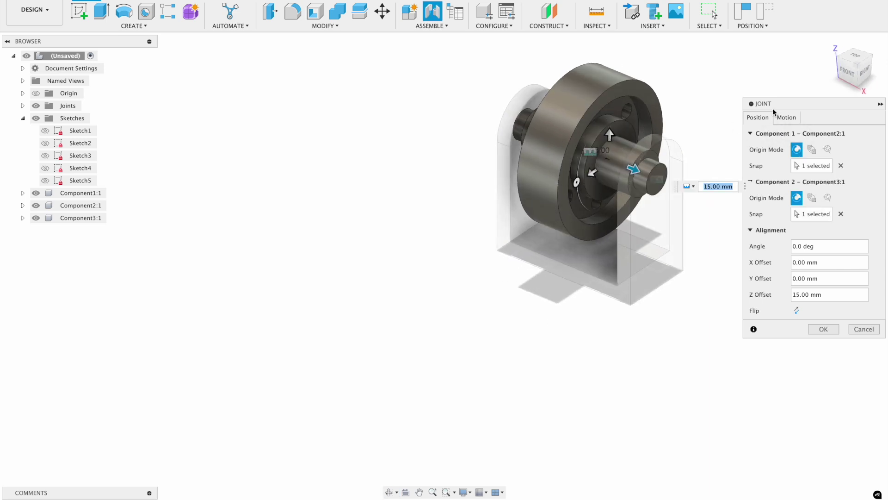
- Make the wheel joint's motion type Revolute and confirm it
left_click(786, 118)
left_click(817, 134)
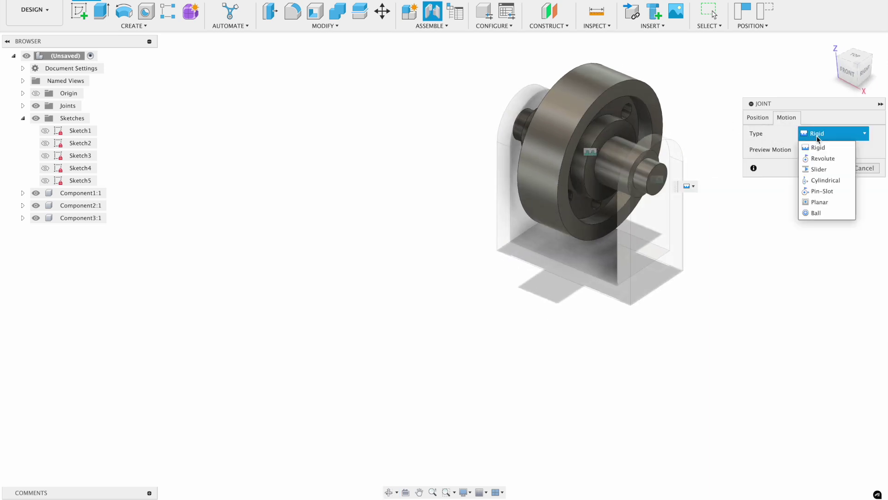
left_click(821, 158)
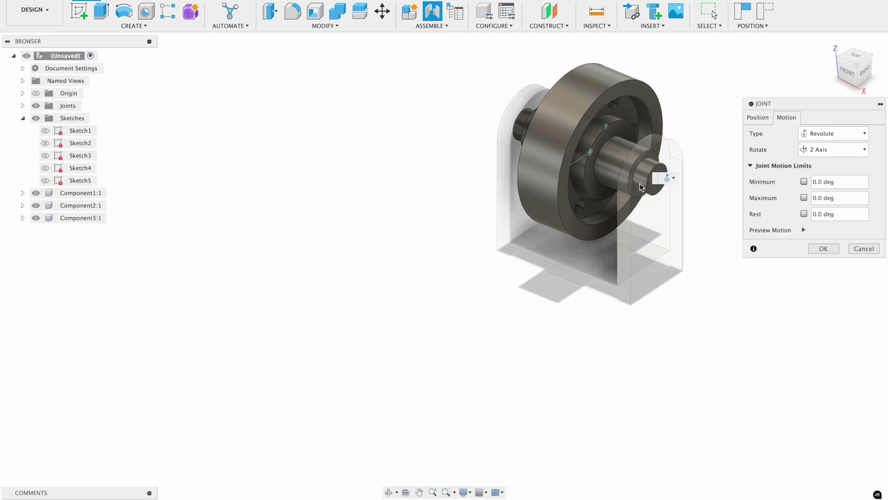
left_click(822, 249)
- Inspect the axle's ring face and circular edge and check the wheel's edge diameters
scroll(703, 133, "up", 6)
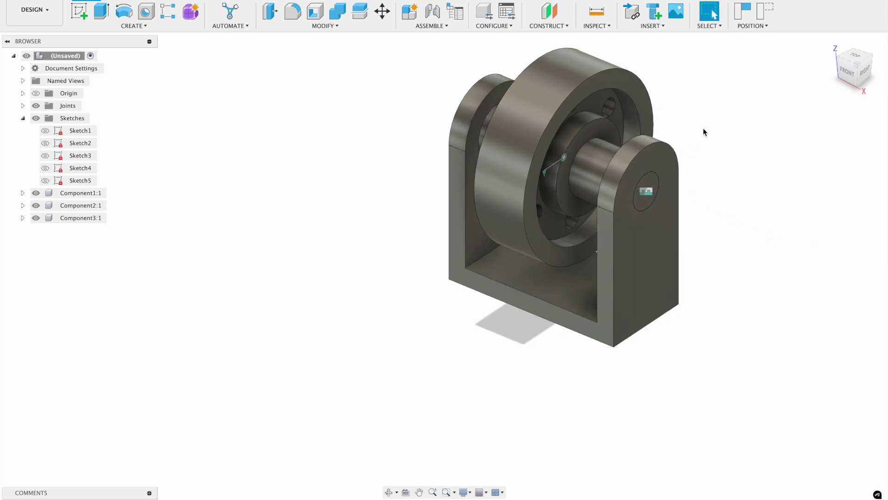
middle_click_drag(632, 207, 460, 154, "shift")
mouse_move(471, 165)
middle_mouse_down()
mouse_move(462, 219)
mouse_move(494, 257)
middle_mouse_up()
left_click(502, 277)
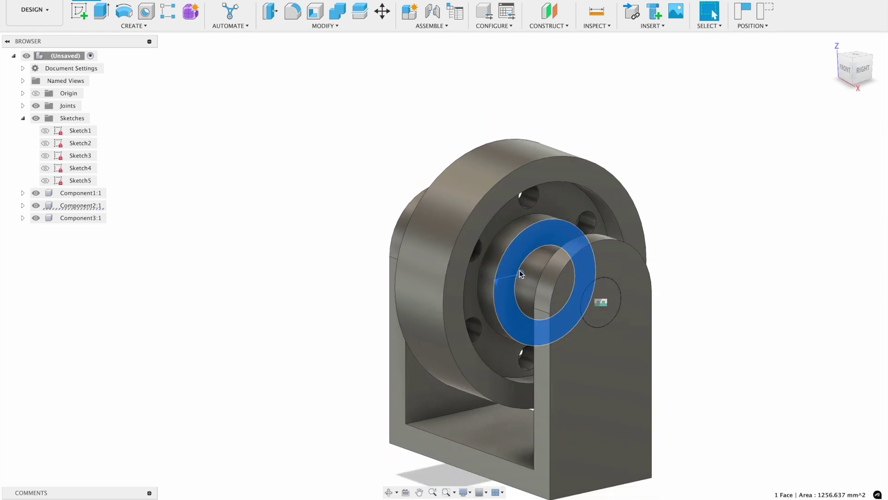
middle_click_drag(663, 202, 662, 206, "shift")
left_click(548, 280)
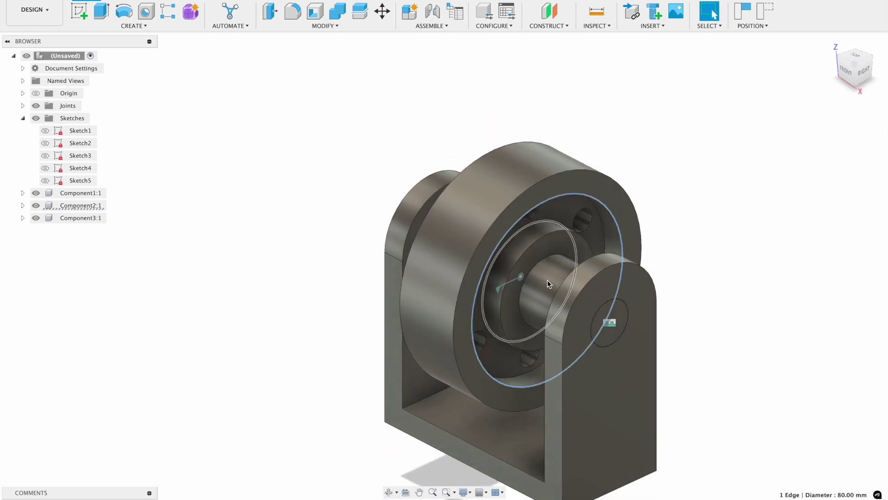
middle_click_drag(484, 204, 474, 235)
left_click(468, 254)
left_click(461, 258)
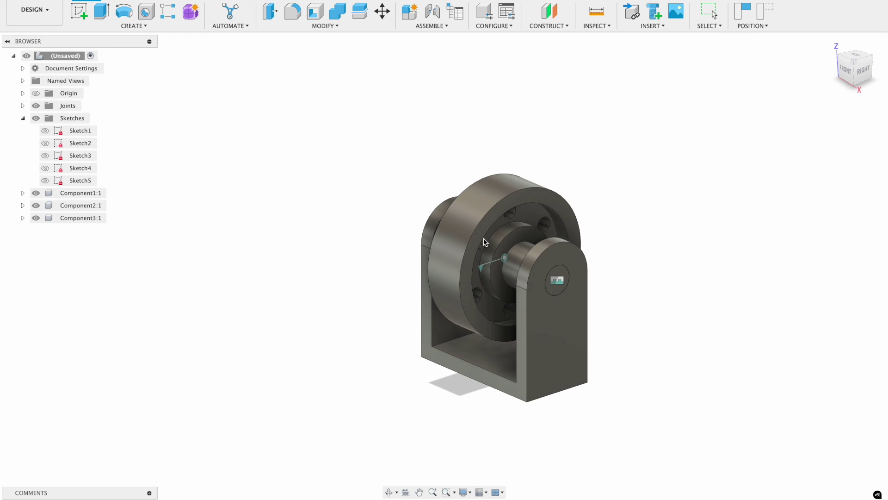
left_click(434, 409)
- Delete the wheel's revolute joint and drag the wheel off the axle, below the bracket
right_click(330, 390)
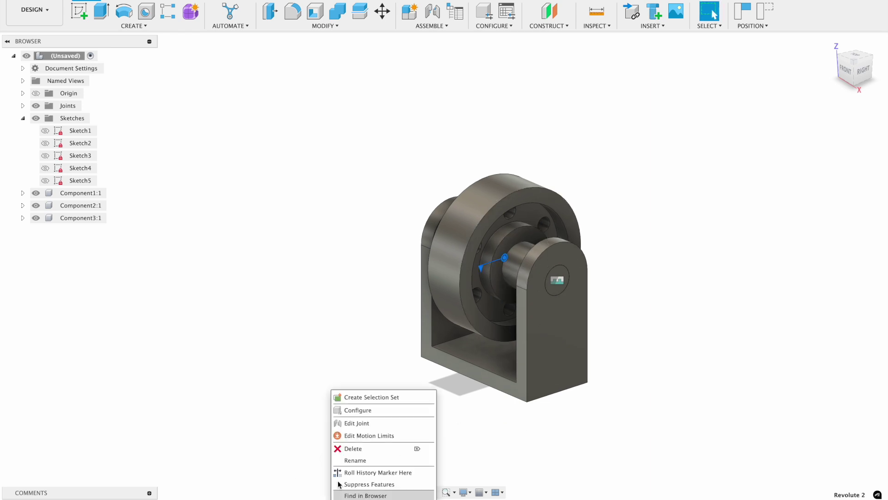
left_click(344, 448)
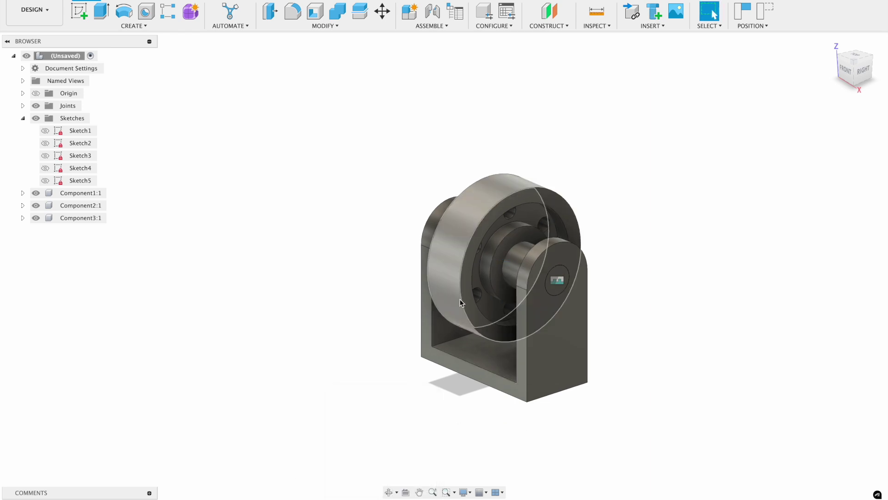
left_click_drag(475, 238, 242, 293)
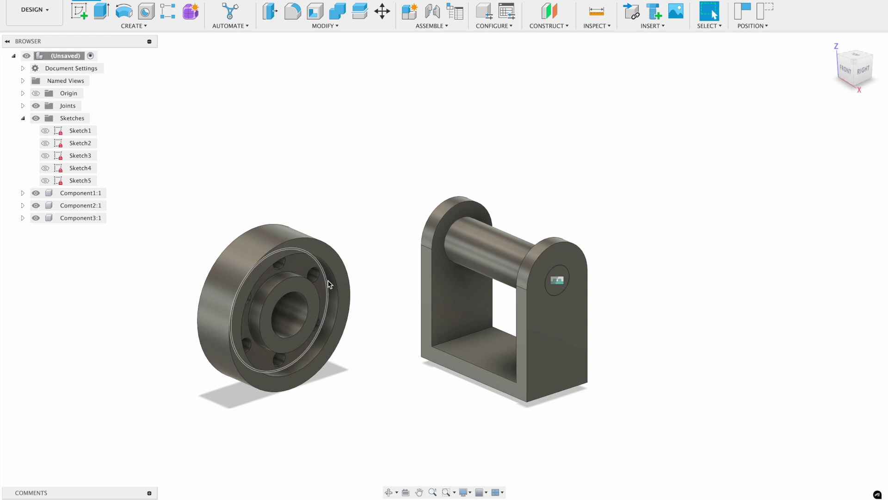
left_click_drag(342, 285, 348, 387)
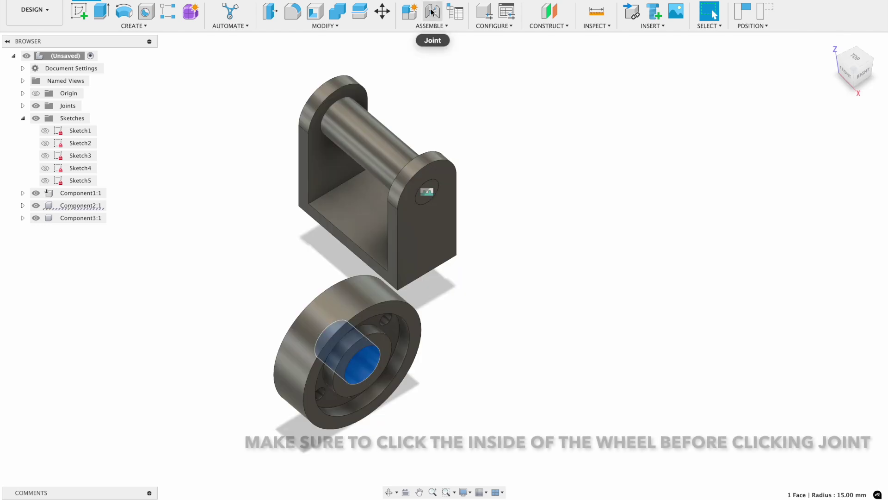
- Joint the wheel's inner bore to the axle end face as Revolute, then spin the wheel
left_click(432, 12)
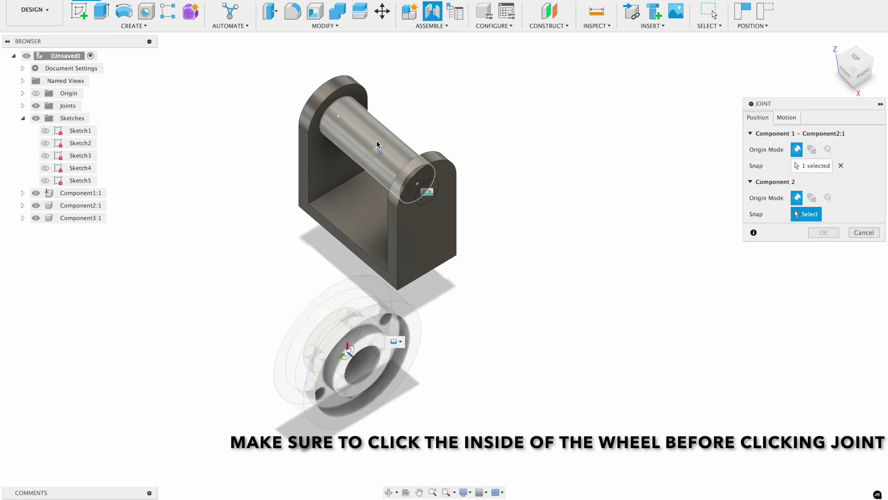
left_click(425, 192)
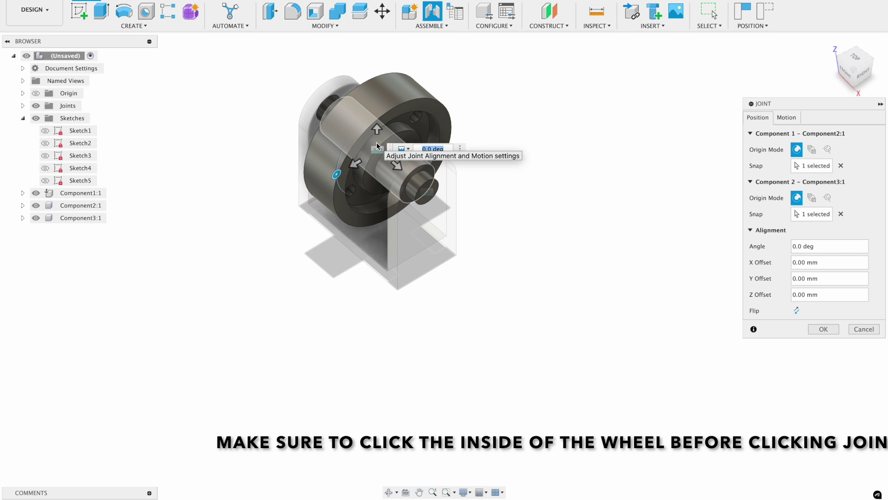
left_click(787, 117)
left_click(832, 133)
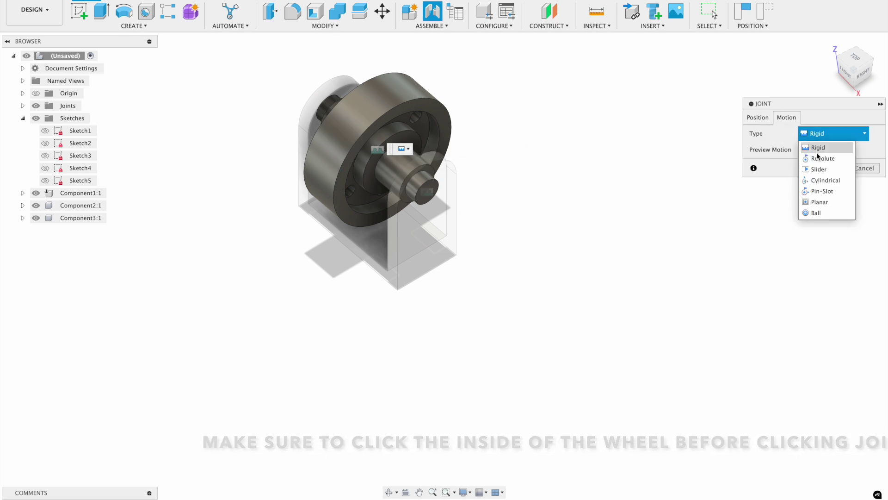
left_click(816, 155)
left_click(823, 249)
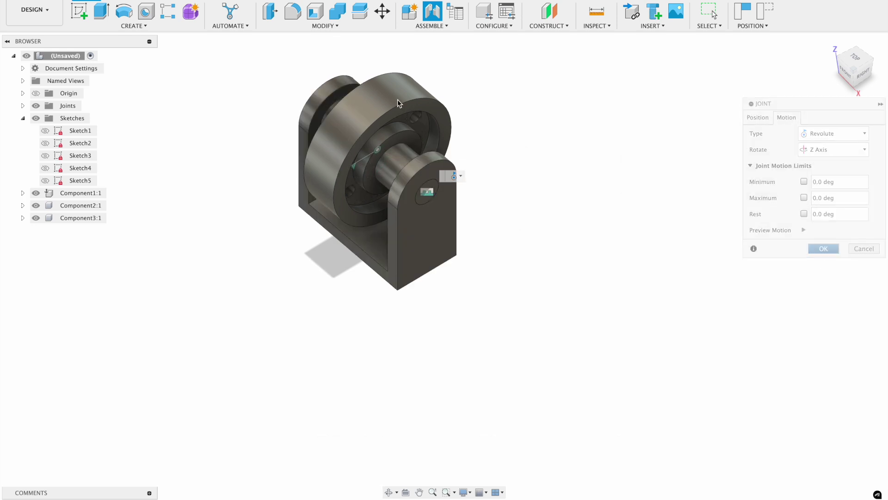
left_click_drag(336, 152, 362, 235)
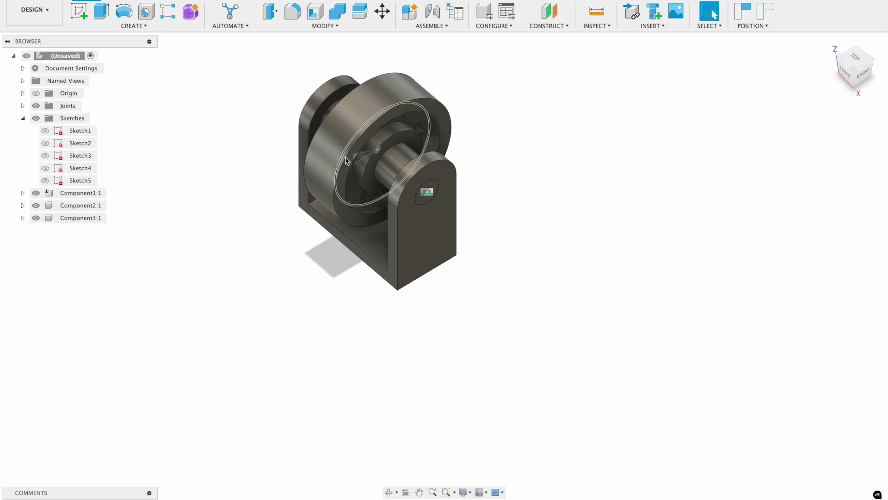
- Spin the wheel about the axle and orbit to a front-right isometric view to inspect it
scroll(296, 130, "down", 2)
scroll(291, 121, "up", 4)
middle_click_drag(365, 181, 386, 160, "shift")
mouse_move(387, 160)
left_mouse_down()
mouse_move(347, 123)
mouse_move(360, 177)
mouse_move(374, 125)
mouse_move(392, 124)
mouse_move(376, 222)
mouse_move(460, 174)
mouse_move(337, 156)
mouse_move(434, 273)
mouse_move(398, 278)
mouse_move(359, 270)
mouse_move(455, 142)
mouse_move(437, 130)
mouse_move(403, 136)
mouse_move(415, 122)
mouse_move(471, 126)
mouse_move(365, 160)
mouse_move(492, 126)
mouse_move(412, 251)
mouse_move(454, 132)
mouse_move(470, 115)
mouse_move(388, 181)
mouse_move(492, 166)
left_mouse_up()
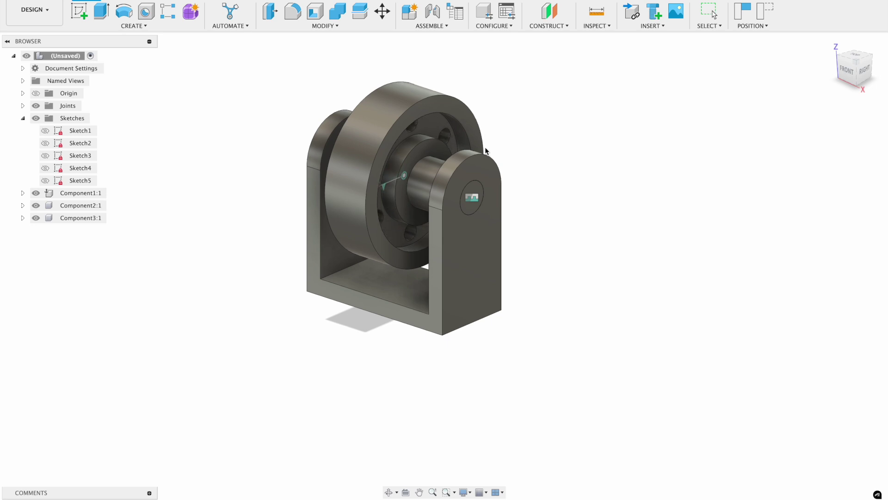
middle_click_drag(407, 185, 402, 148, "shift")
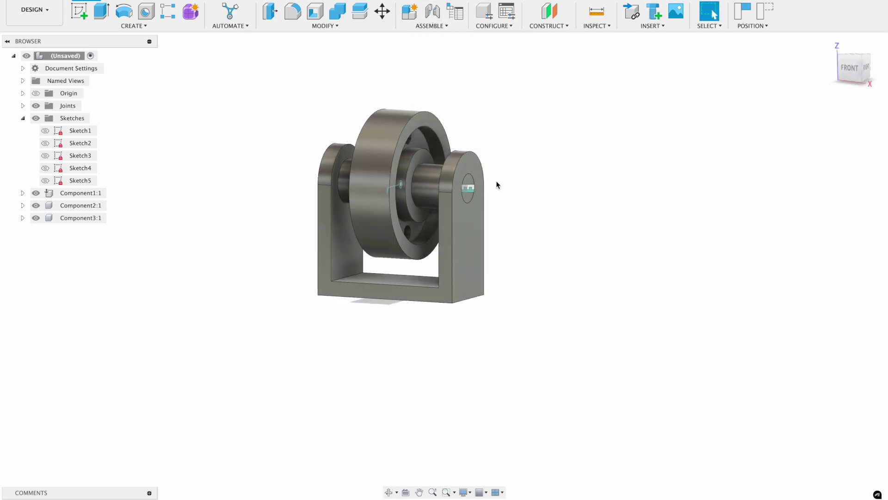
middle_click_drag(496, 173, 475, 188, "shift")
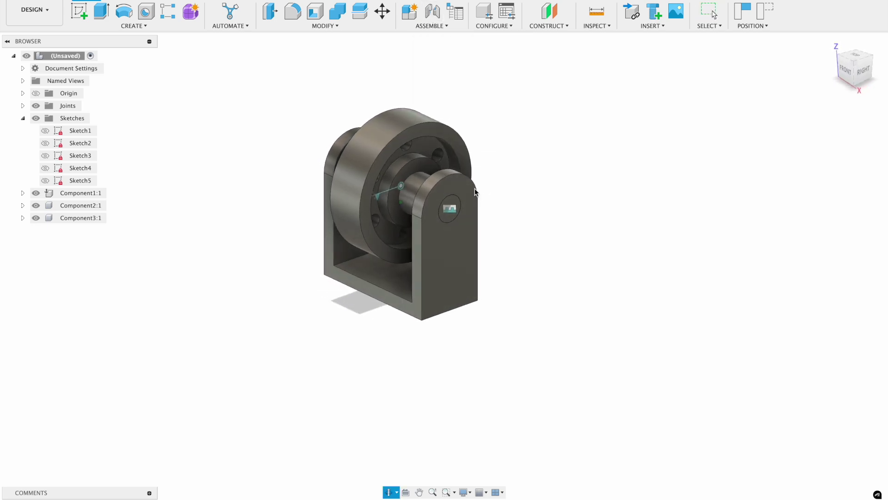